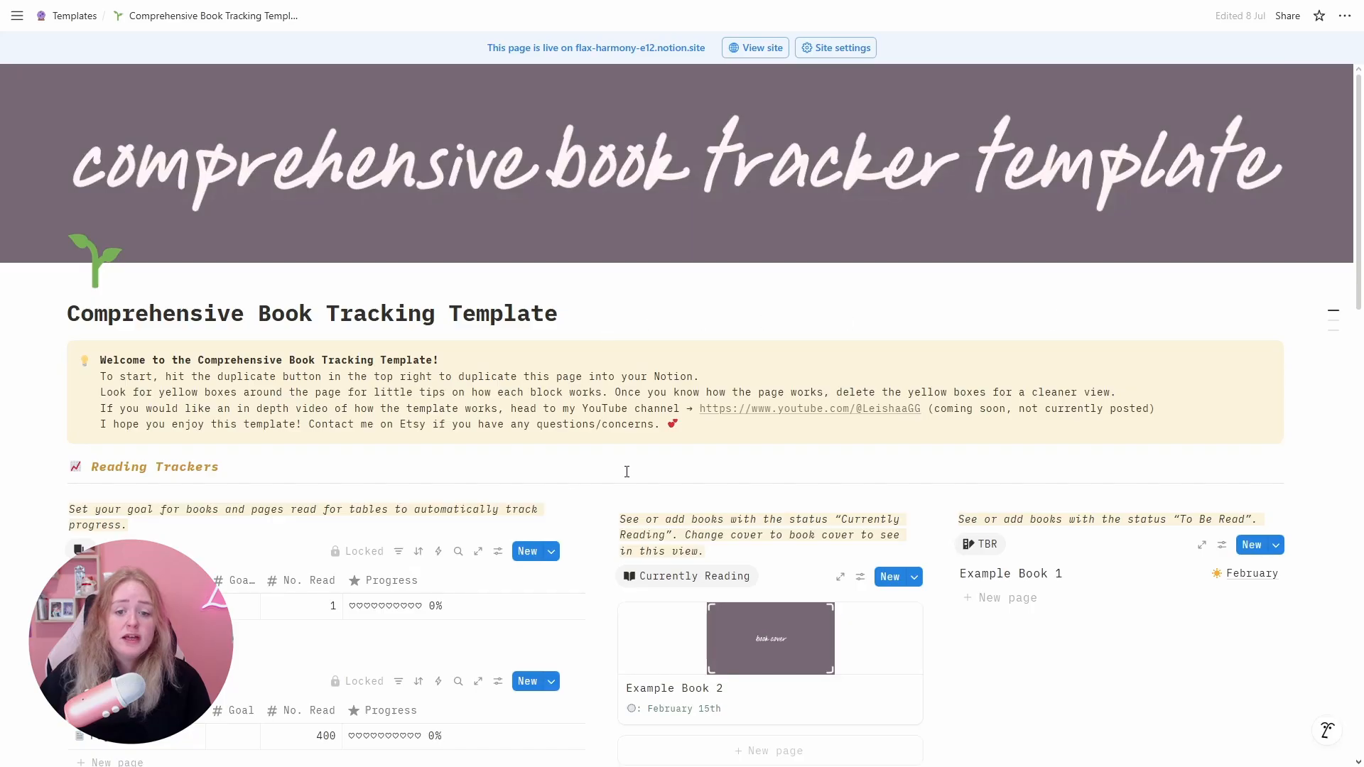
pyautogui.scroll(-3, 874, 478)
pyautogui.scroll(3, 940, 472)
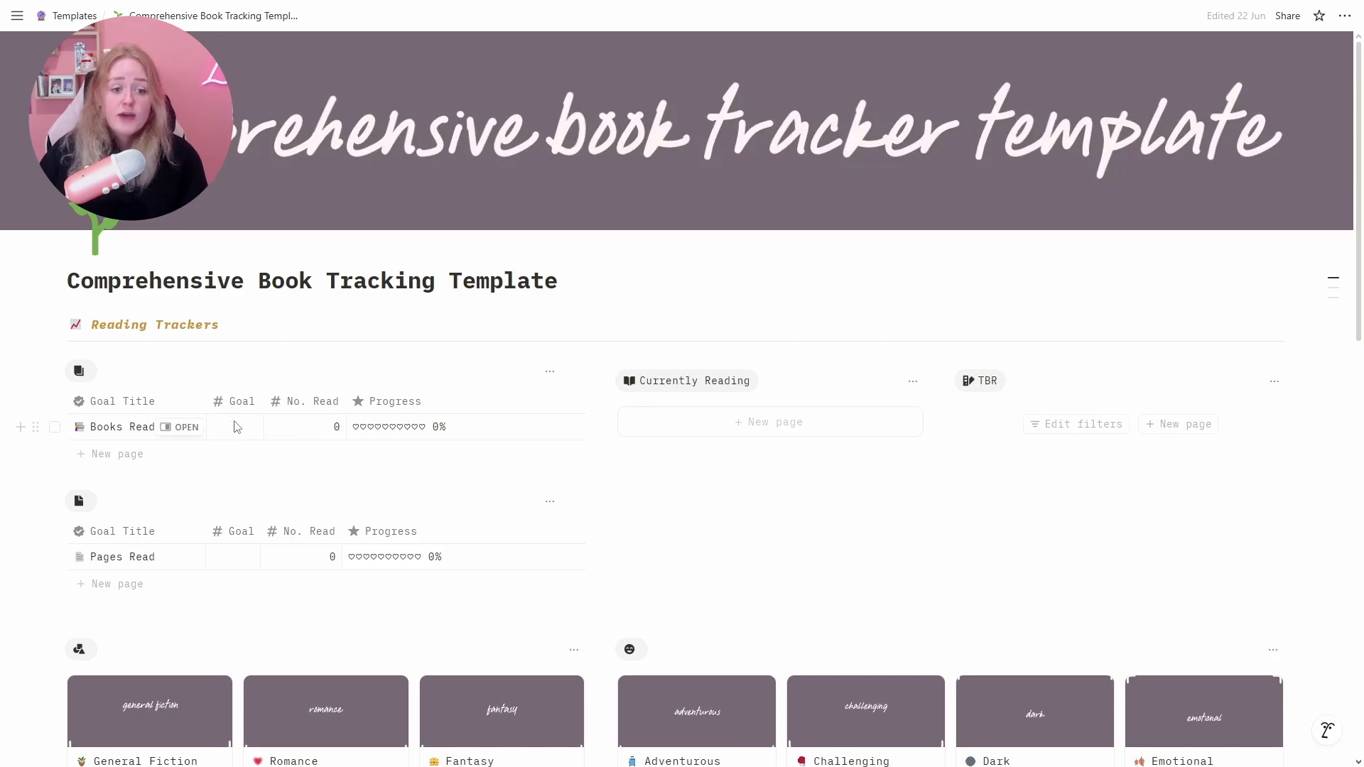
# - Set the Books Read goal to 50 and the Pages Read goal to 10,000 in the reading trackers
pyautogui.click(236, 426)
pyautogui.write('50')
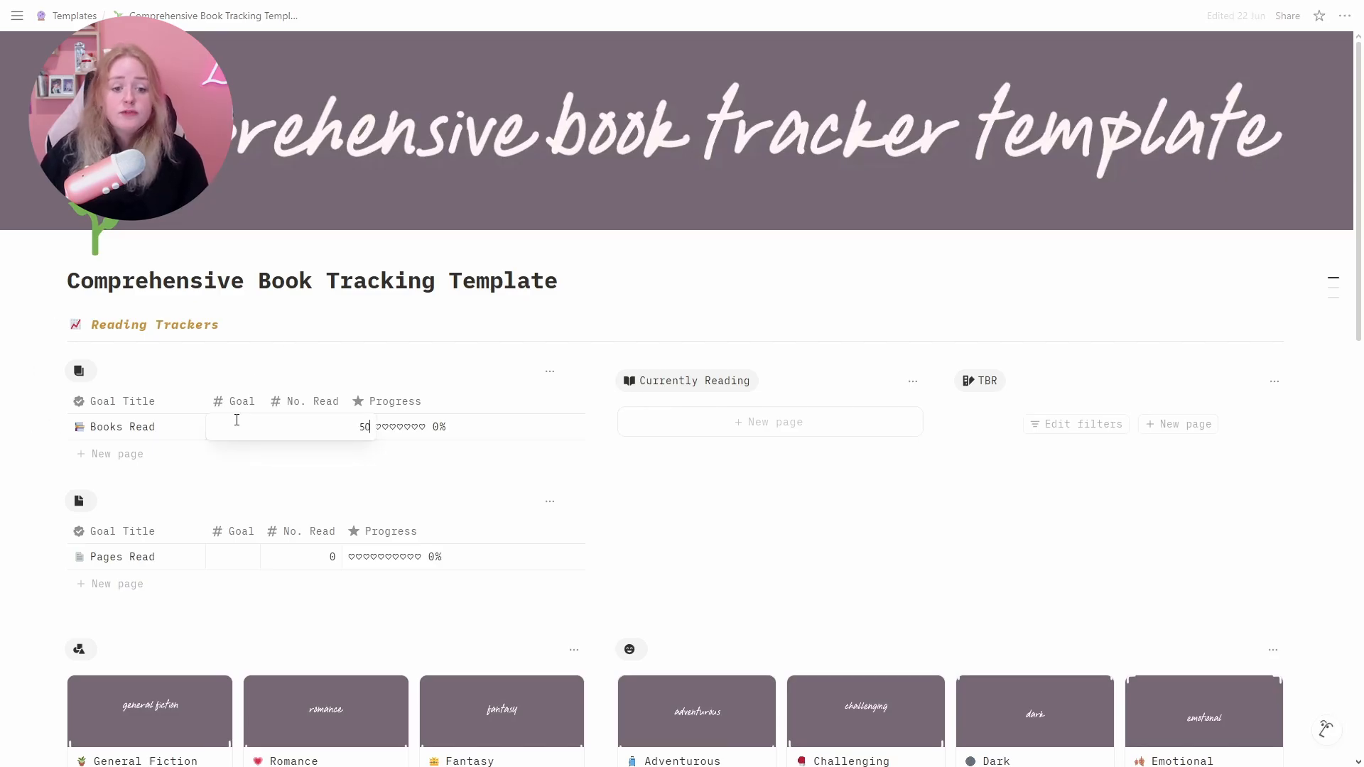
pyautogui.press('Return')
pyautogui.click(235, 563)
pyautogui.write('10,00')
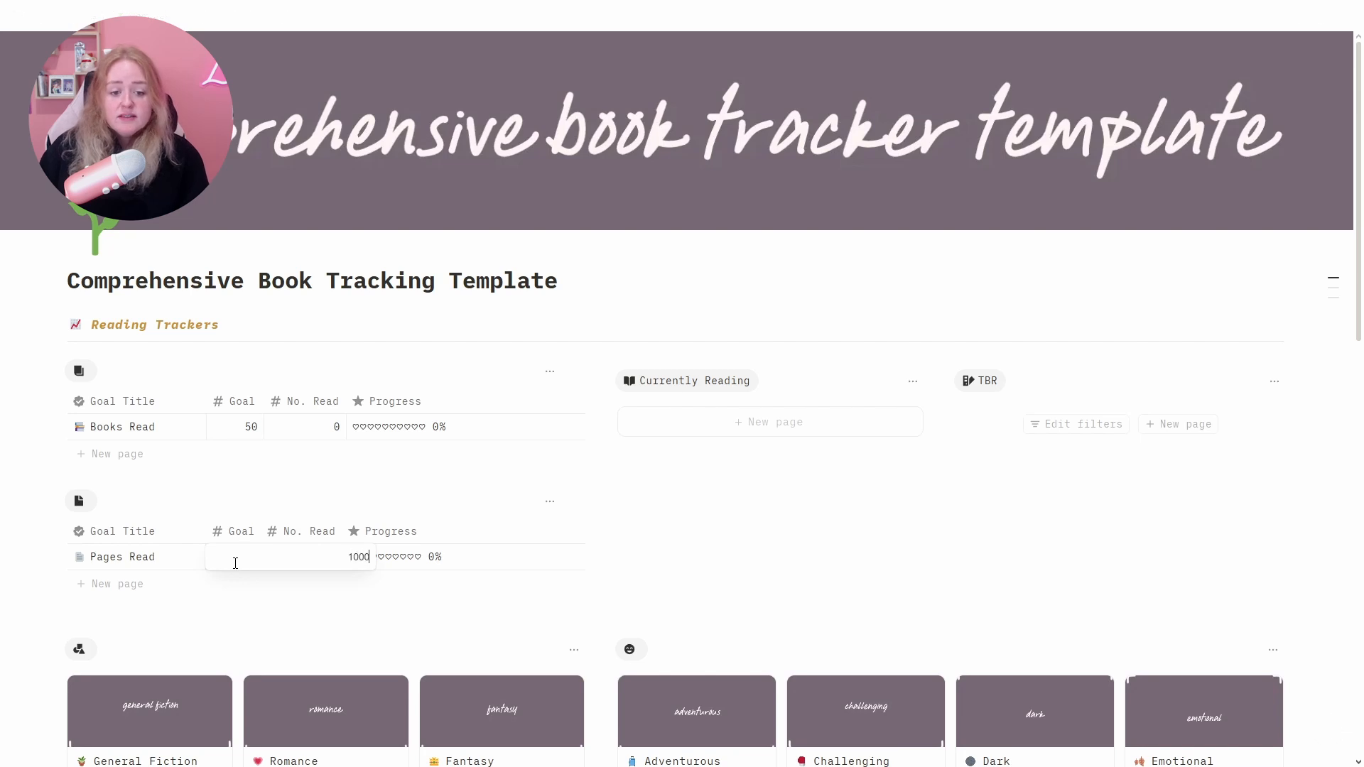
pyautogui.write('0')
pyautogui.press('Return')
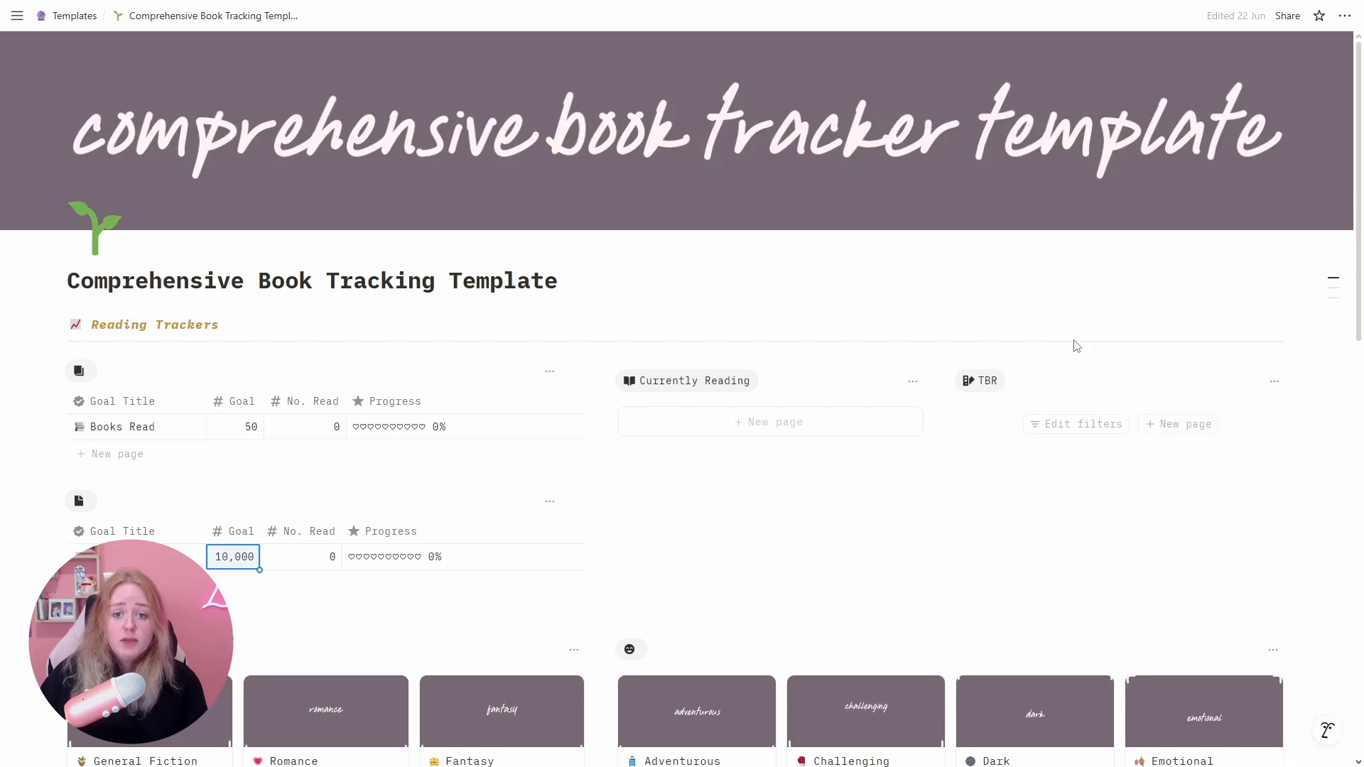
# - Look at the Fantasy genre page and the Adventurous mood page, closing each one after viewing
pyautogui.scroll(-7, 1077, 346)
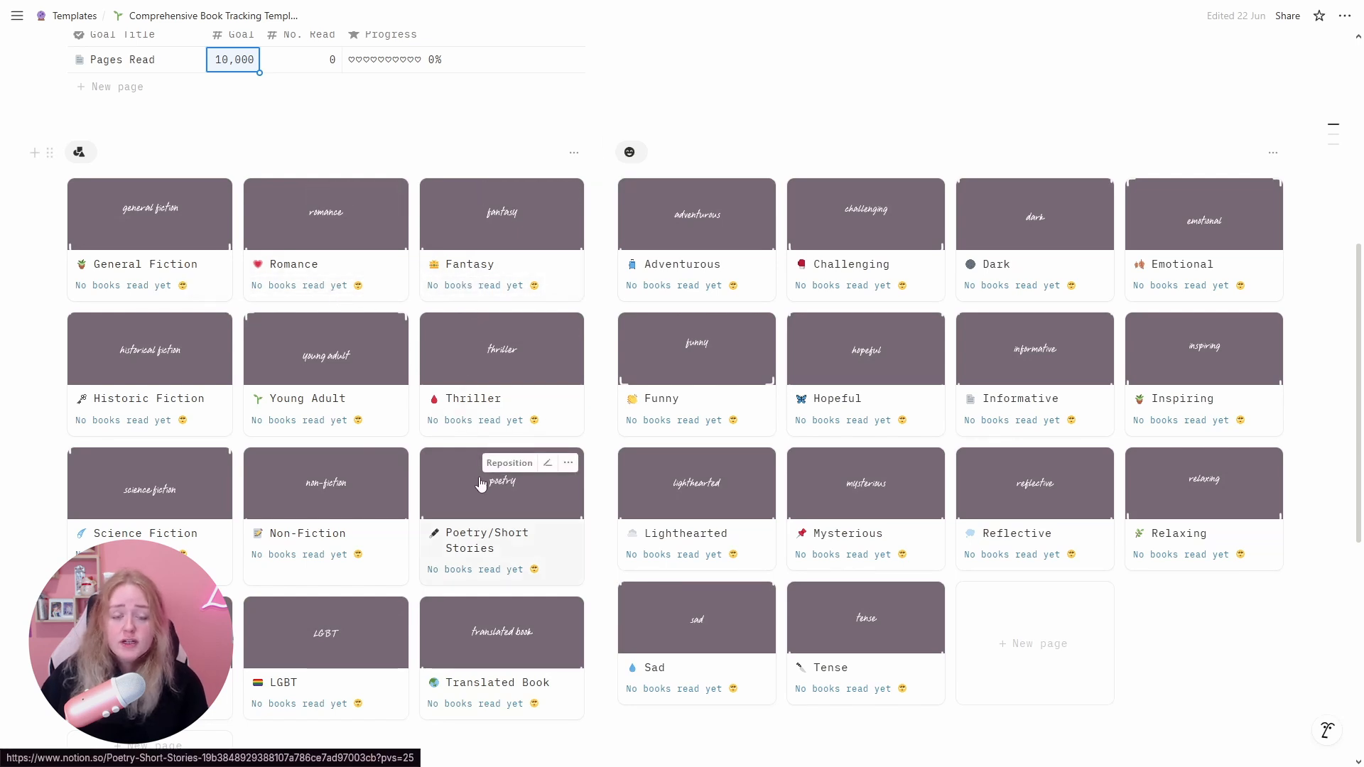
pyautogui.click(563, 285)
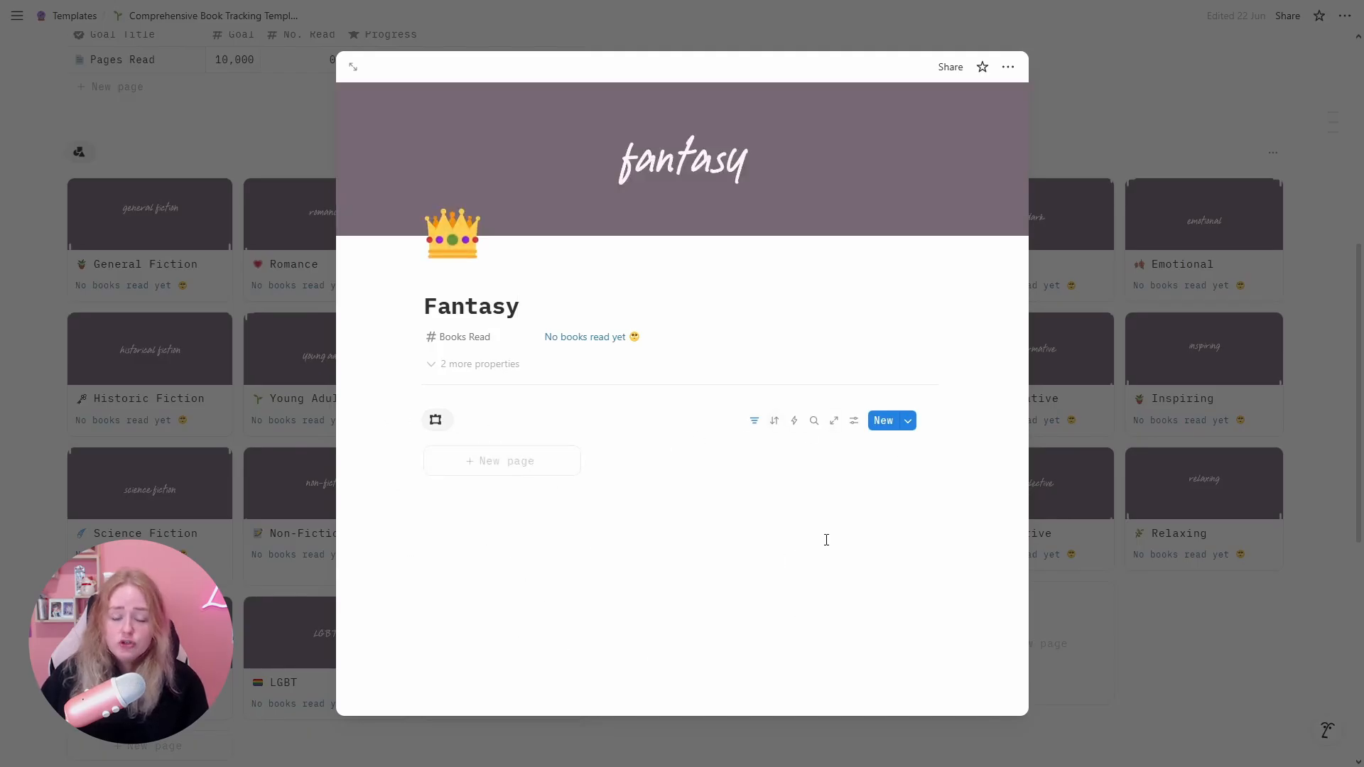
pyautogui.press('Escape')
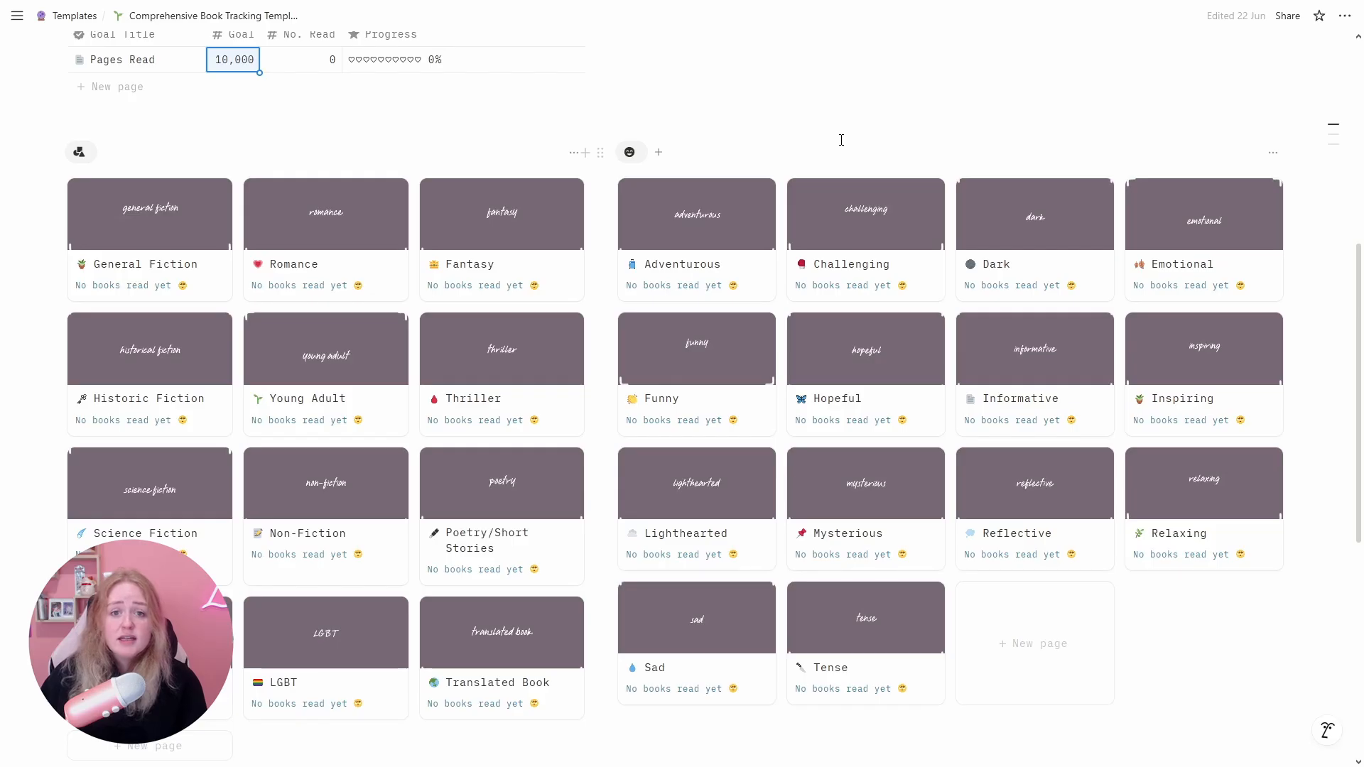
pyautogui.click(746, 270)
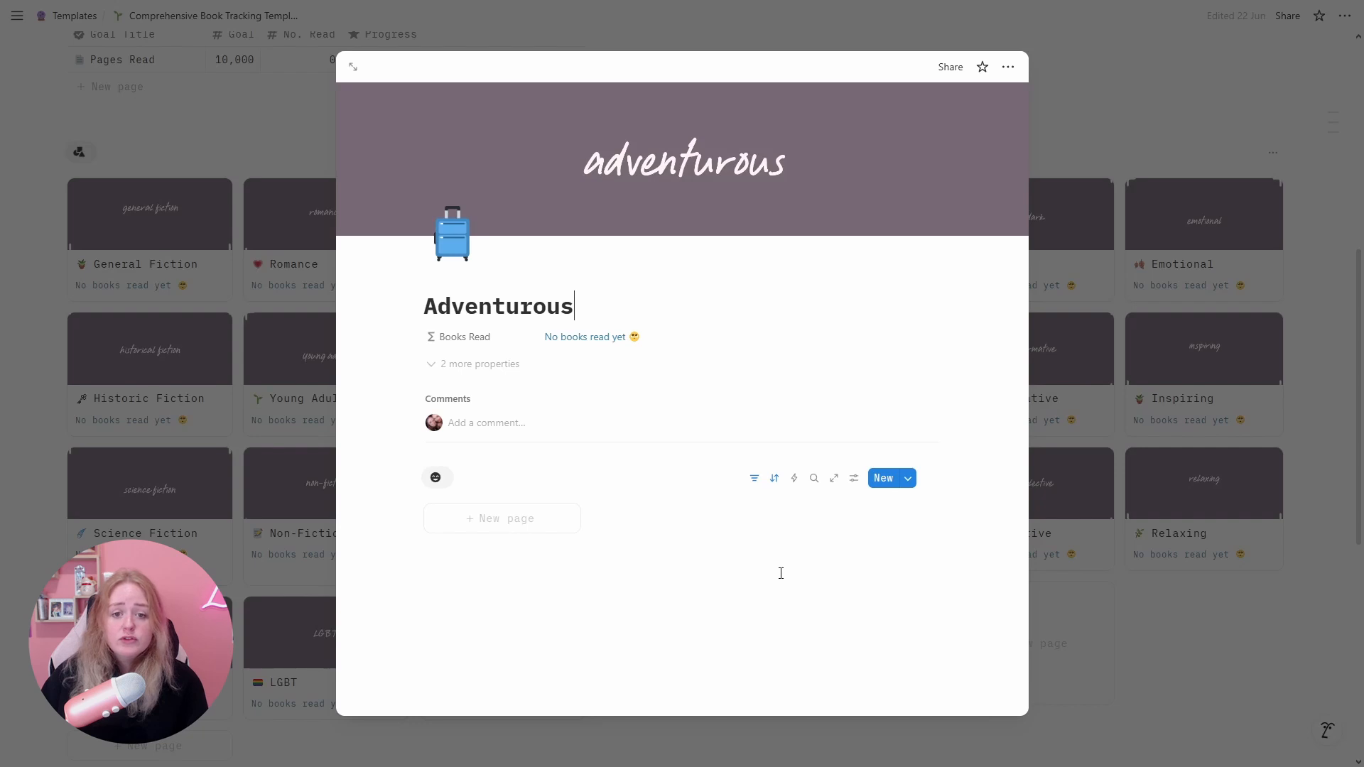
pyautogui.click(1168, 300)
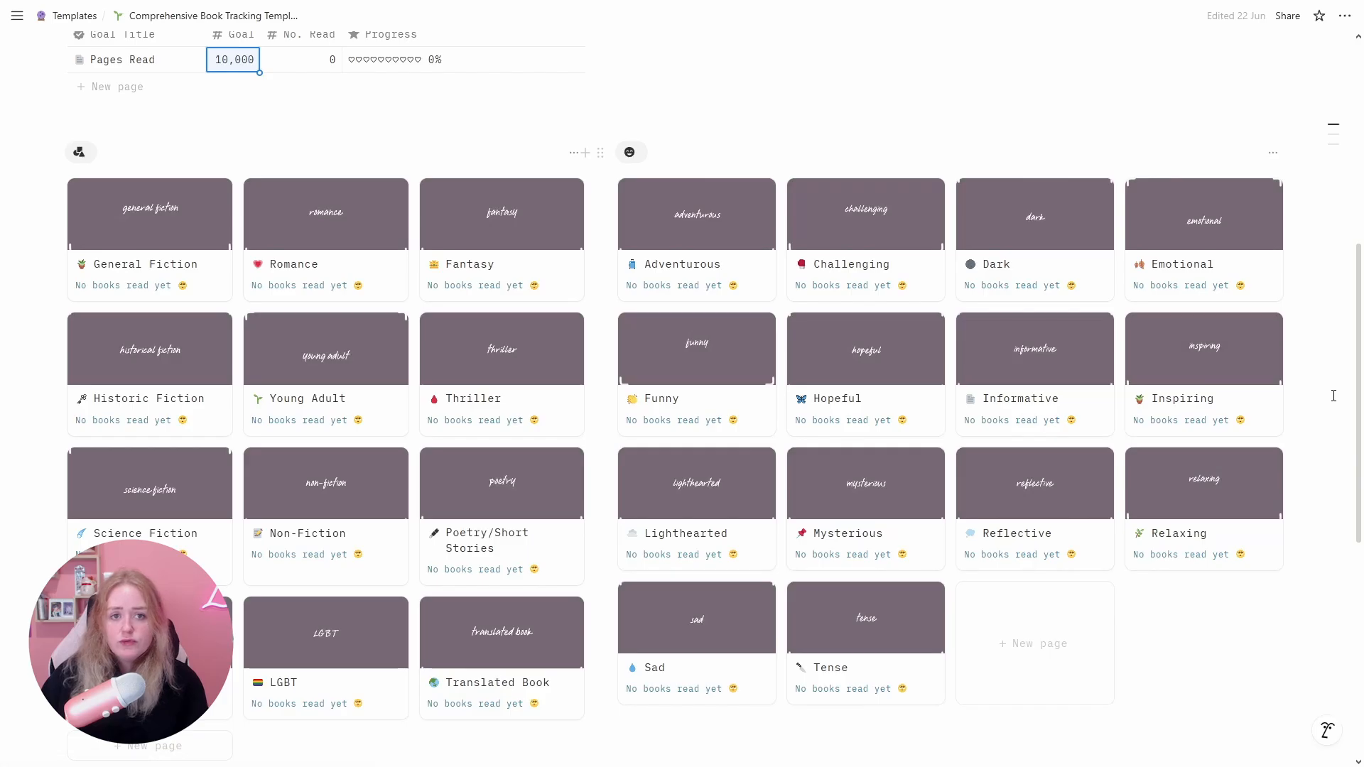
# - Examine the books-read formulas behind the Challenging mood card and the Fantasy genre card, and close them without editing
pyautogui.click(862, 286)
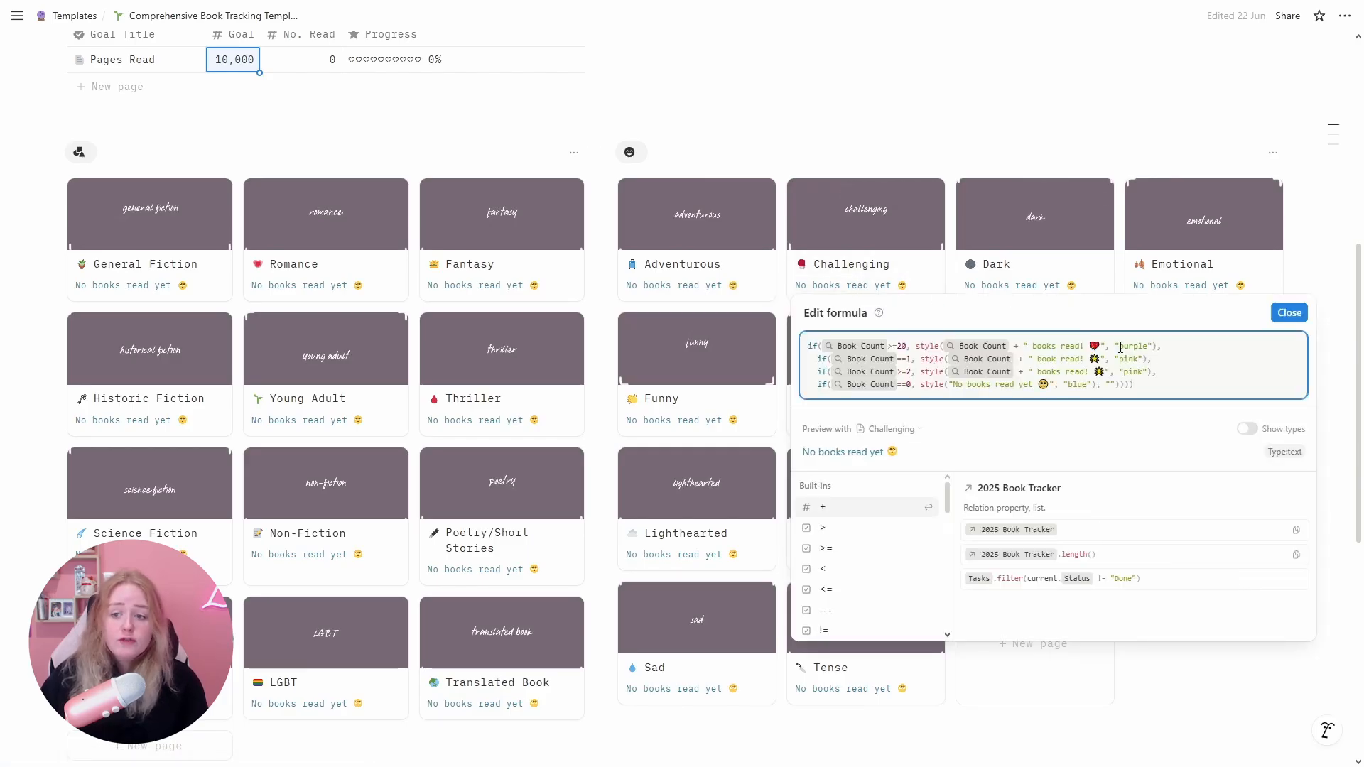
pyautogui.click(1013, 384)
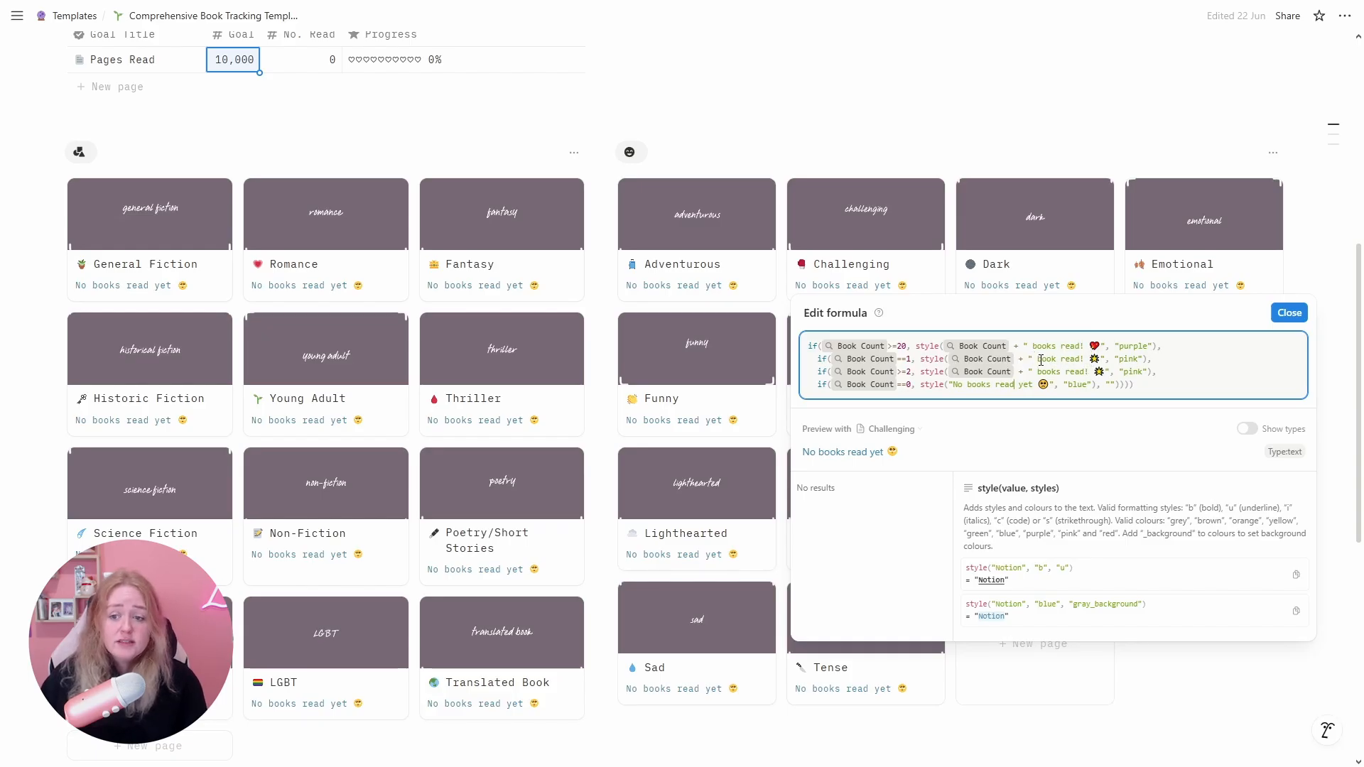
pyautogui.click(1066, 371)
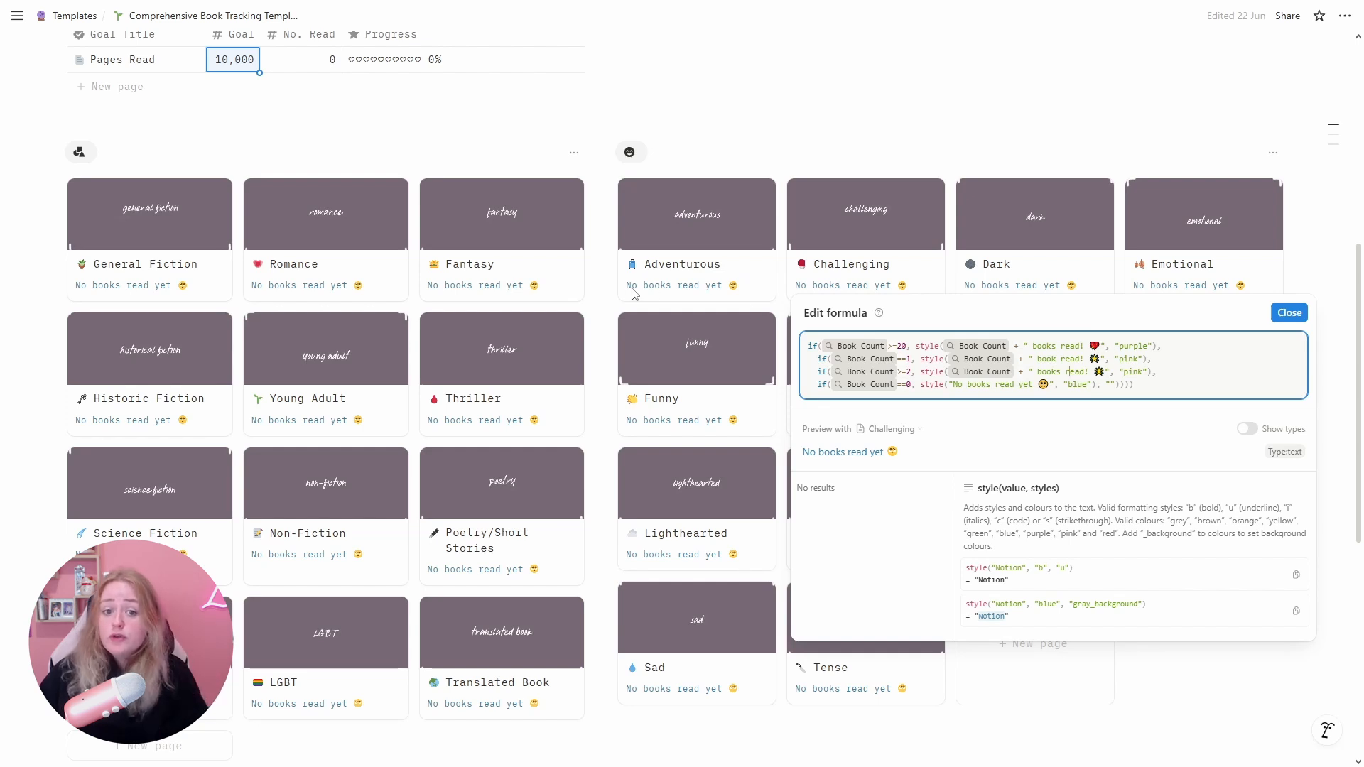
pyautogui.press('super')
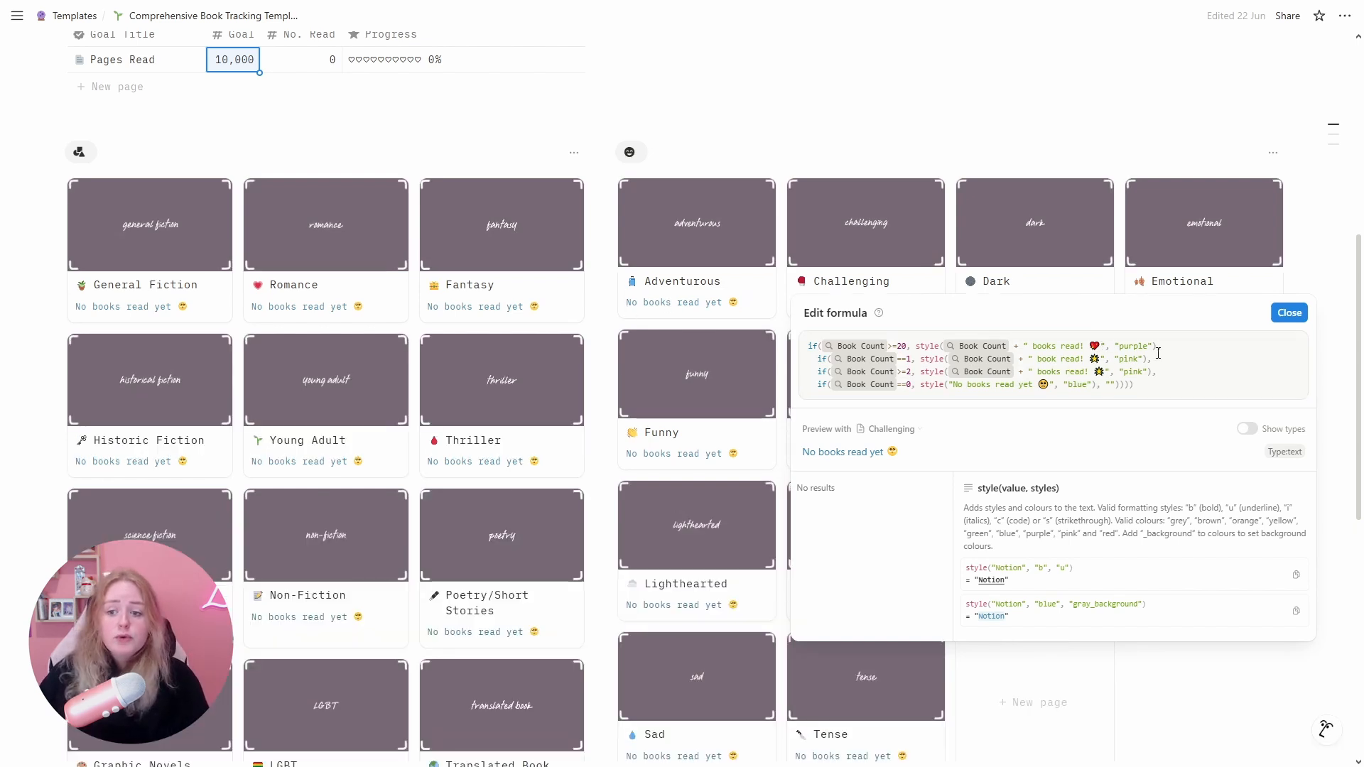
pyautogui.click(501, 305)
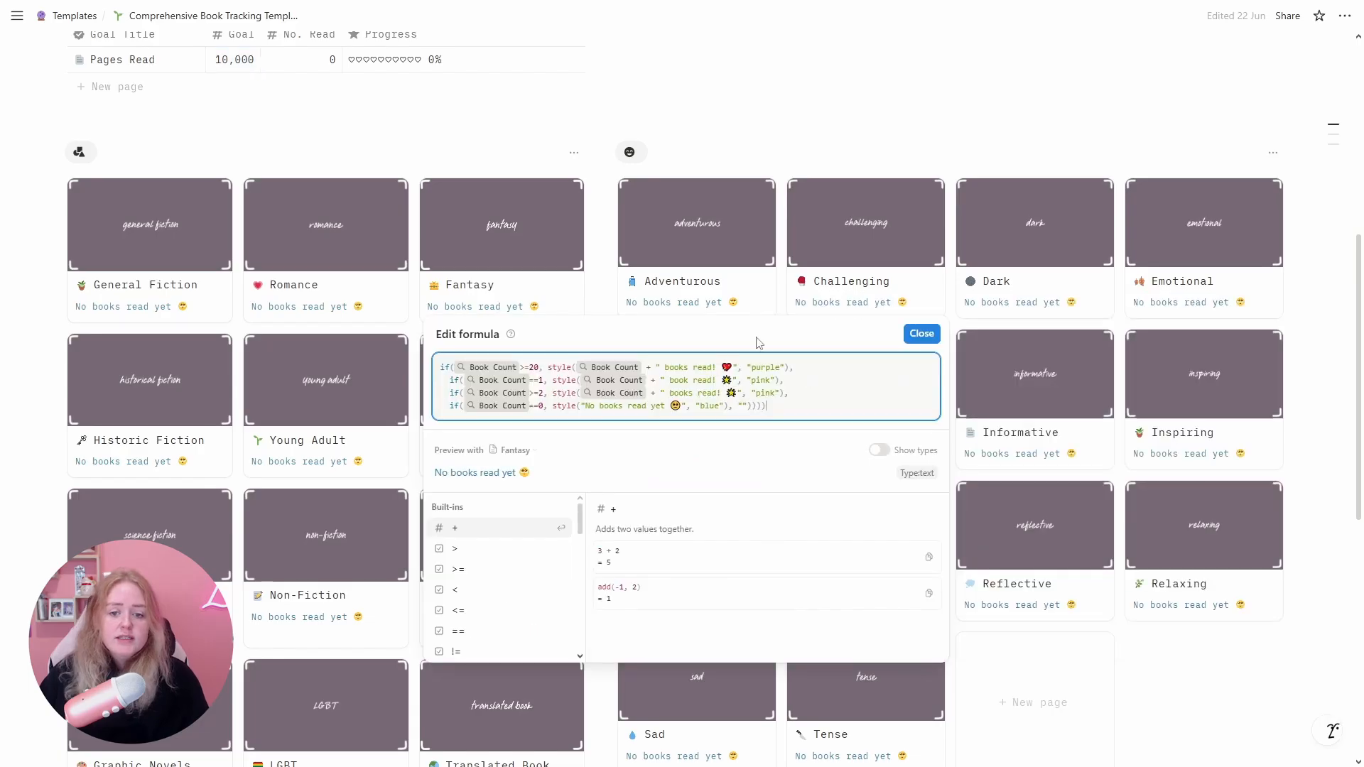
pyautogui.click(727, 146)
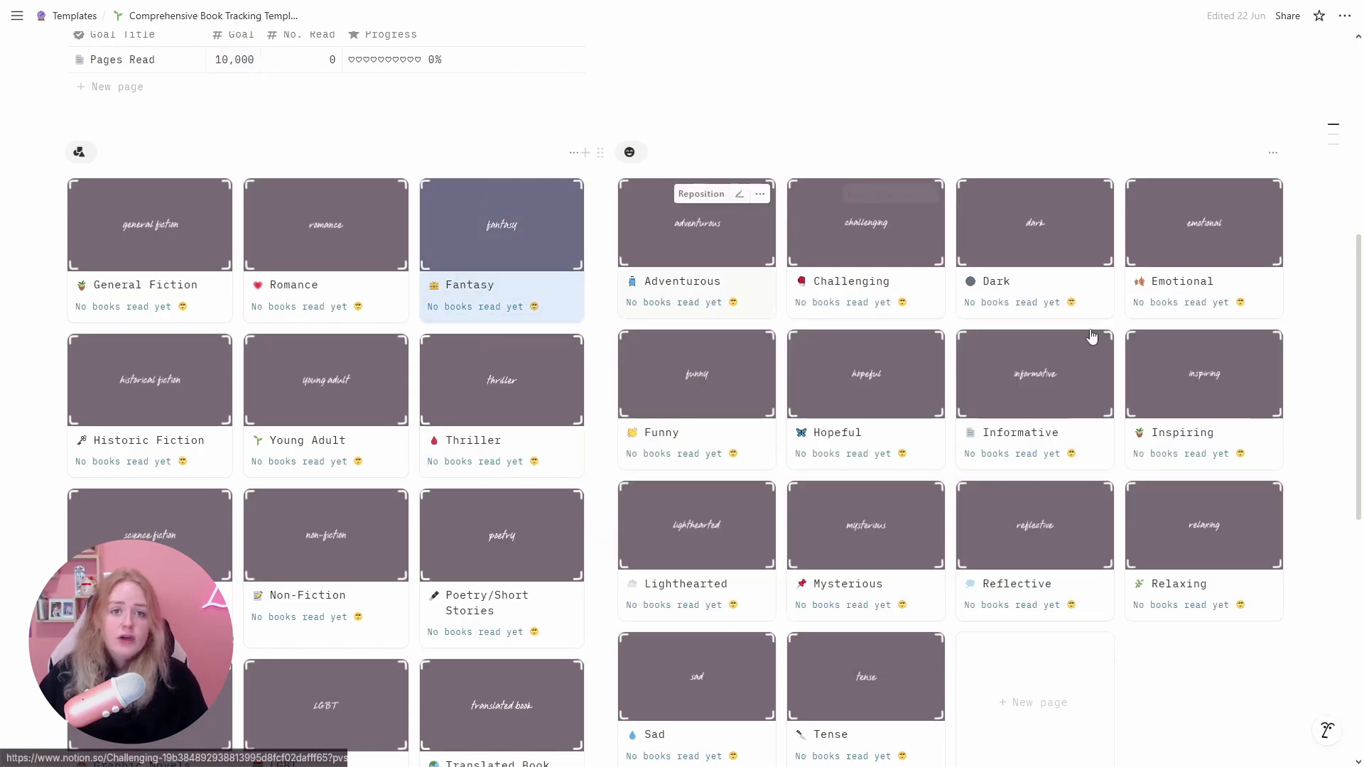
# - Examine the Stats formula on the July card in the Monthly Reads section and close it
pyautogui.scroll(-1, 1121, 453)
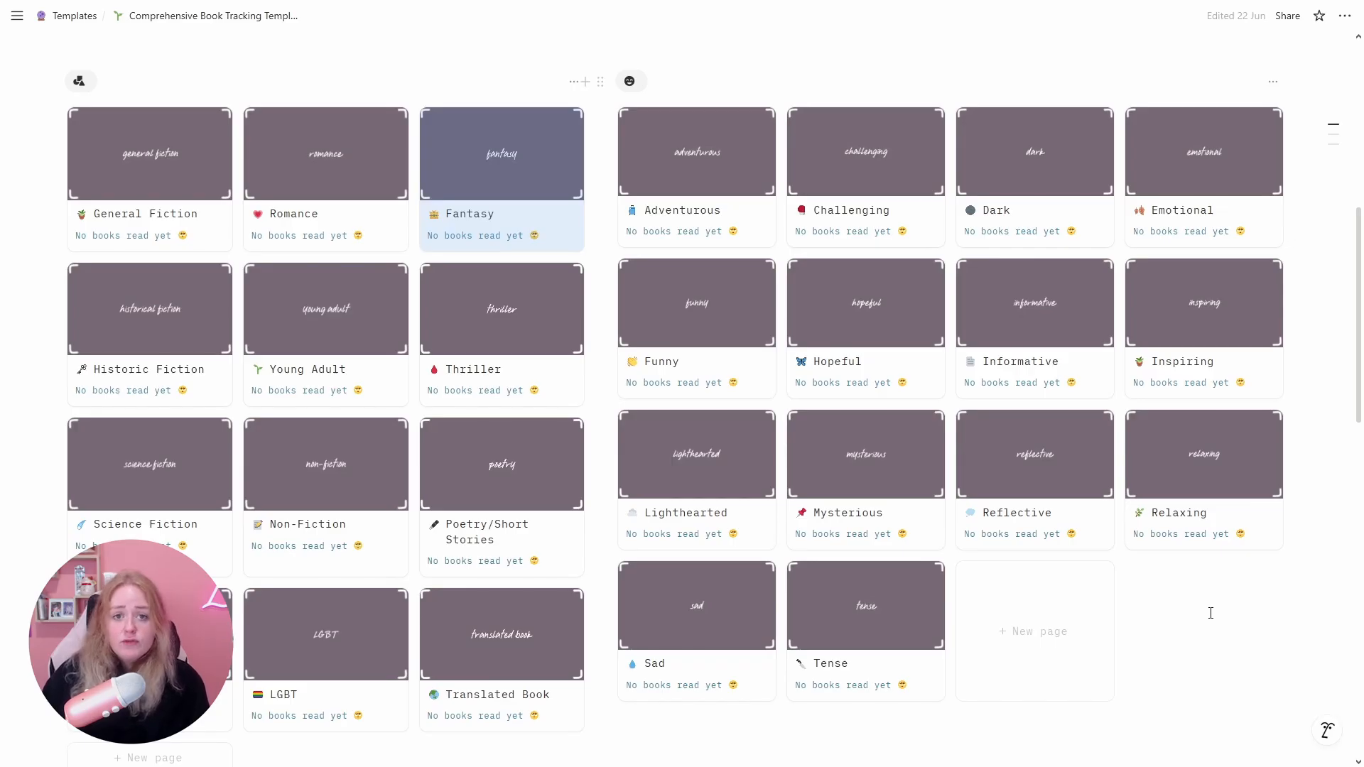
pyautogui.scroll(-10, 1221, 625)
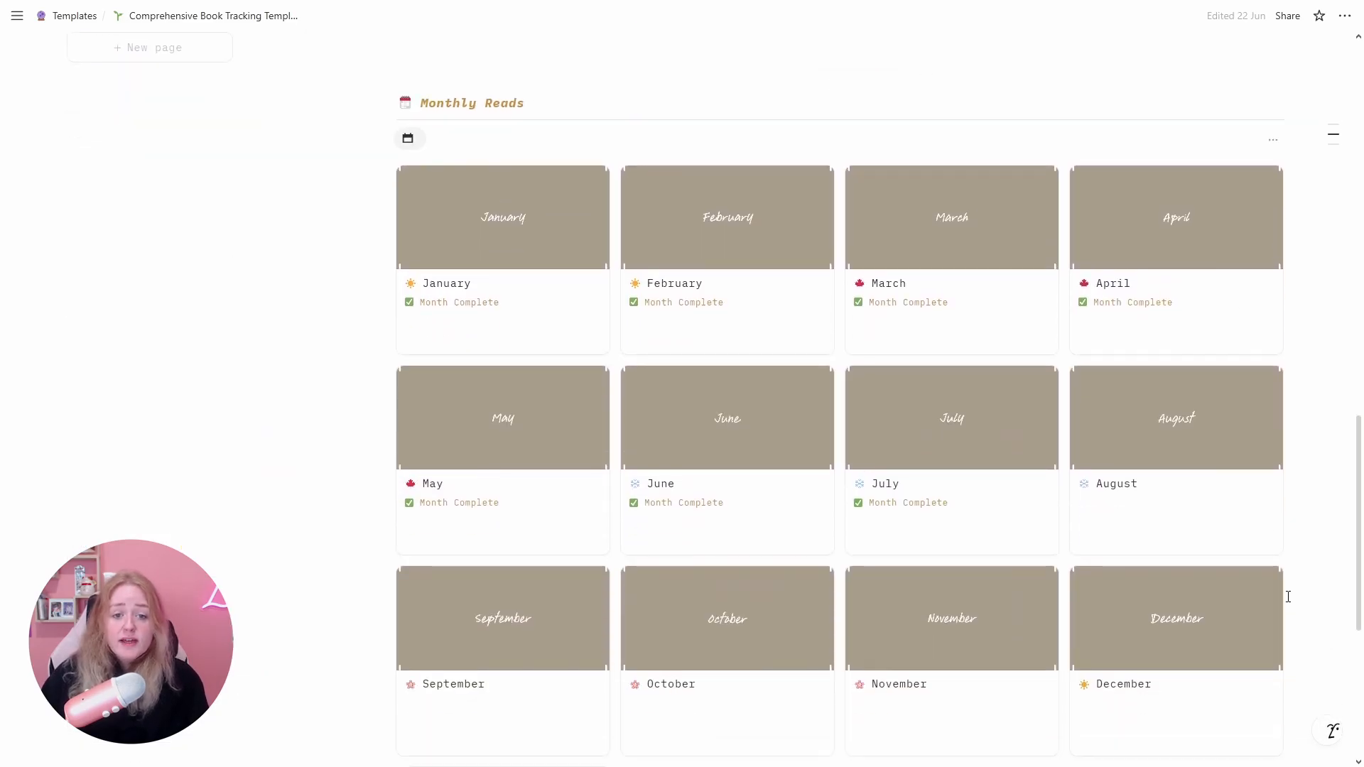
pyautogui.scroll(-1, 1288, 597)
pyautogui.scroll(1, 1287, 597)
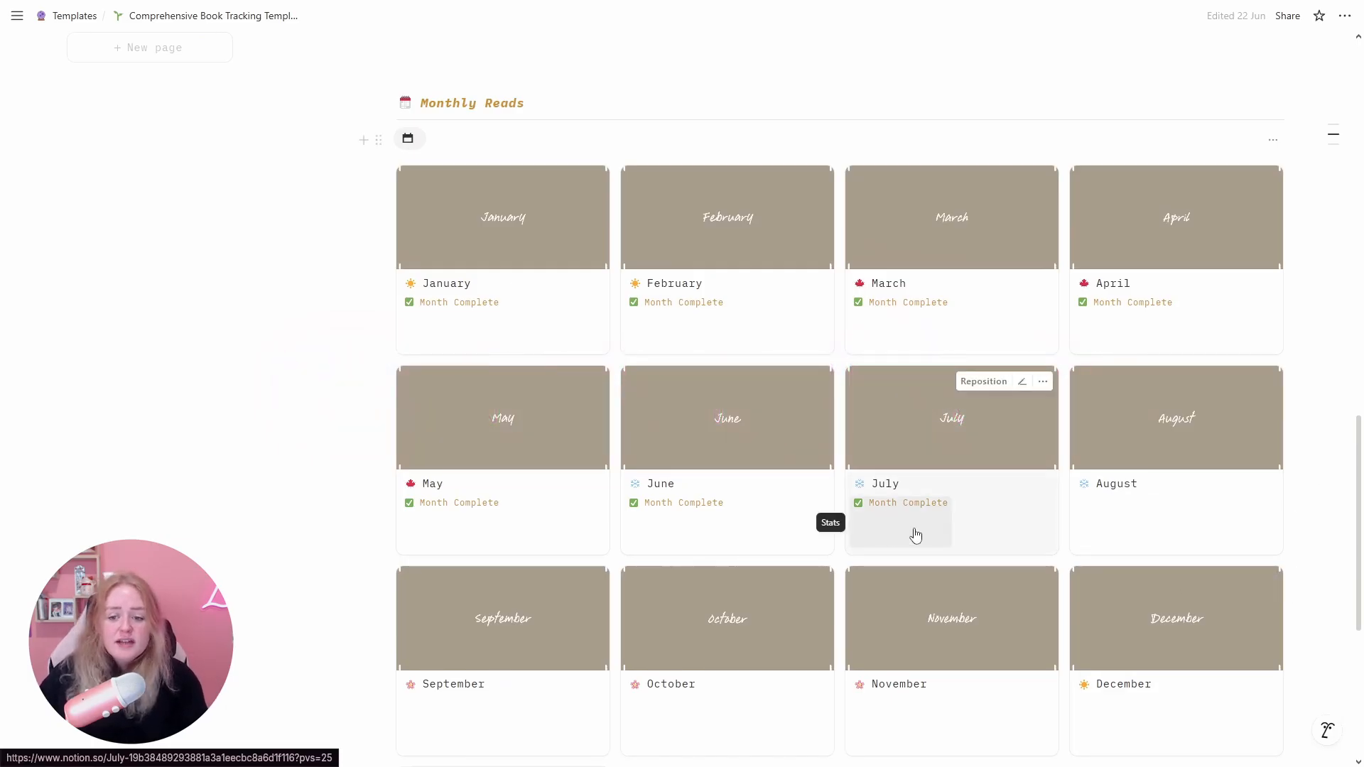
pyautogui.click(877, 525)
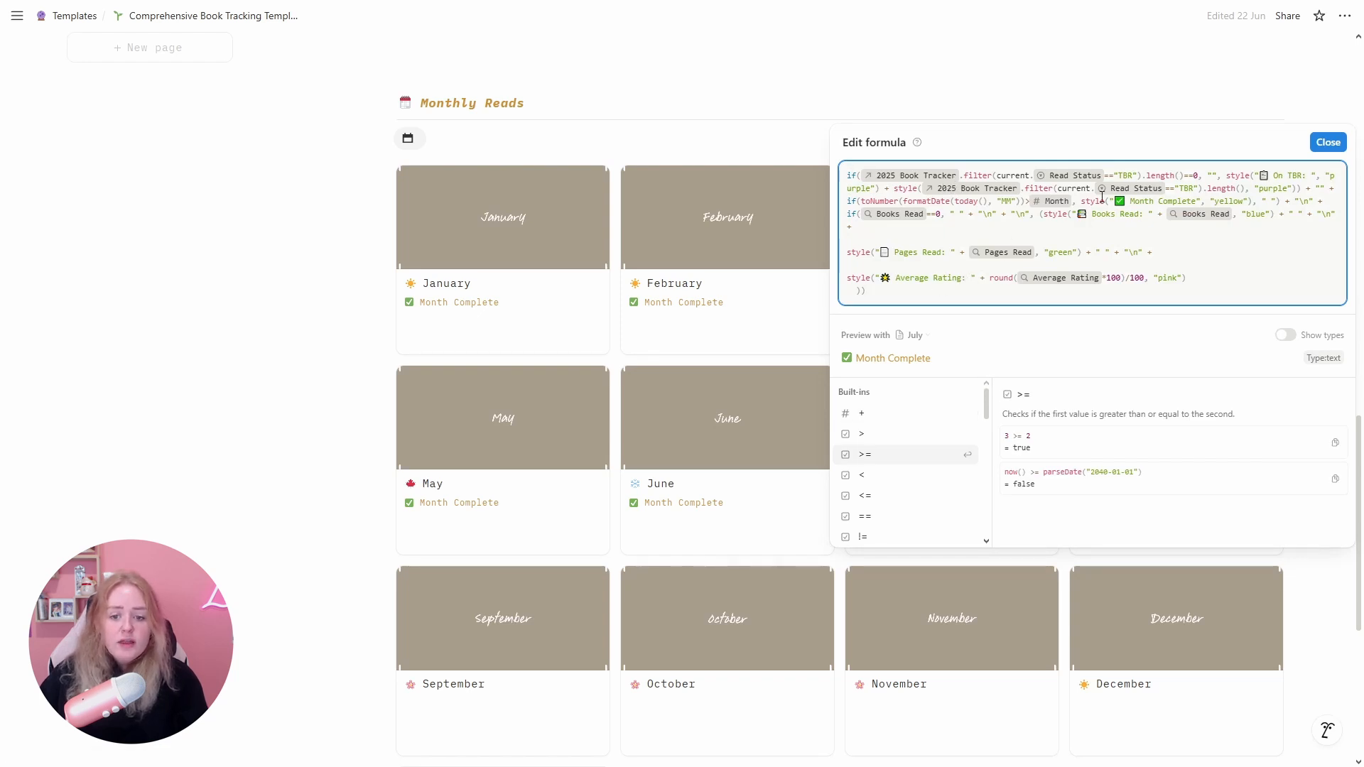
pyautogui.click(1322, 145)
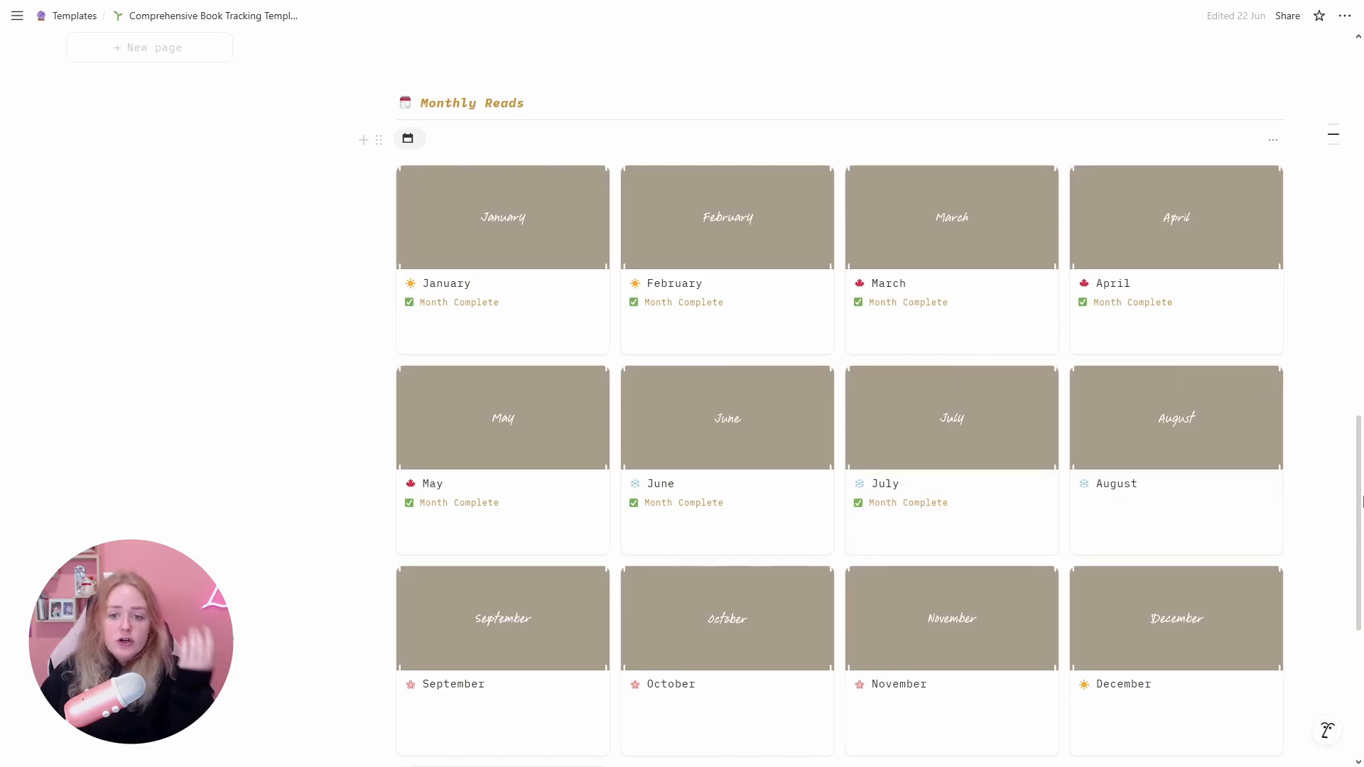
# - Review the TBR, Books Read and 2 Sentence Reviews sections of the January page, and close the page
pyautogui.click(581, 308)
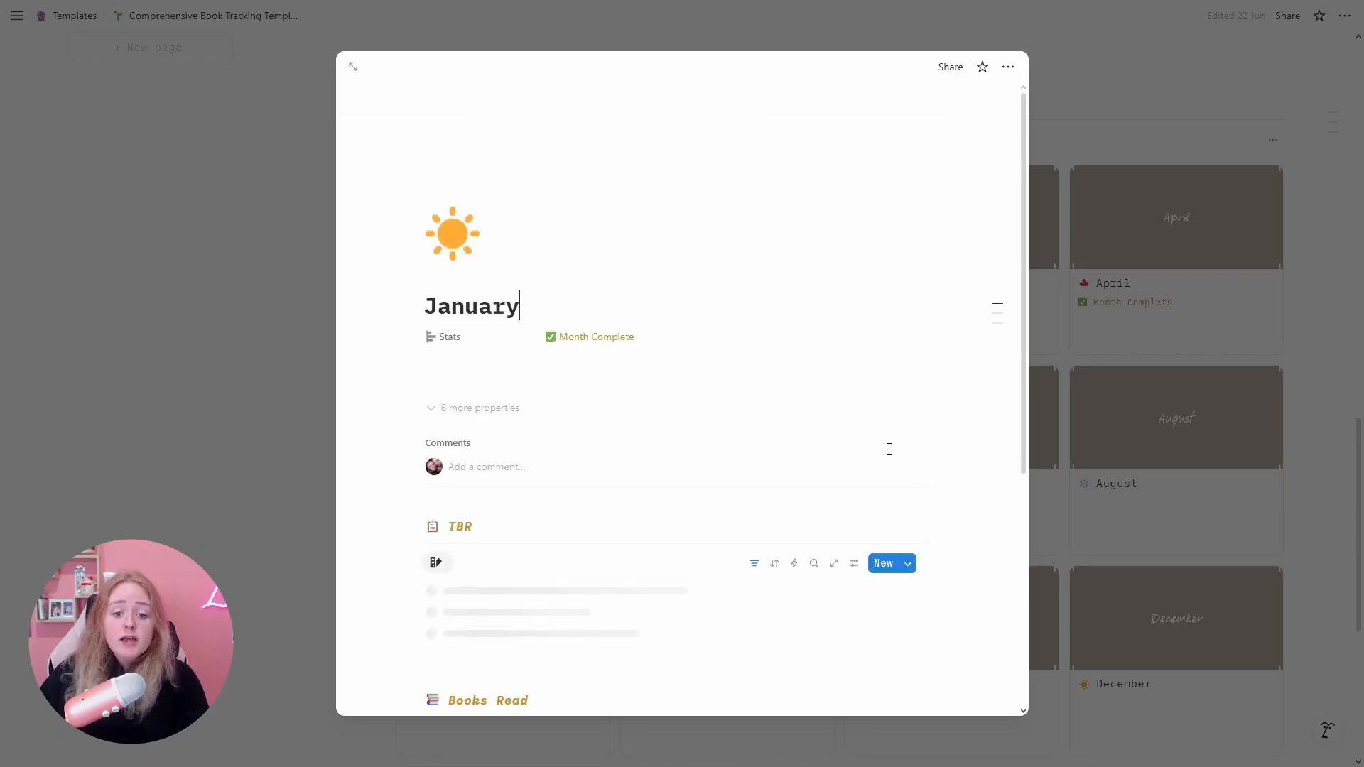
pyautogui.scroll(-2, 889, 449)
pyautogui.scroll(-1, 952, 435)
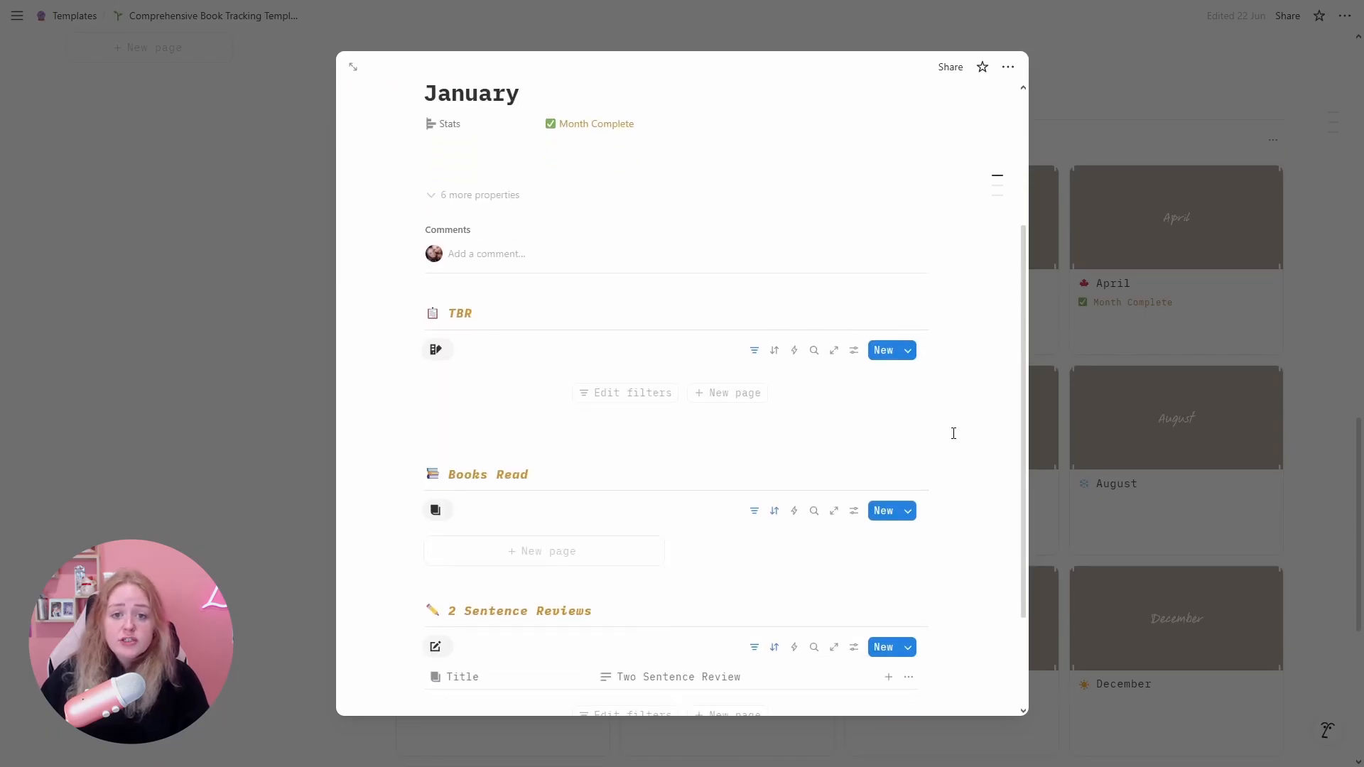
pyautogui.scroll(-1, 953, 434)
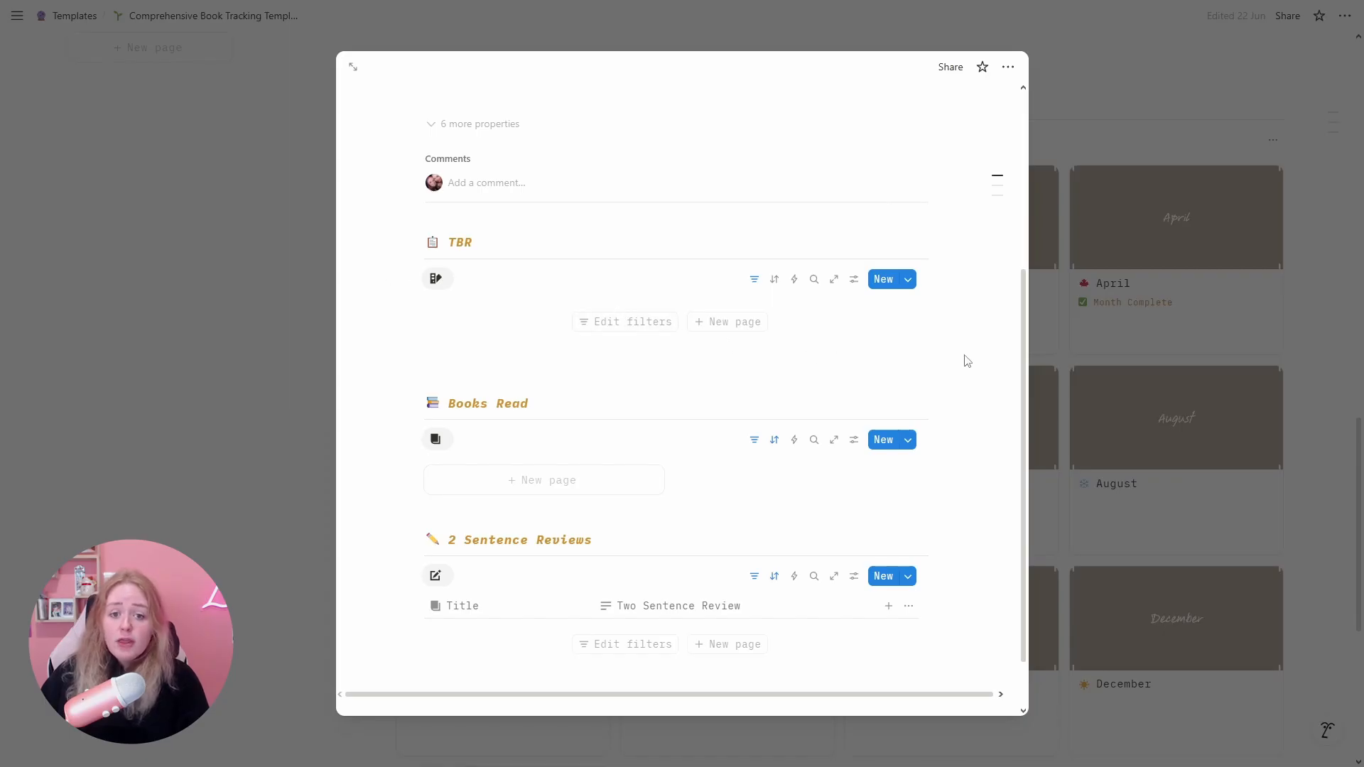
pyautogui.scroll(-1, 966, 360)
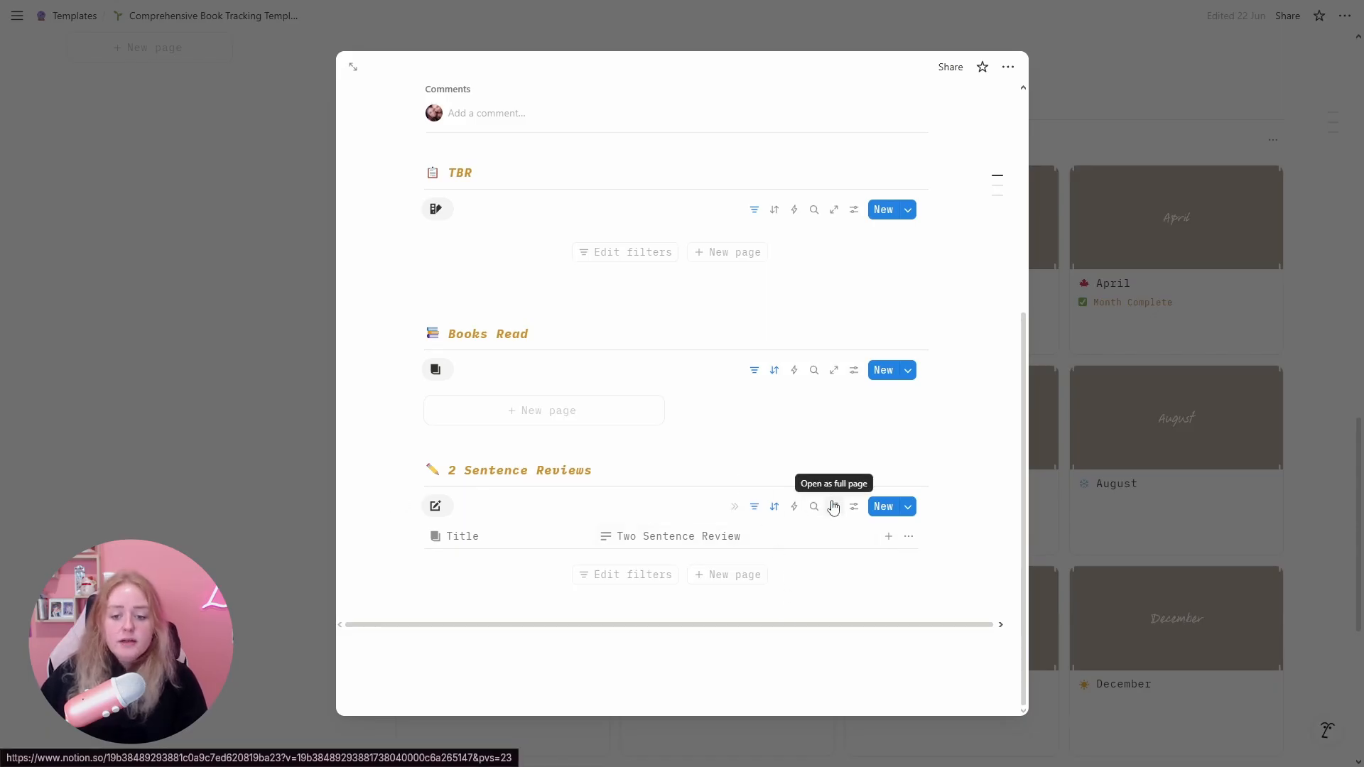
pyautogui.click(1300, 295)
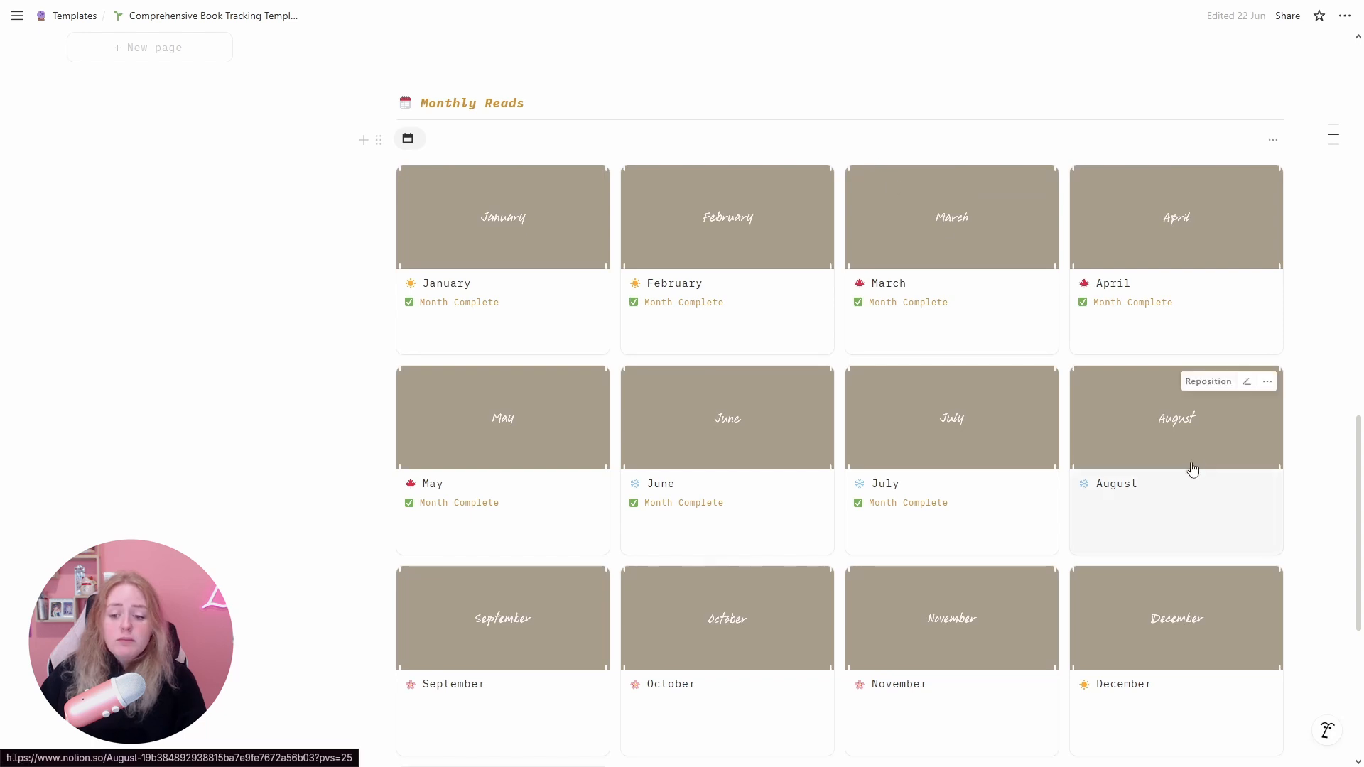
# - Look at the emoji choices for the August card's icon without choosing one
pyautogui.click(1084, 485)
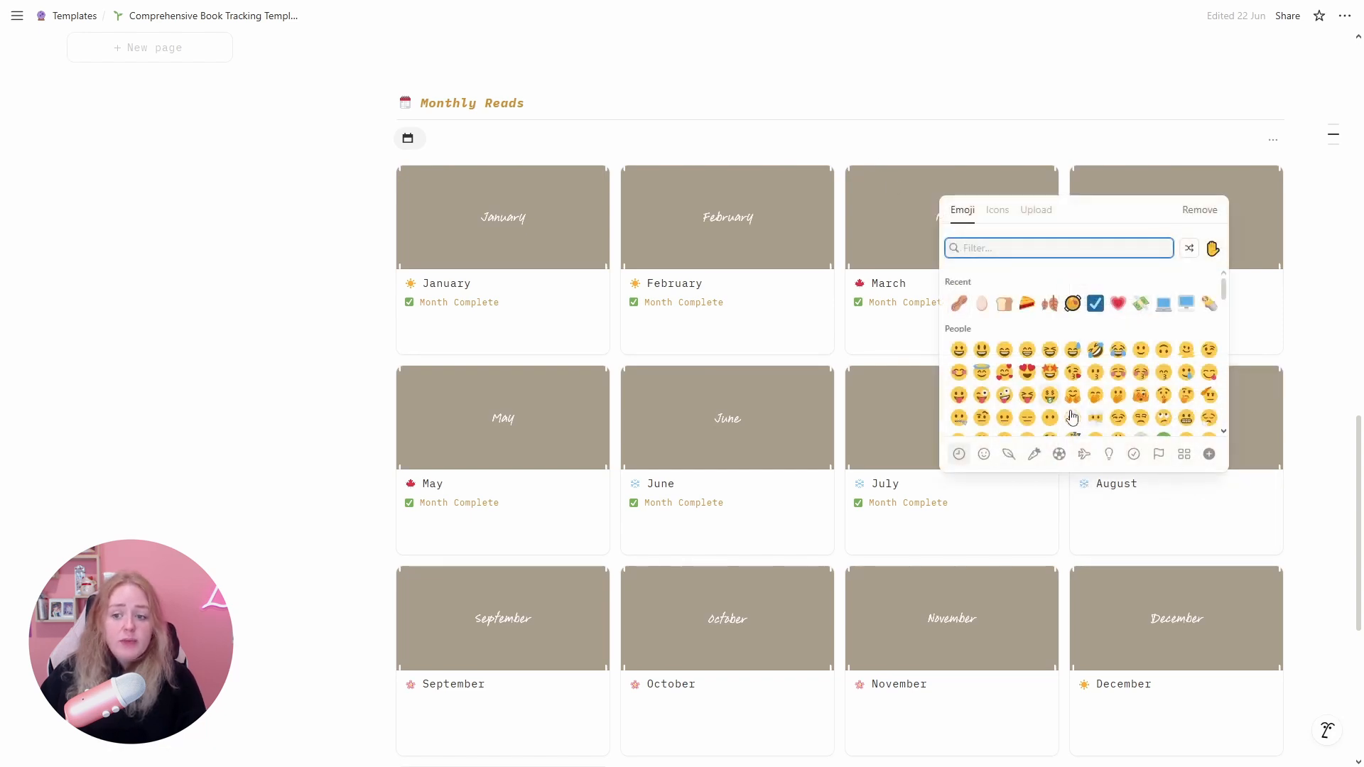
pyautogui.click(1311, 414)
# - Switch the 2025 Complete Reading List between its gallery and table views, leaving it in table view
pyautogui.scroll(-5, 1312, 412)
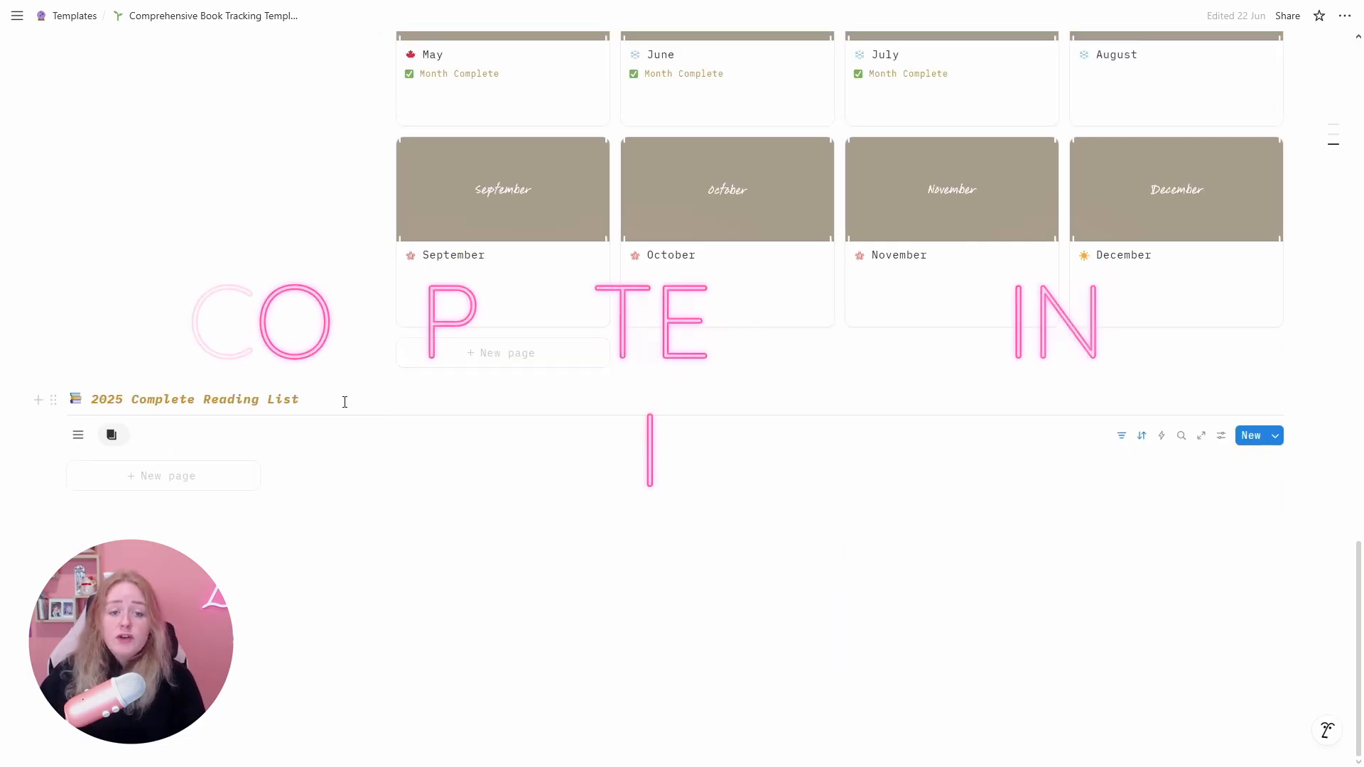
pyautogui.click(79, 435)
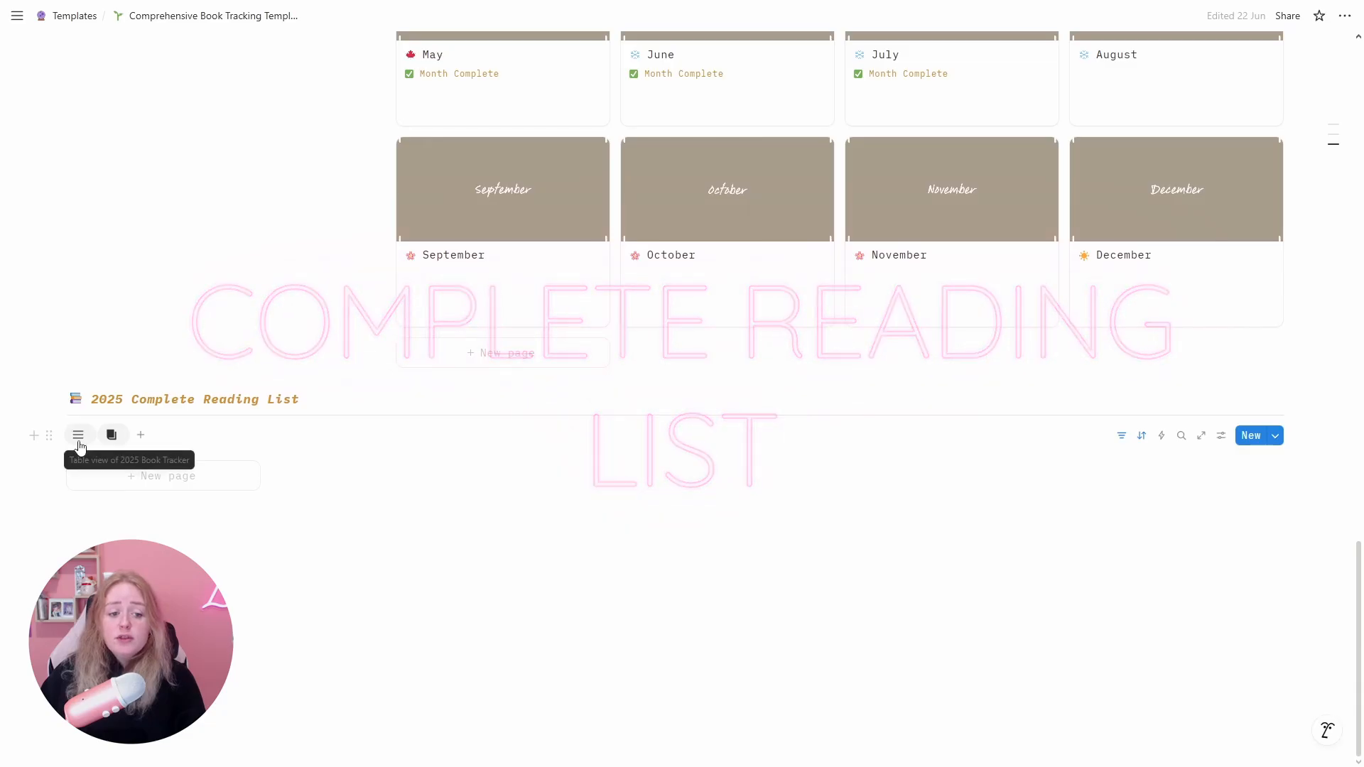
pyautogui.click(111, 435)
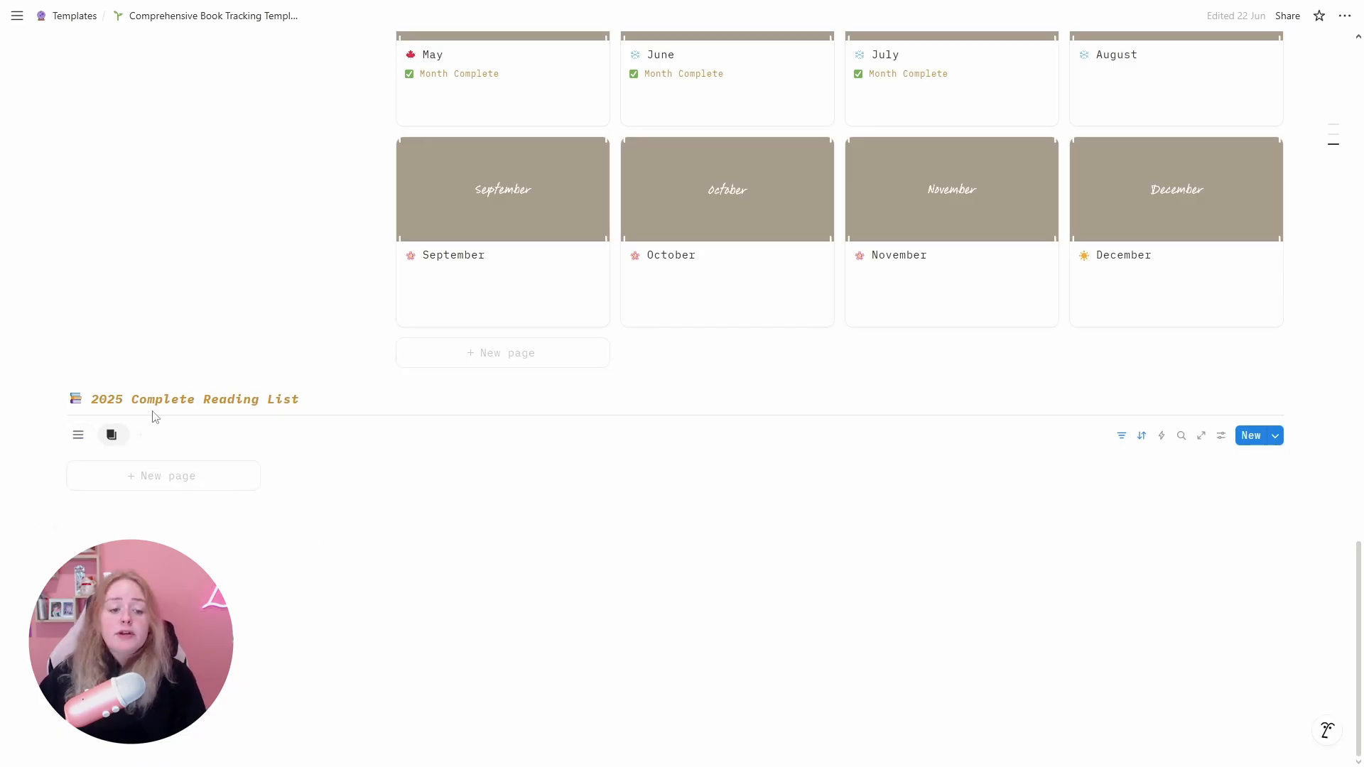
pyautogui.click(79, 436)
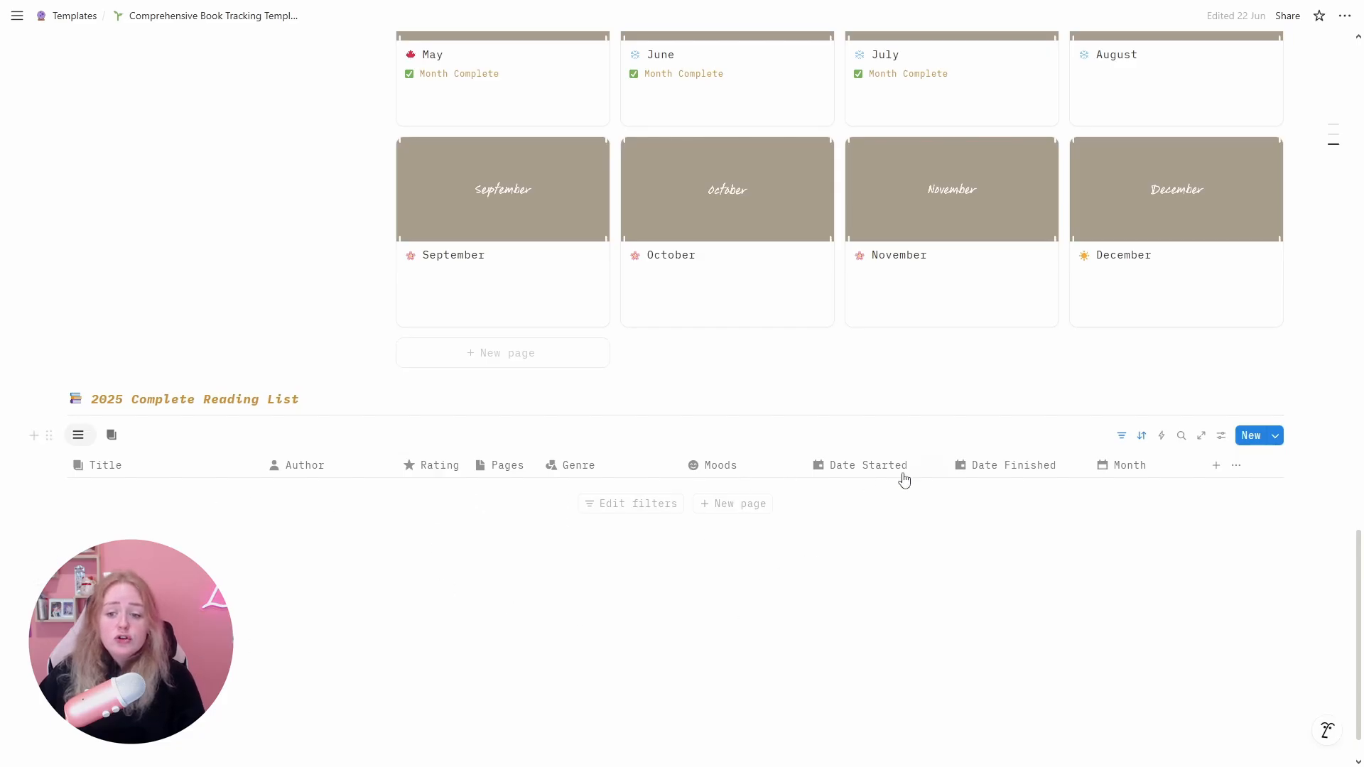
pyautogui.scroll(-1, 1054, 613)
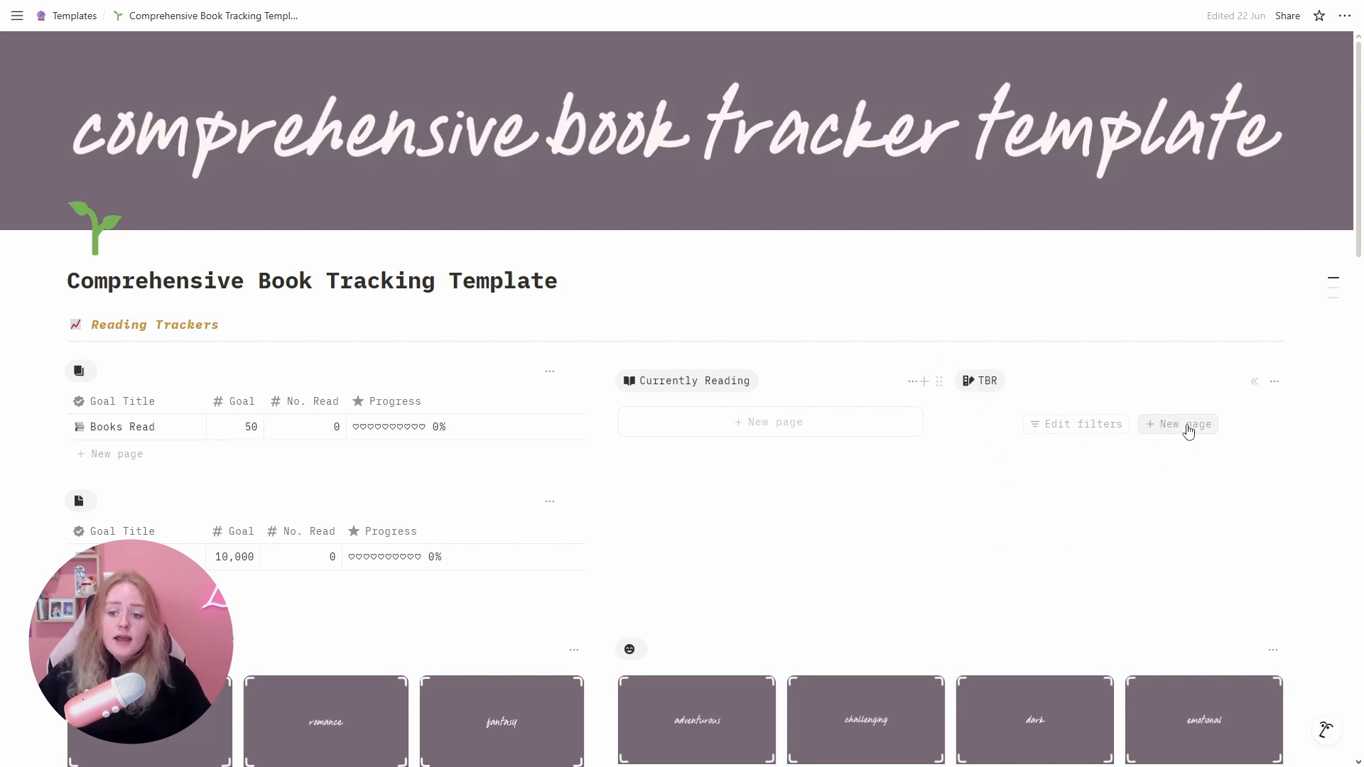
# - Add a new entry to the TBR list and open it in side peek to view its properties
pyautogui.click(1182, 427)
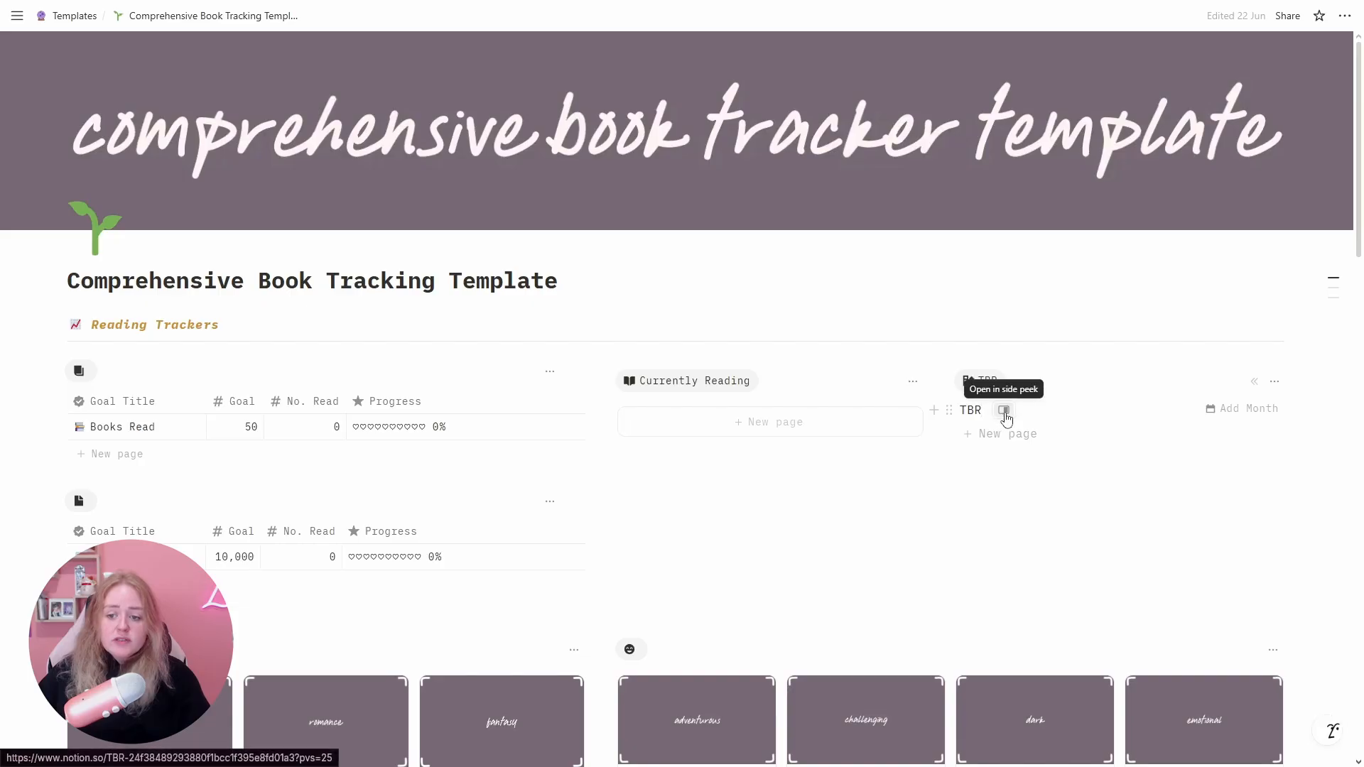
pyautogui.click(1004, 412)
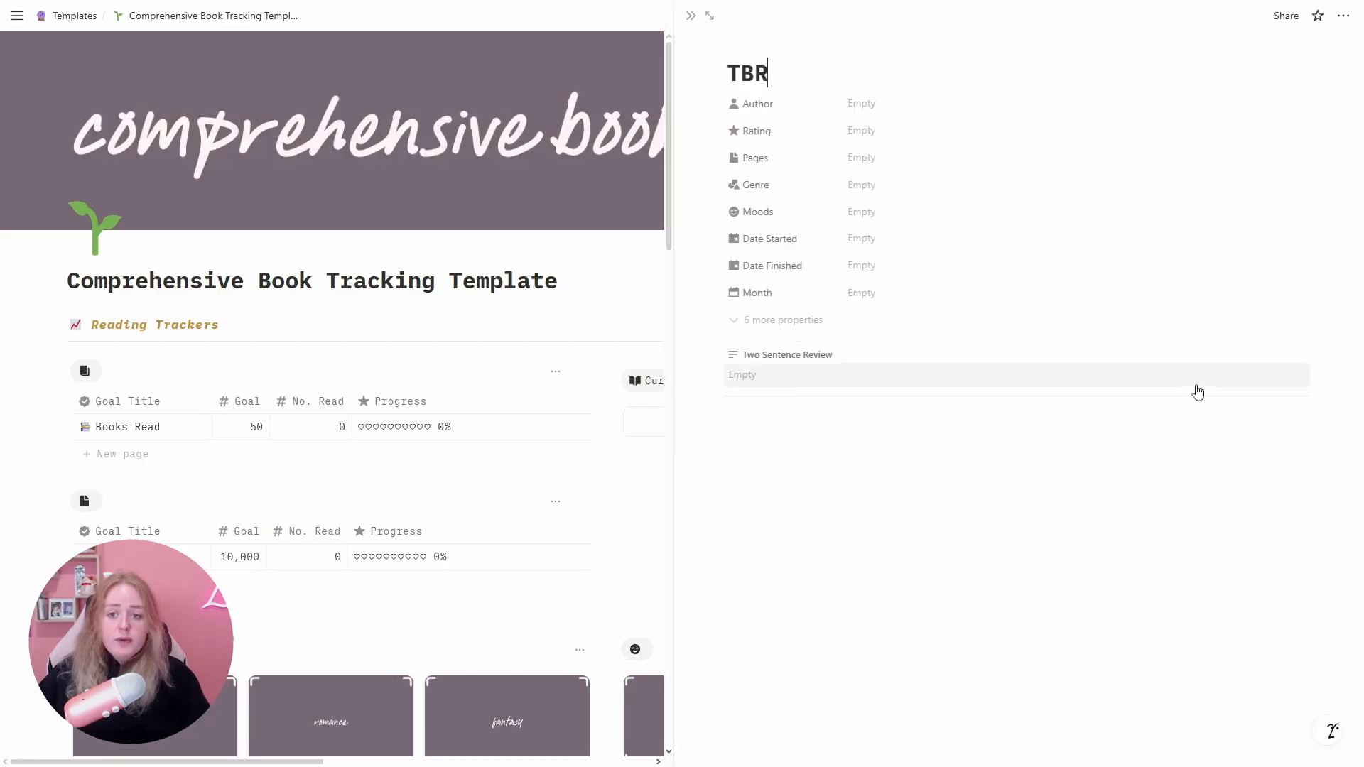
pyautogui.click(690, 16)
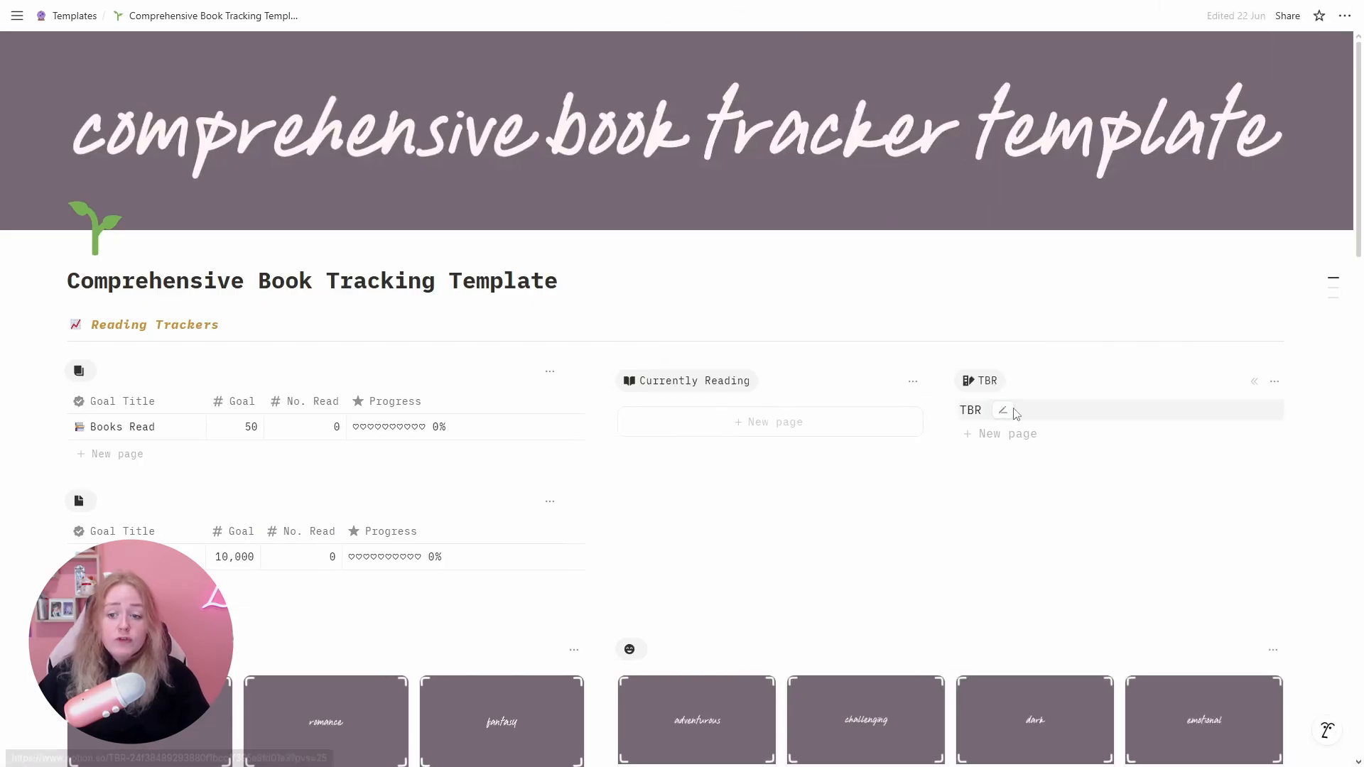
pyautogui.click(1002, 412)
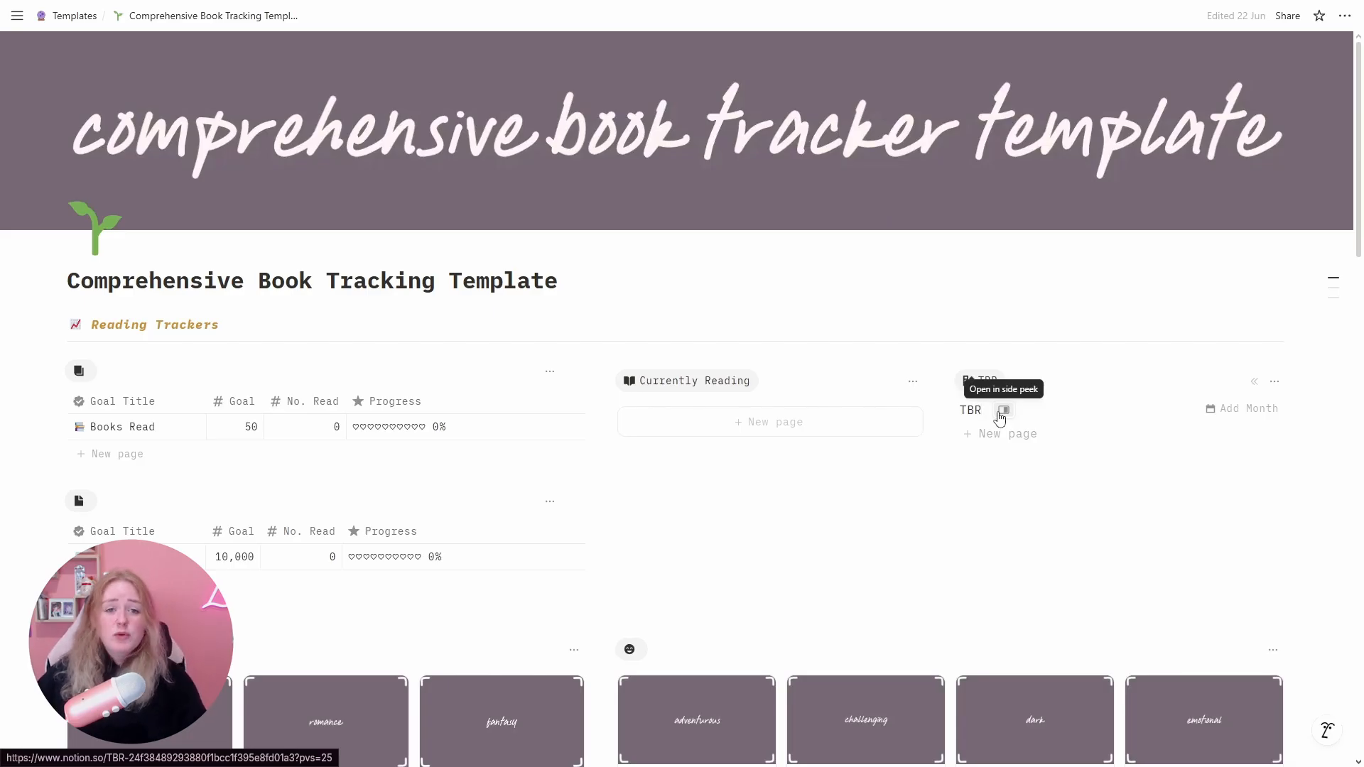
# - Rename the new entry in the TBR list as Twilight
pyautogui.press('Escape')
pyautogui.press('Escape')
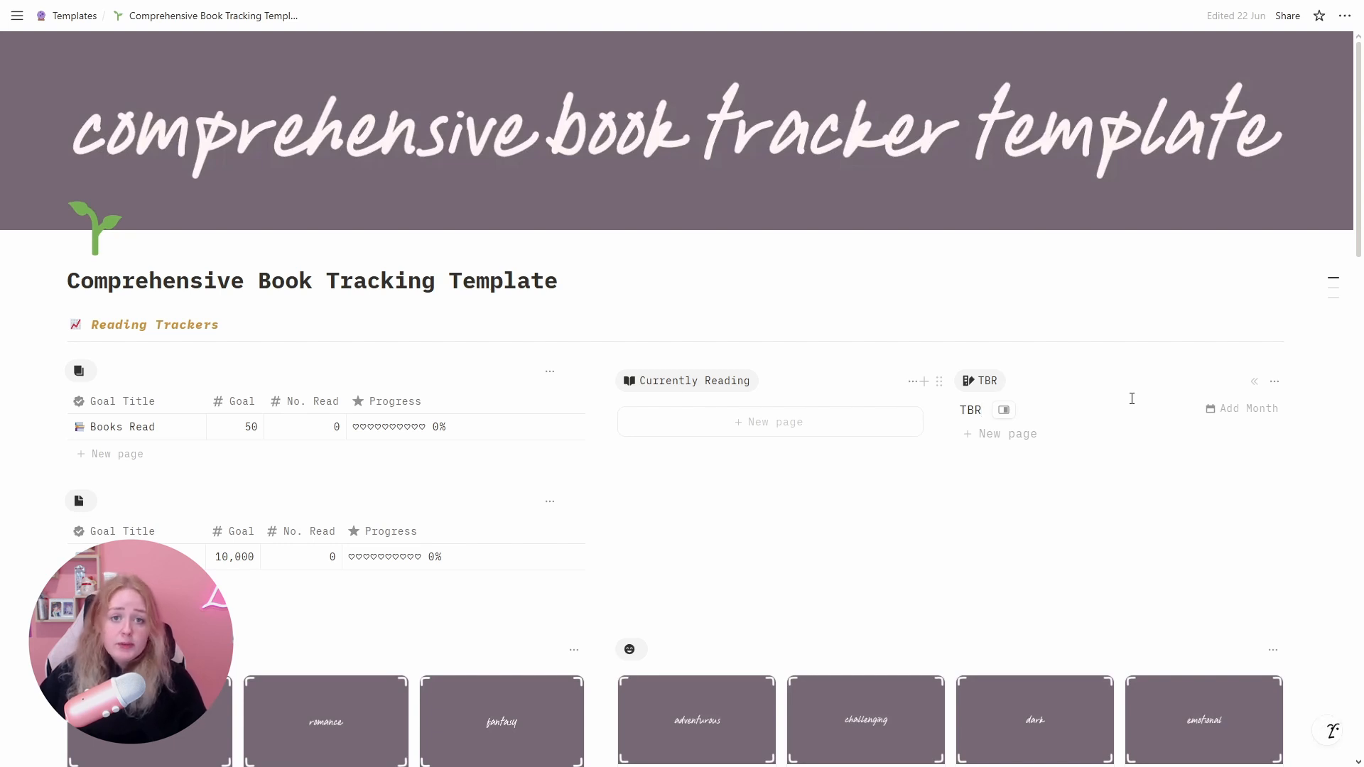
pyautogui.click(1055, 332)
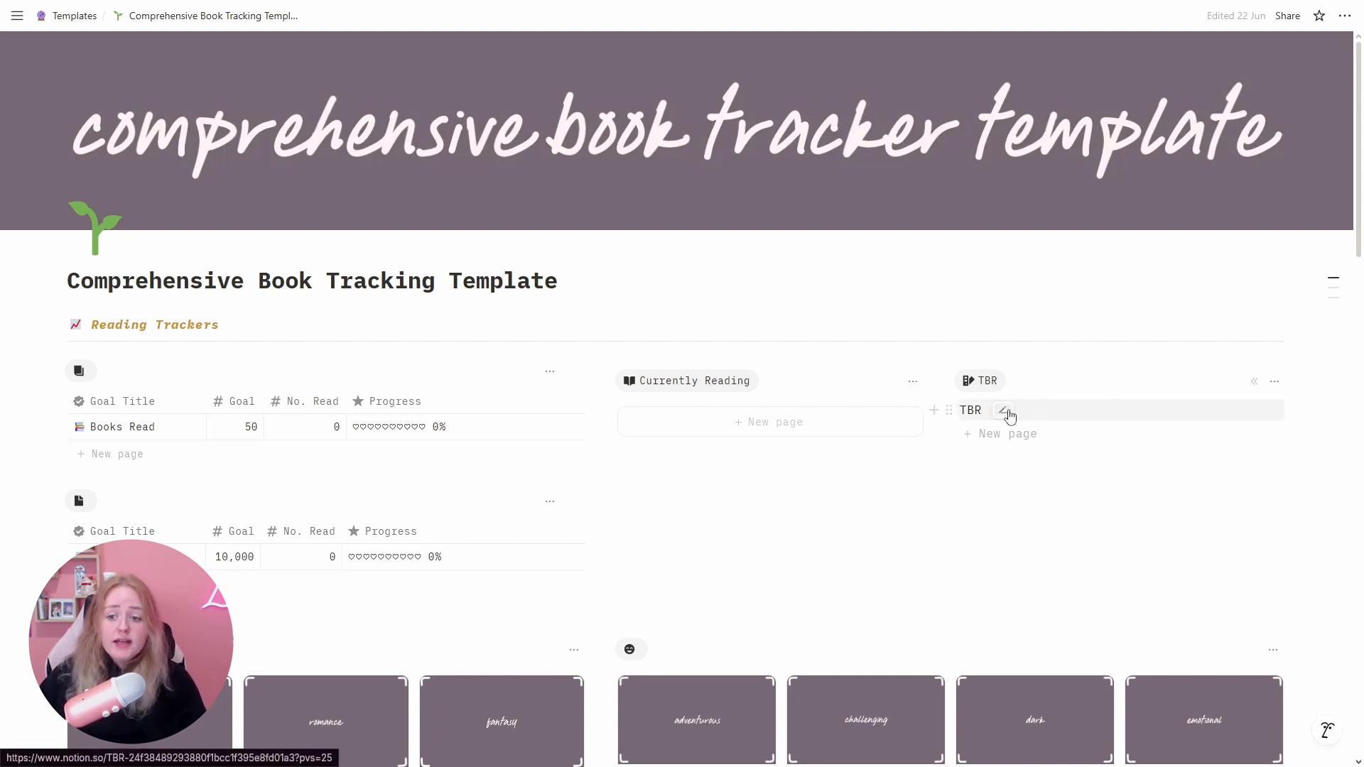
pyautogui.click(1004, 412)
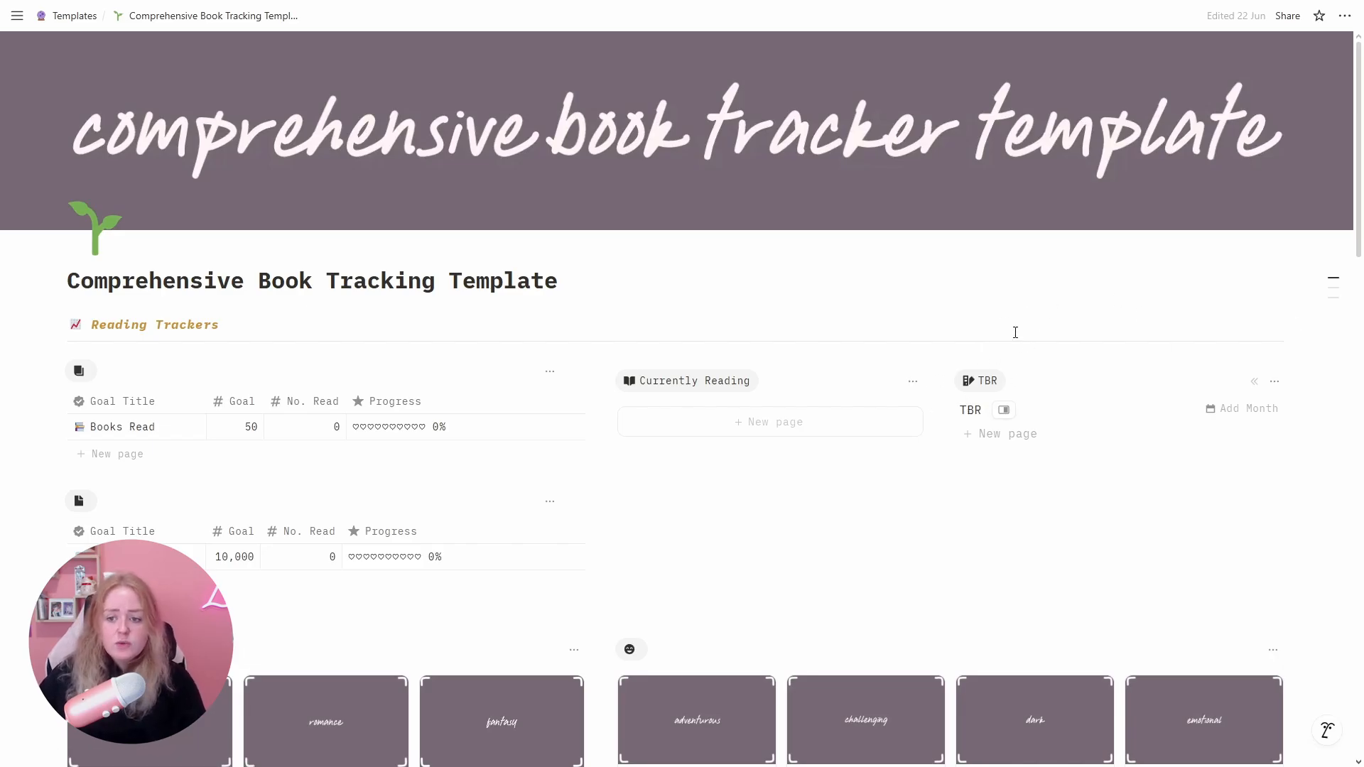
pyautogui.click(1002, 412)
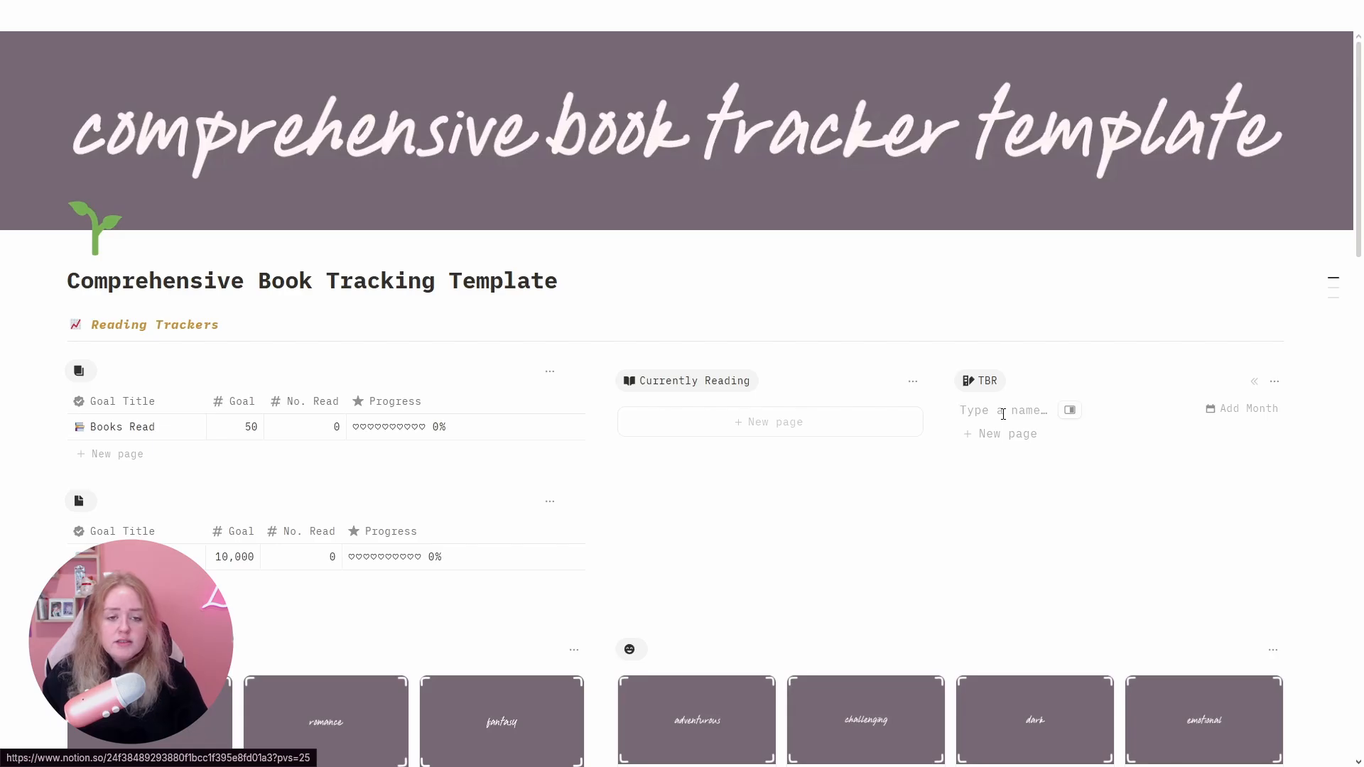
pyautogui.write('Twilight')
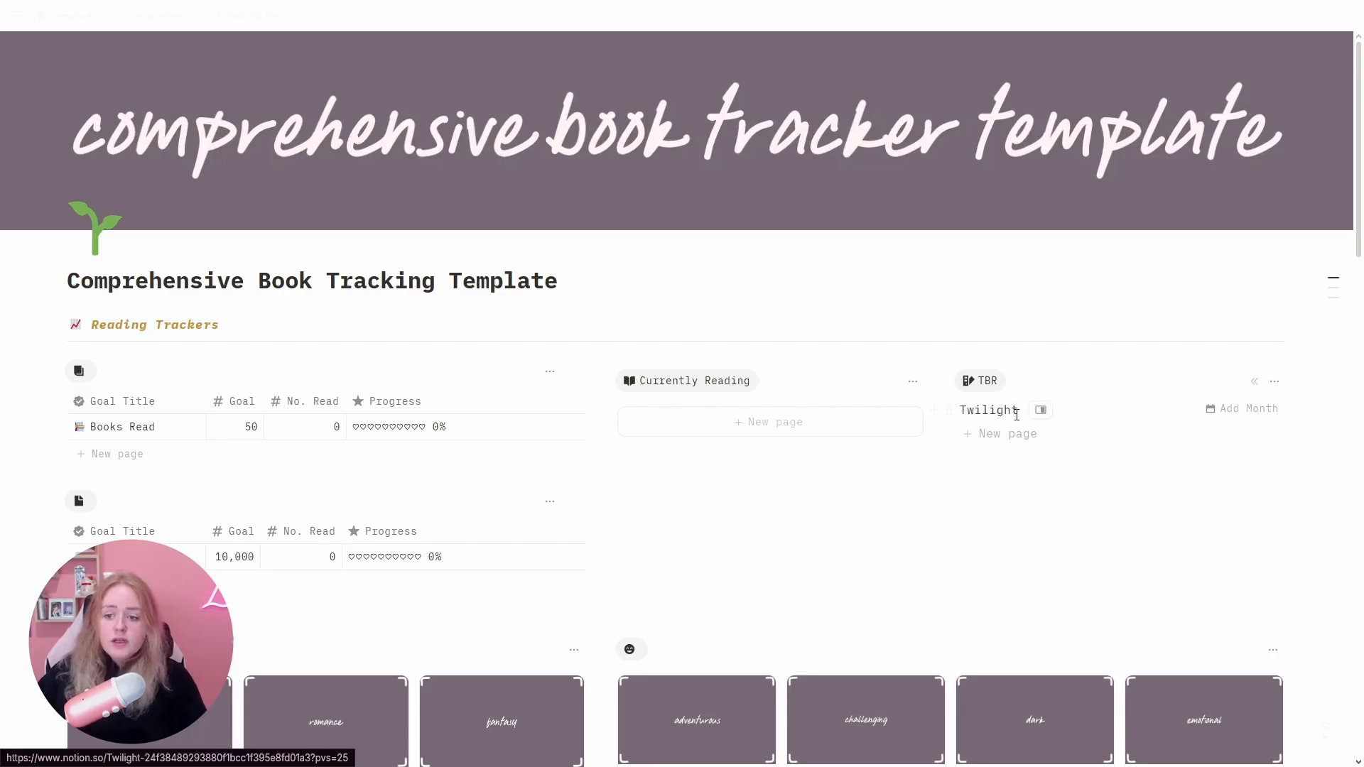
# - Link the Twilight entry to the August page as its month
pyautogui.click(1230, 408)
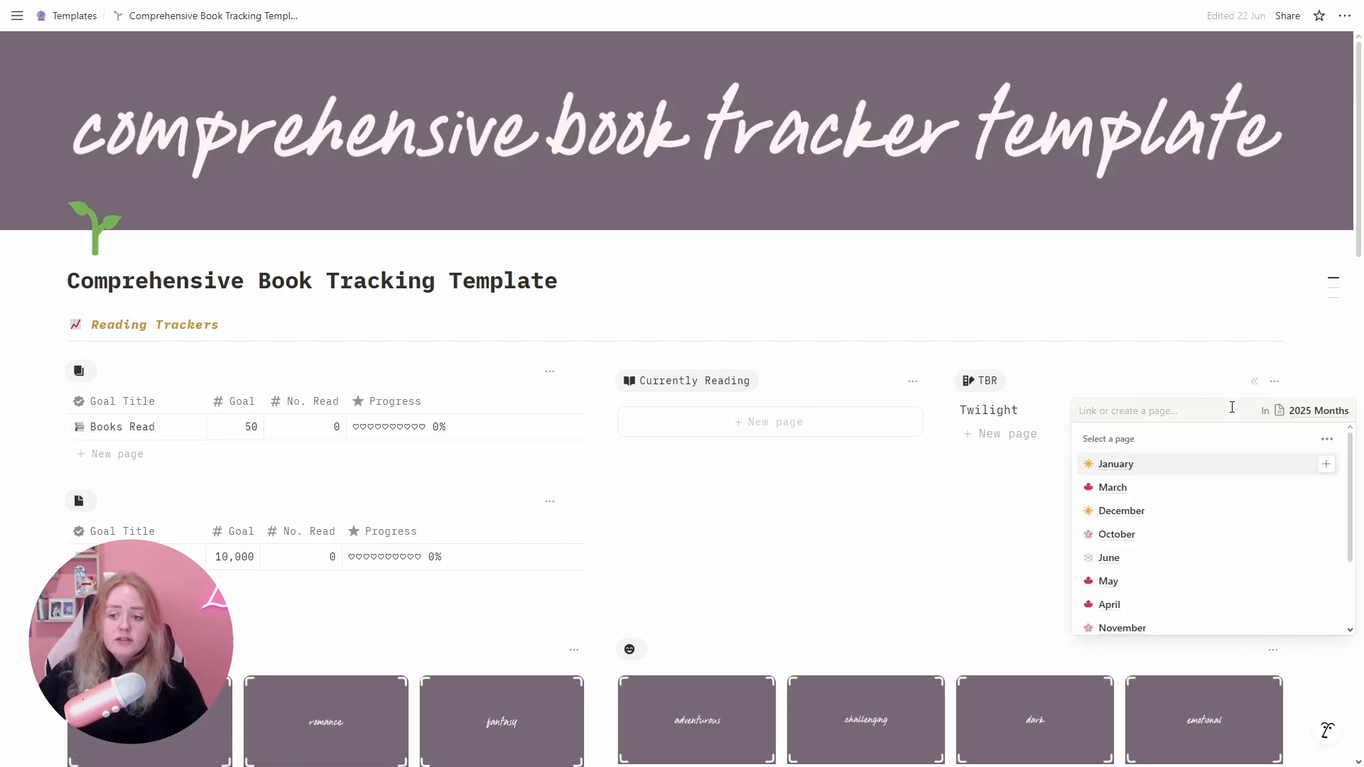
pyautogui.scroll(-2, 1150, 561)
pyautogui.click(1129, 598)
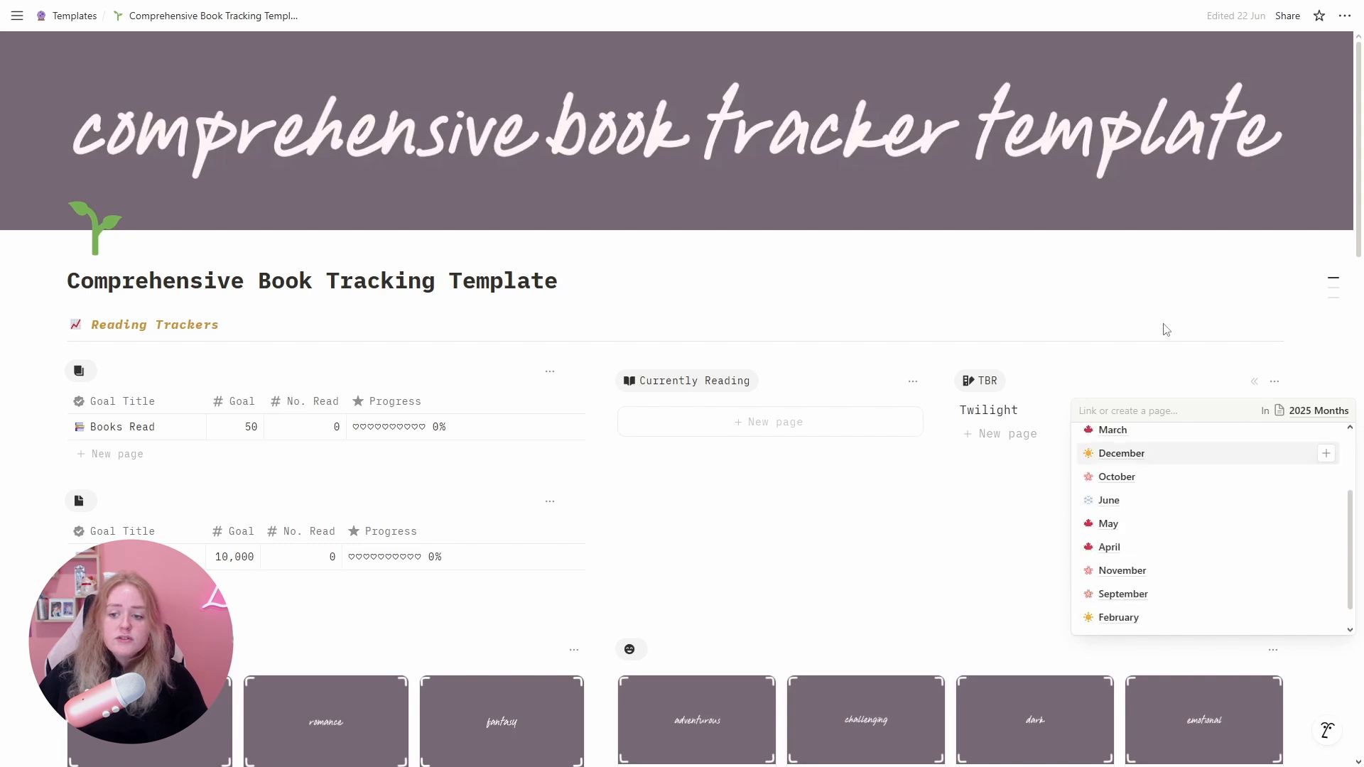
pyautogui.click(1091, 333)
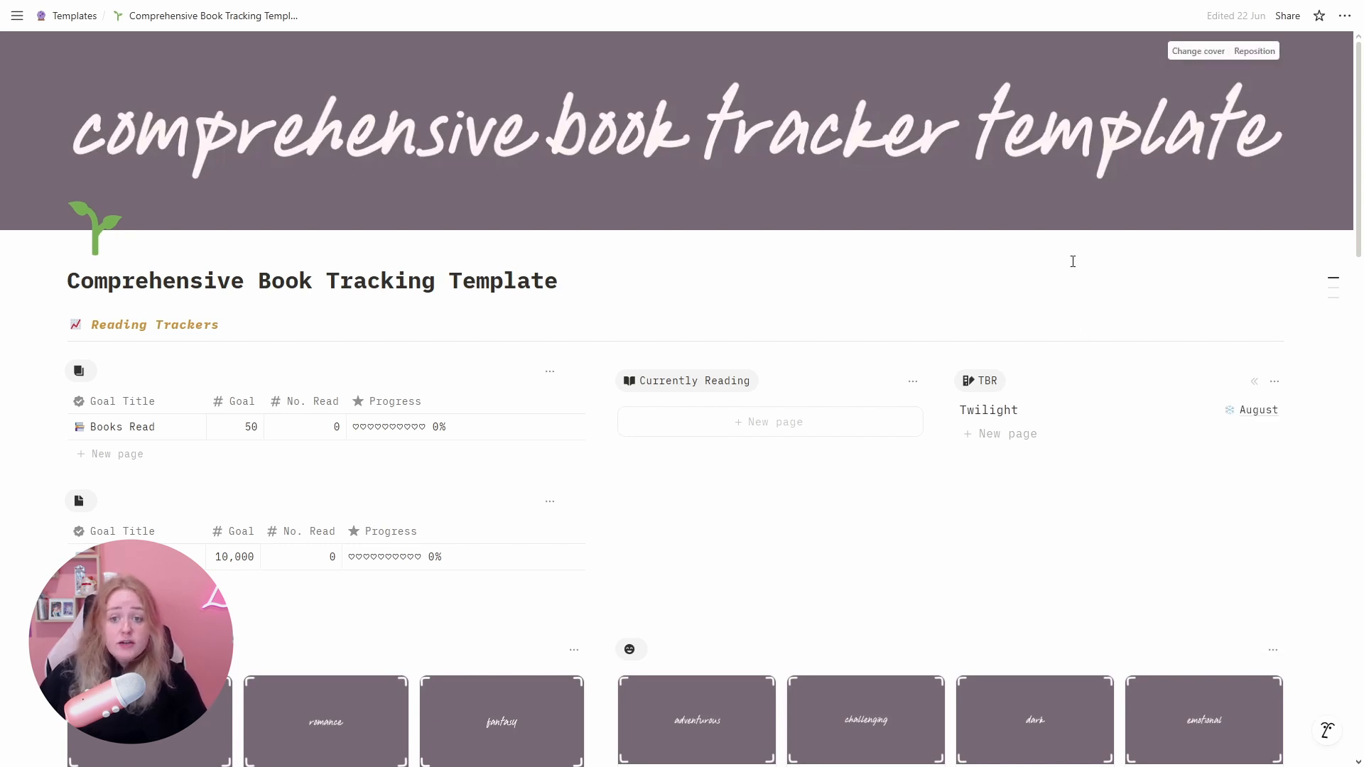
# - Open the Twilight entry with all its properties shown, set its Read Status to Currently Reading, and close it
pyautogui.click(1041, 410)
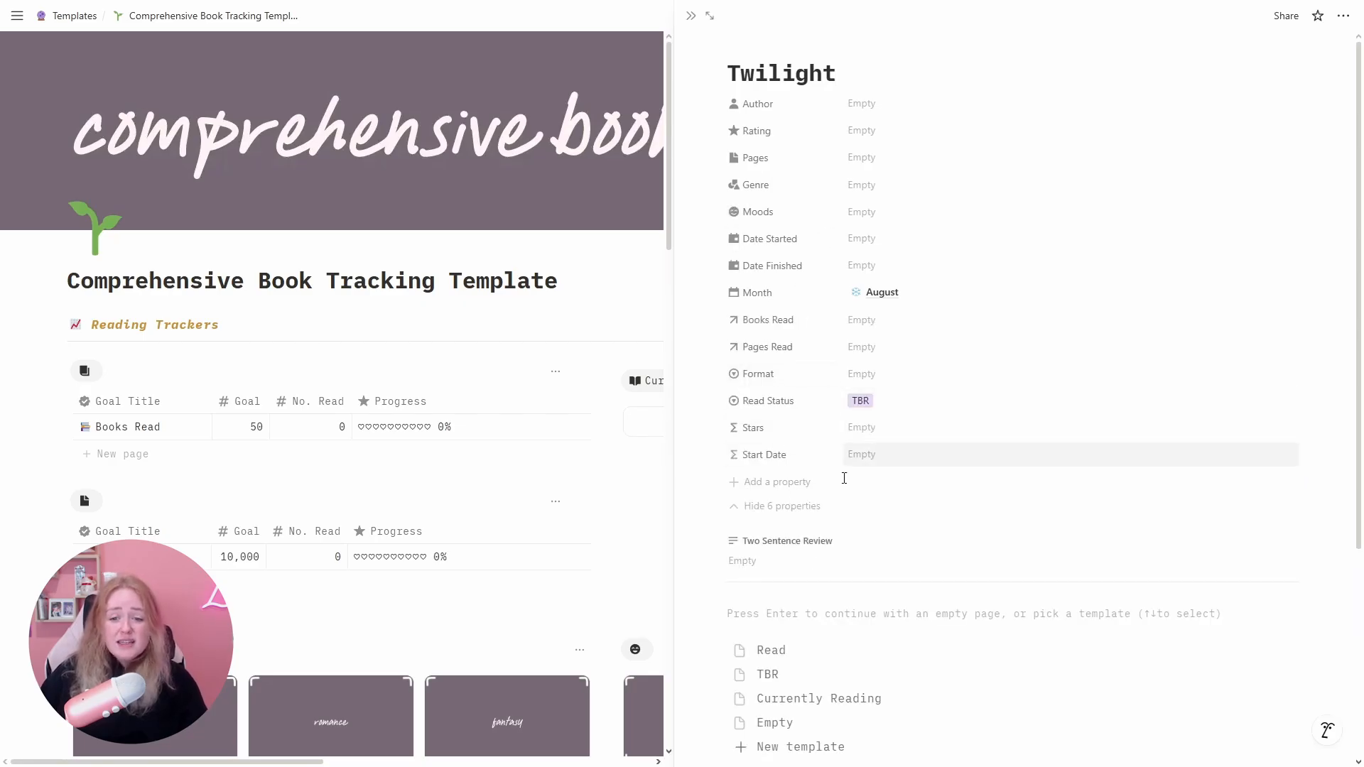
pyautogui.click(781, 506)
pyautogui.click(772, 321)
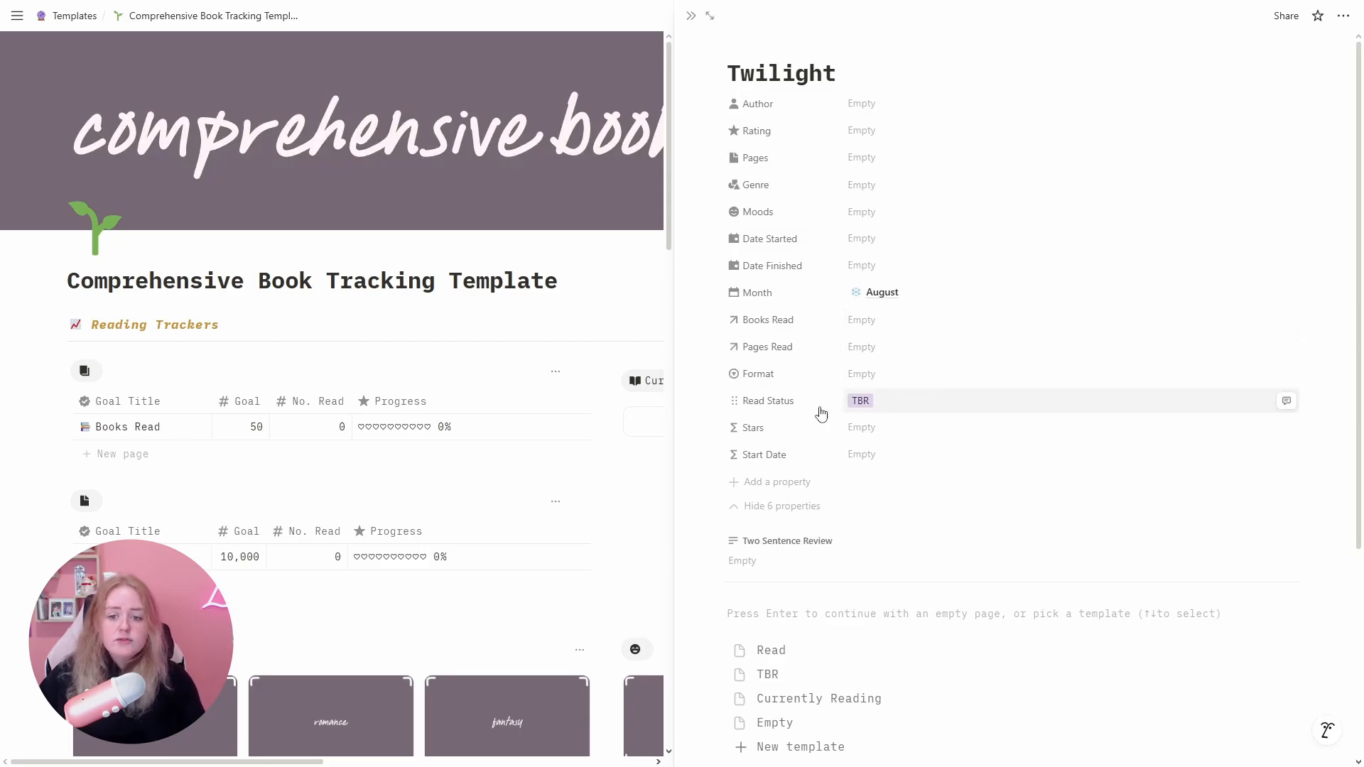
pyautogui.click(893, 409)
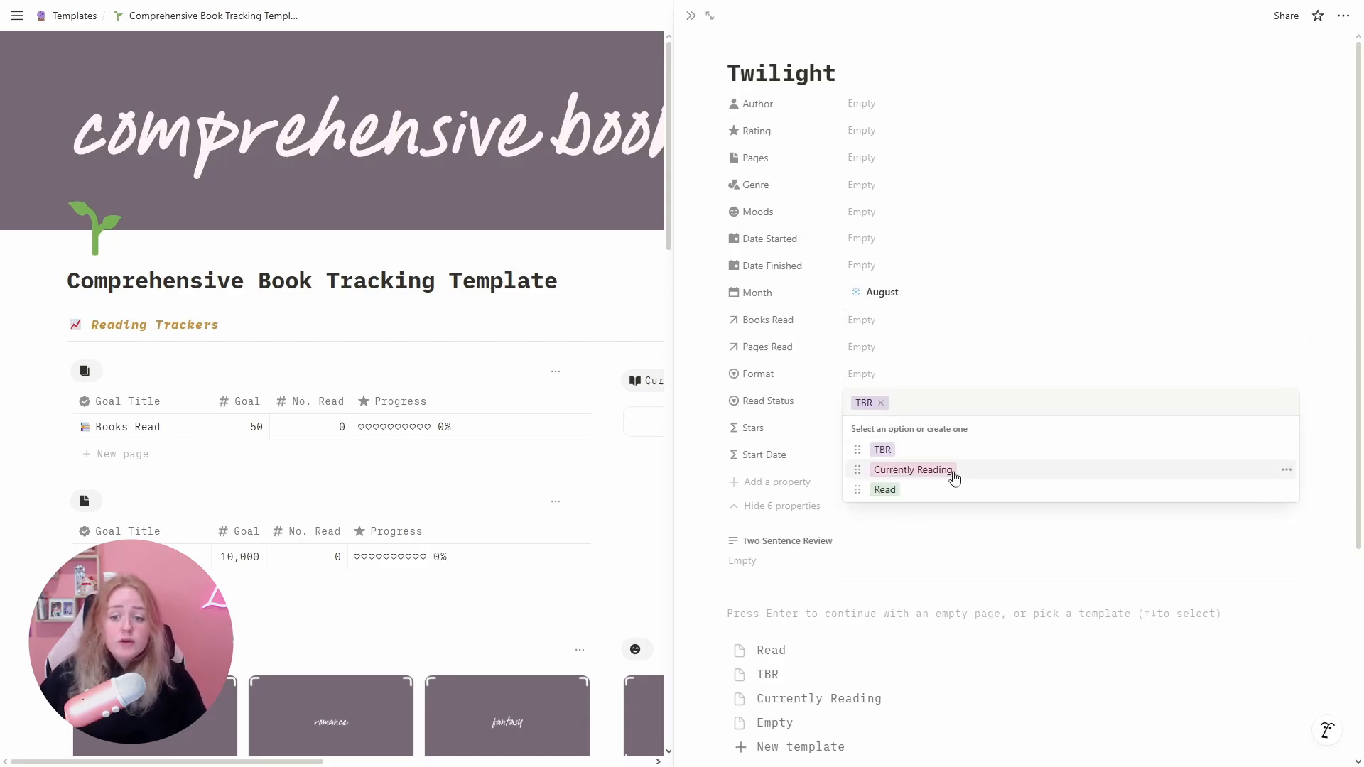
pyautogui.click(947, 475)
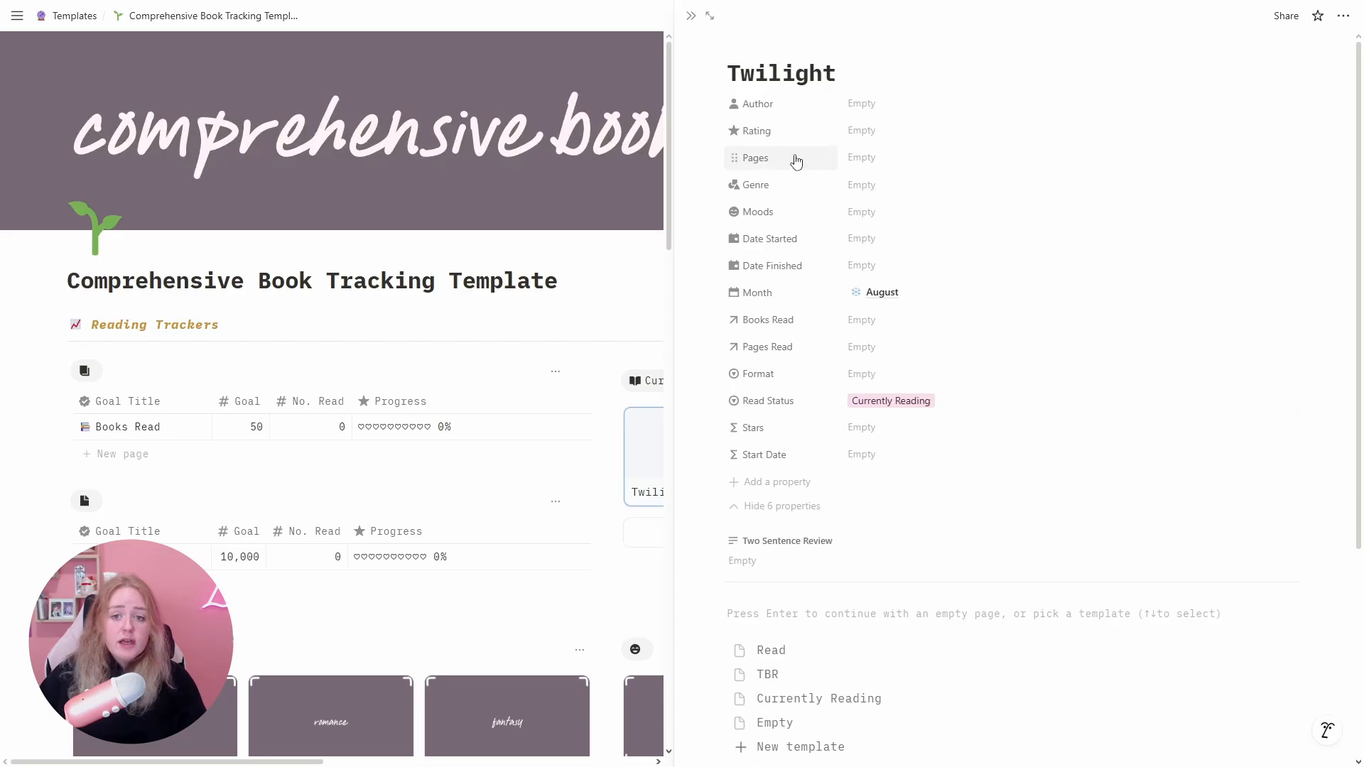
pyautogui.click(691, 16)
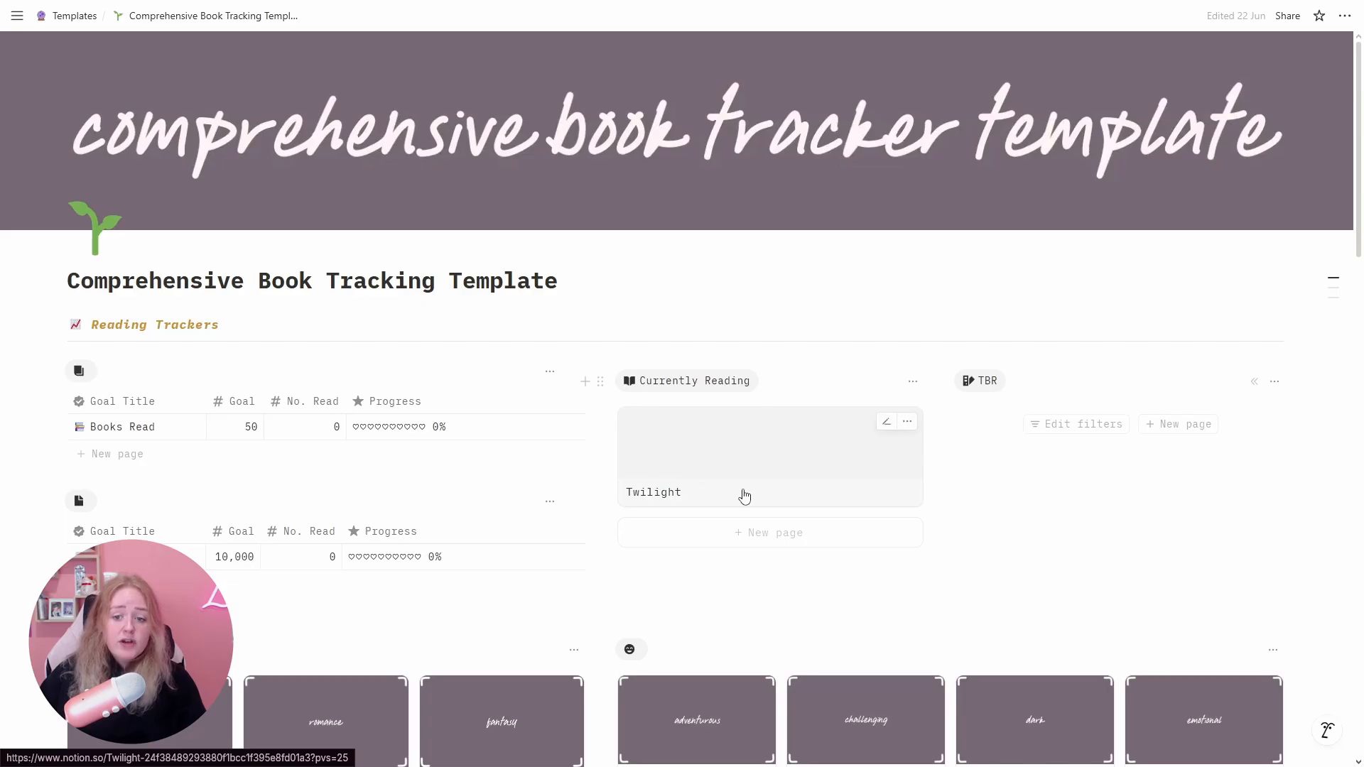
# - Set Twilight's Date Started to 11/08/2025 from its Currently Reading card, and close the entry
pyautogui.click(744, 496)
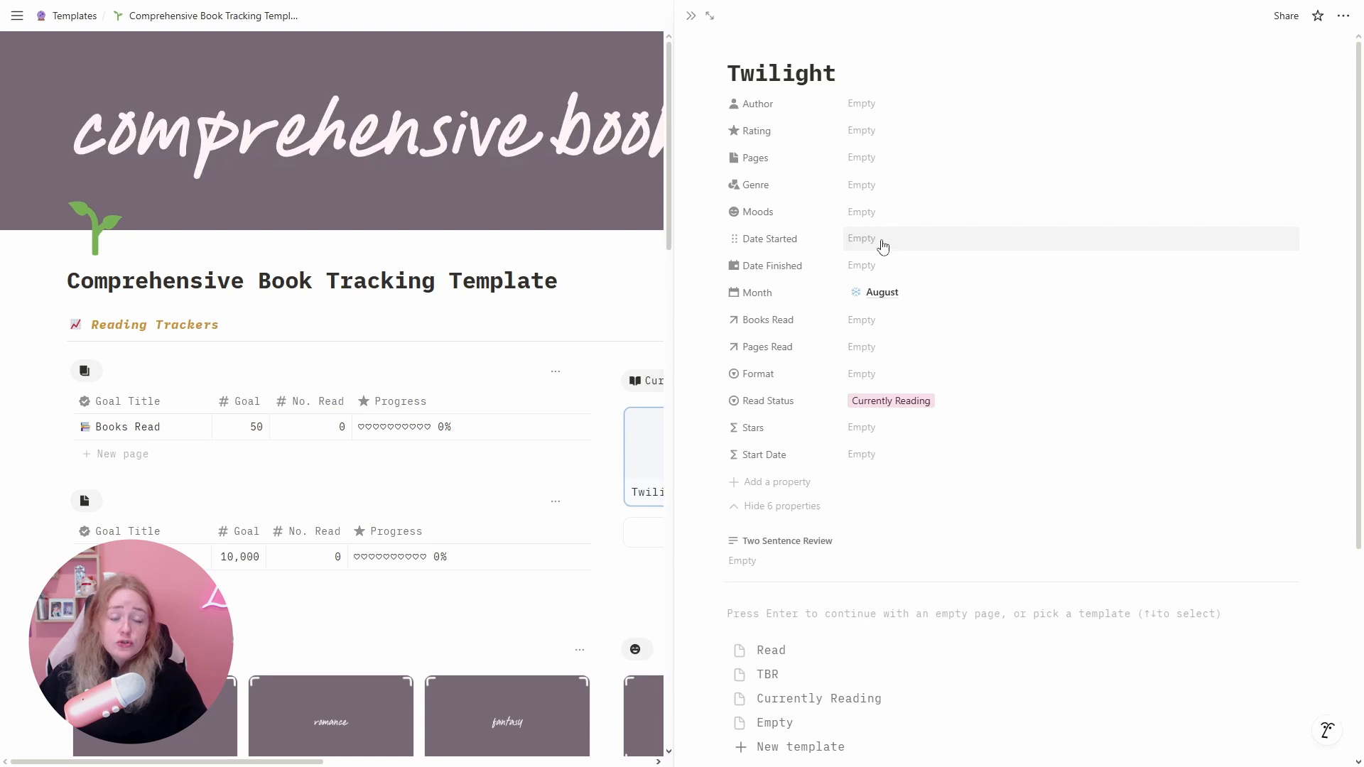
pyautogui.click(882, 244)
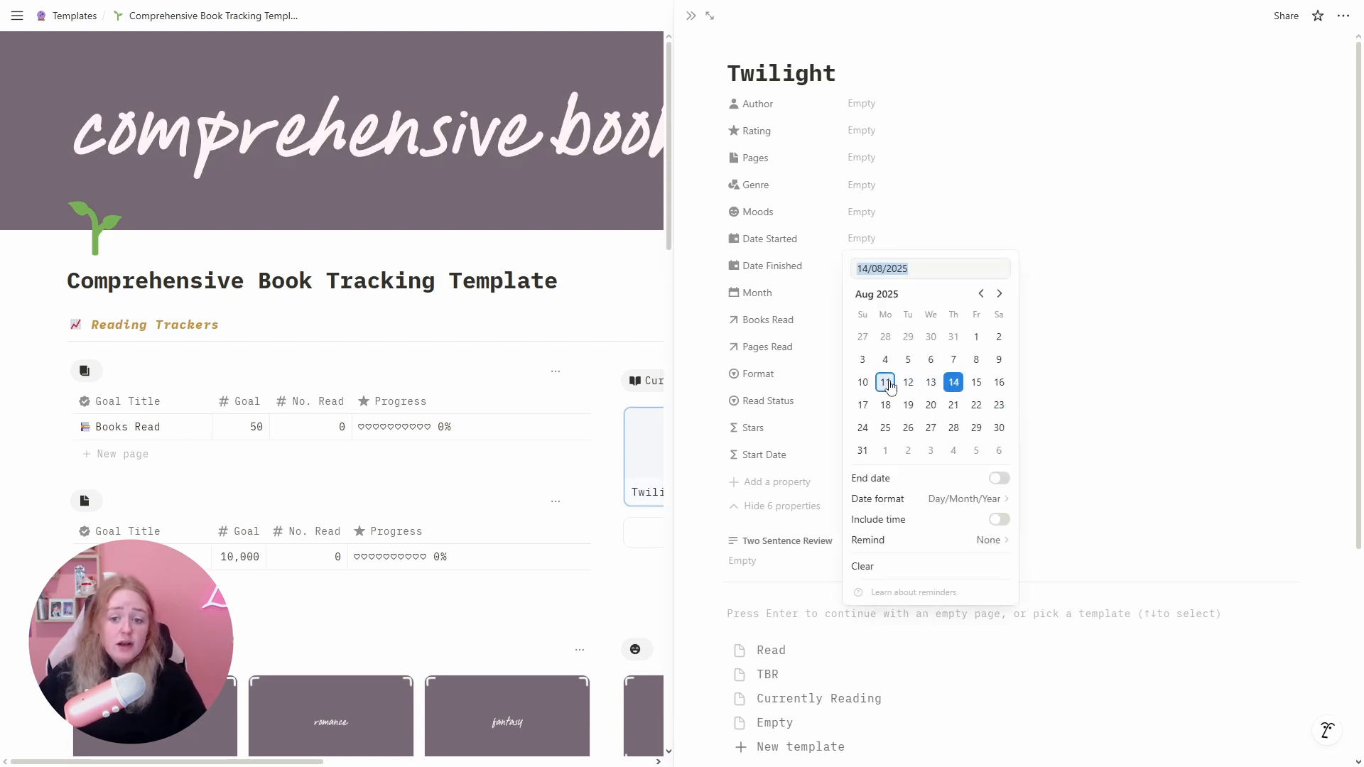
pyautogui.click(885, 382)
pyautogui.click(936, 240)
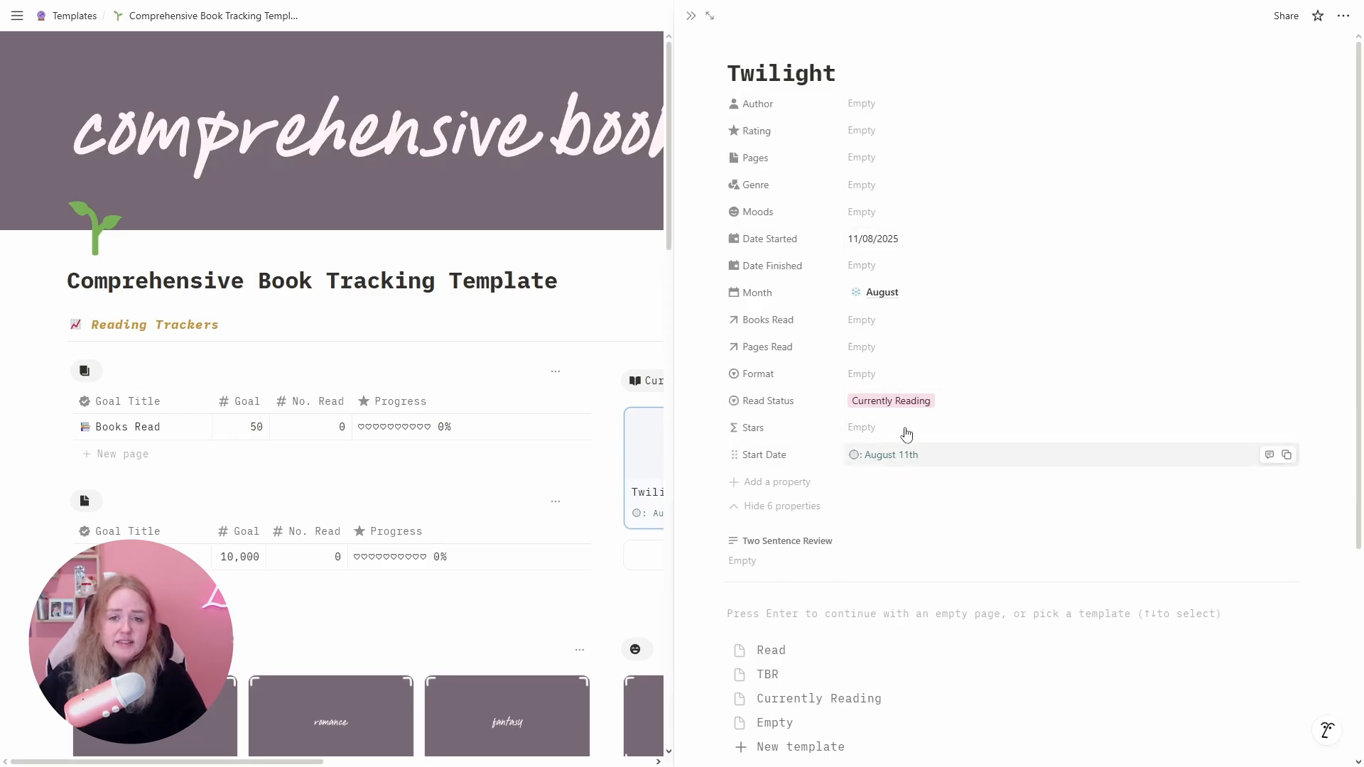
pyautogui.click(691, 15)
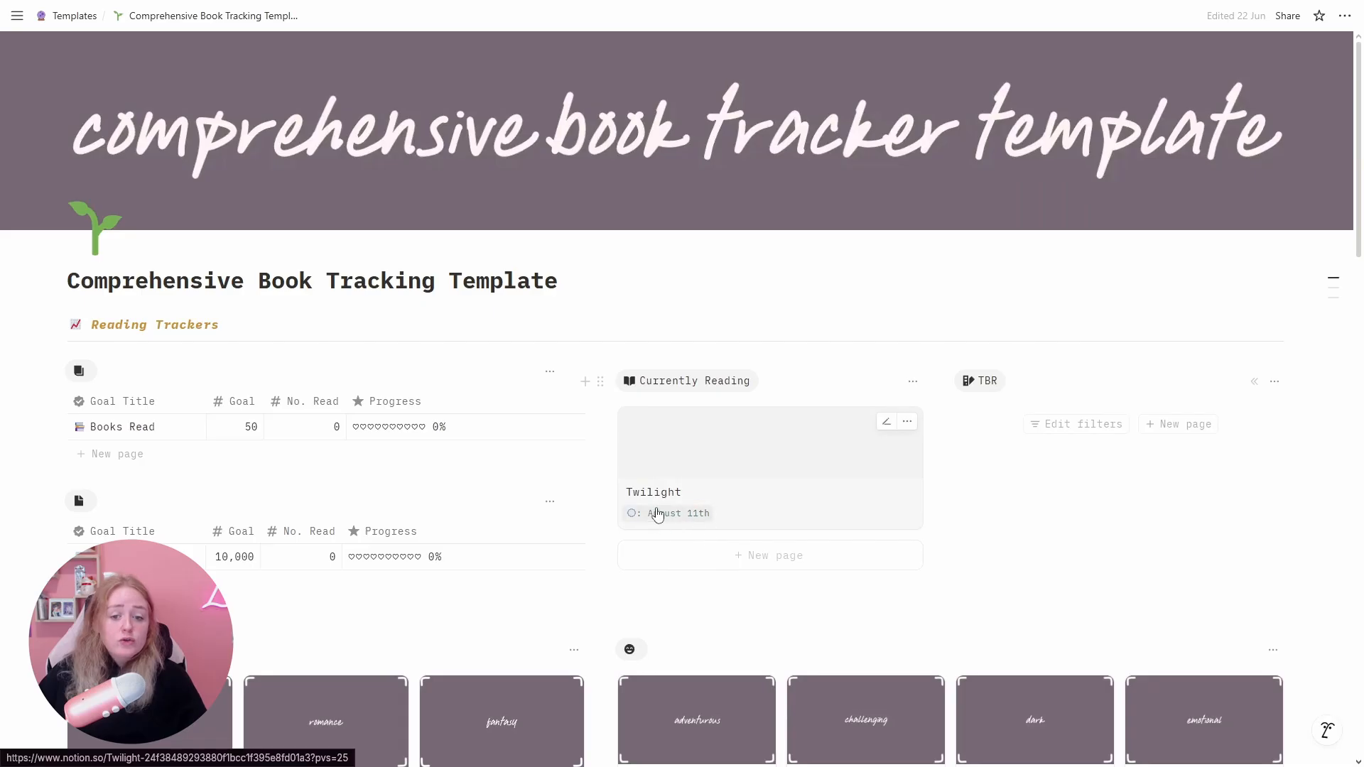
# - Reopen the Twilight entry, give it a cover, and copy the image address of the Goodreads book cover in Google Images
pyautogui.click(818, 507)
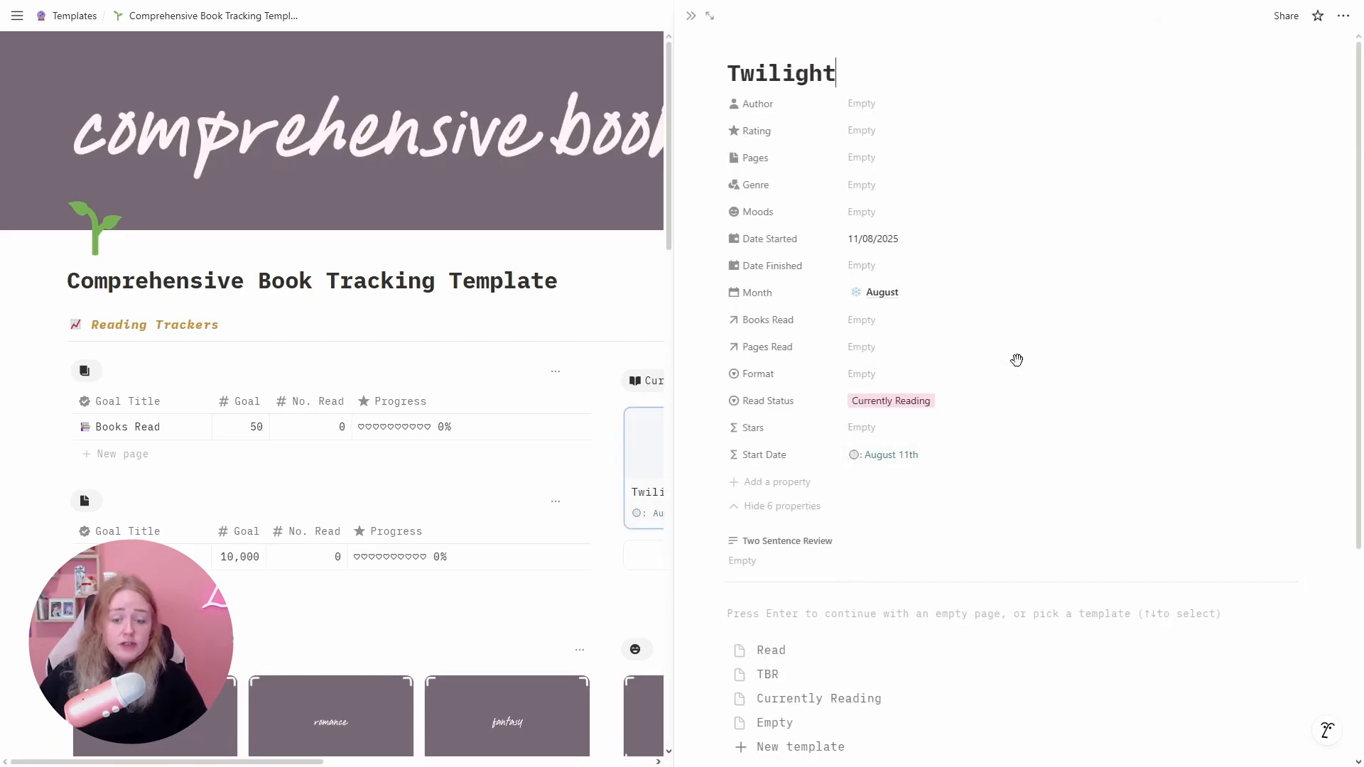
pyautogui.press('Return')
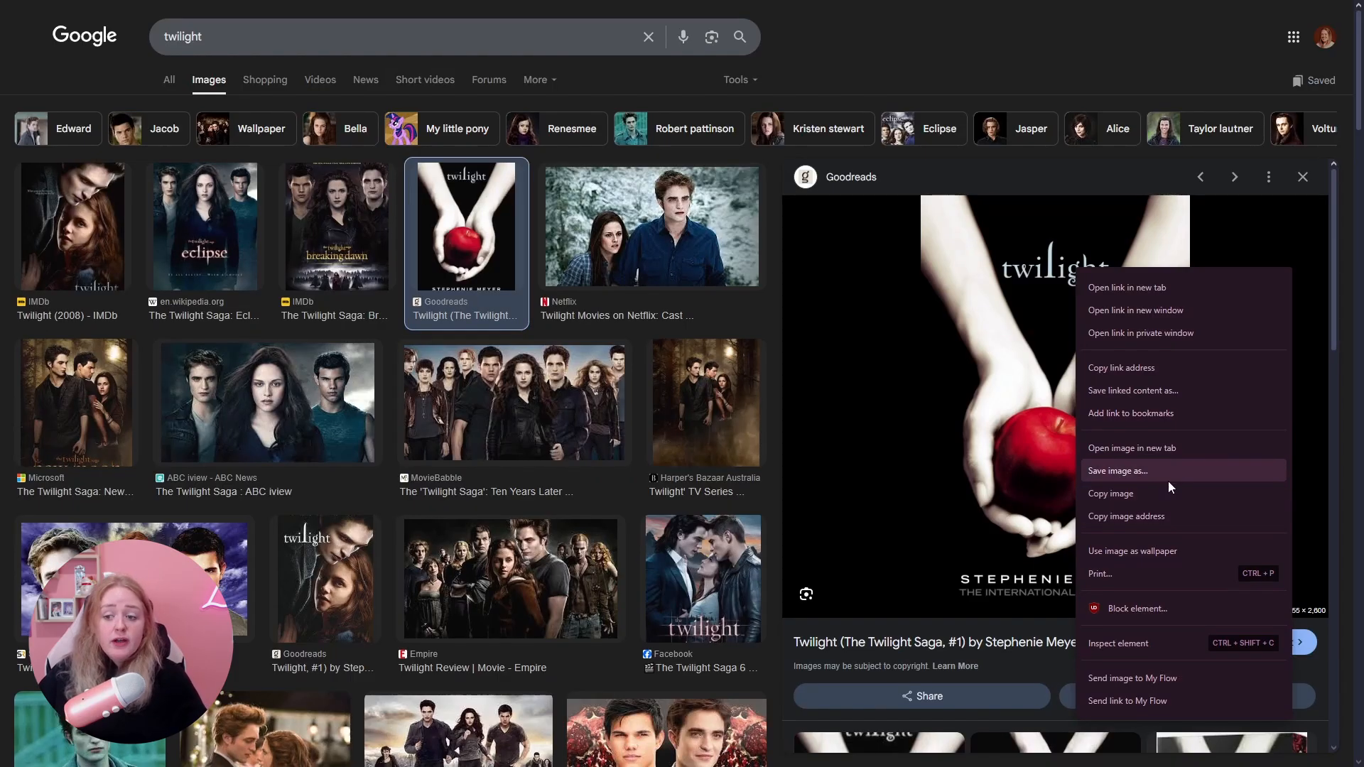
pyautogui.click(1138, 515)
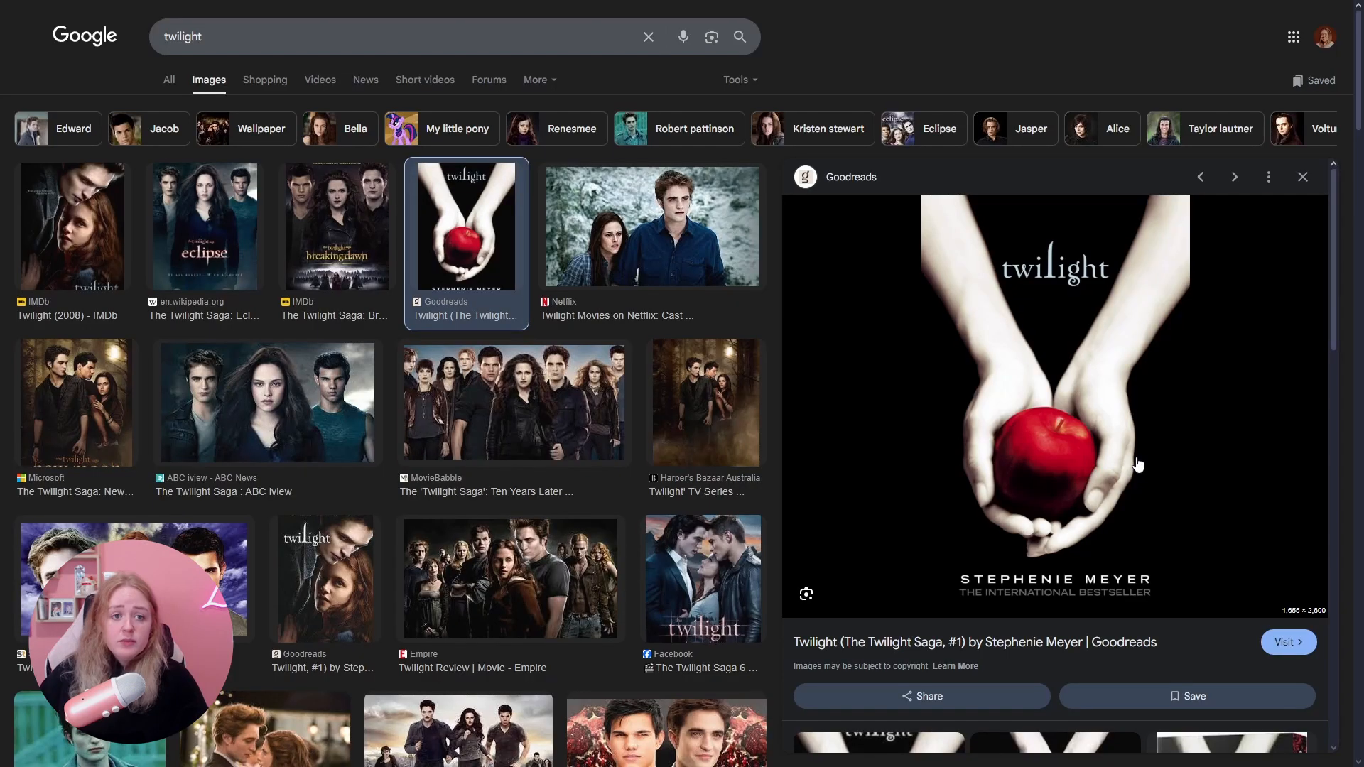
# - Switch back to Notion, replace Twilight's page cover with the copied image link, and close the entry
pyautogui.hotkey('alt', 'Tab')
pyautogui.click(1212, 52)
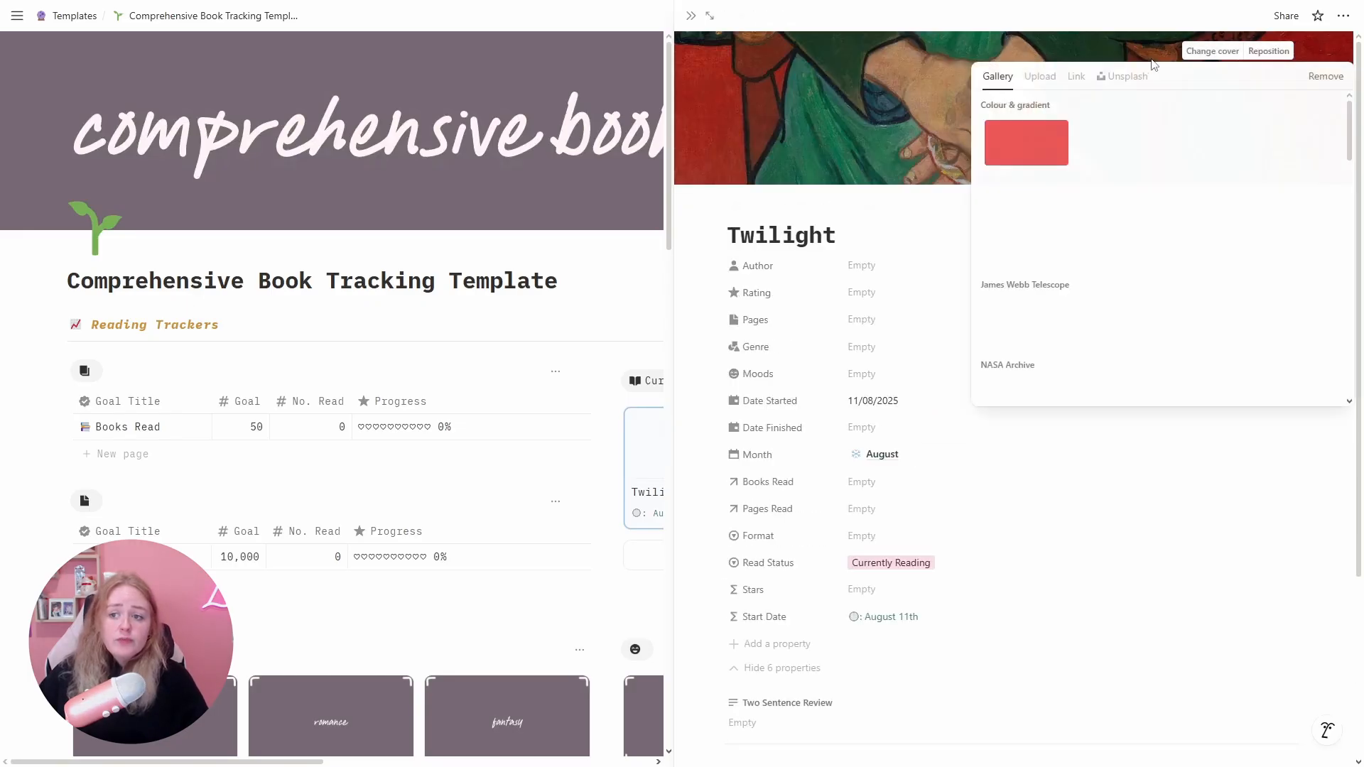
pyautogui.click(1076, 76)
pyautogui.hotkey('ctrl', 'v')
pyautogui.click(1091, 142)
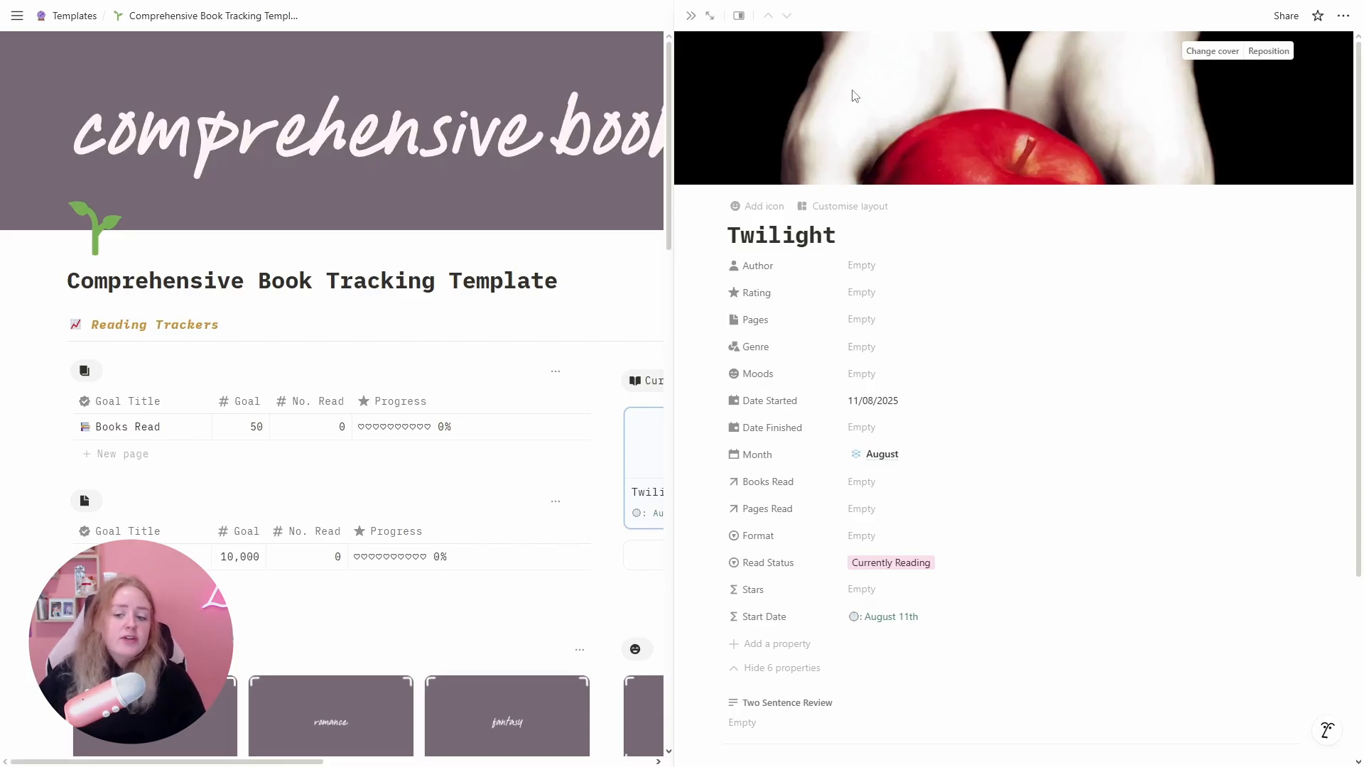
pyautogui.click(690, 16)
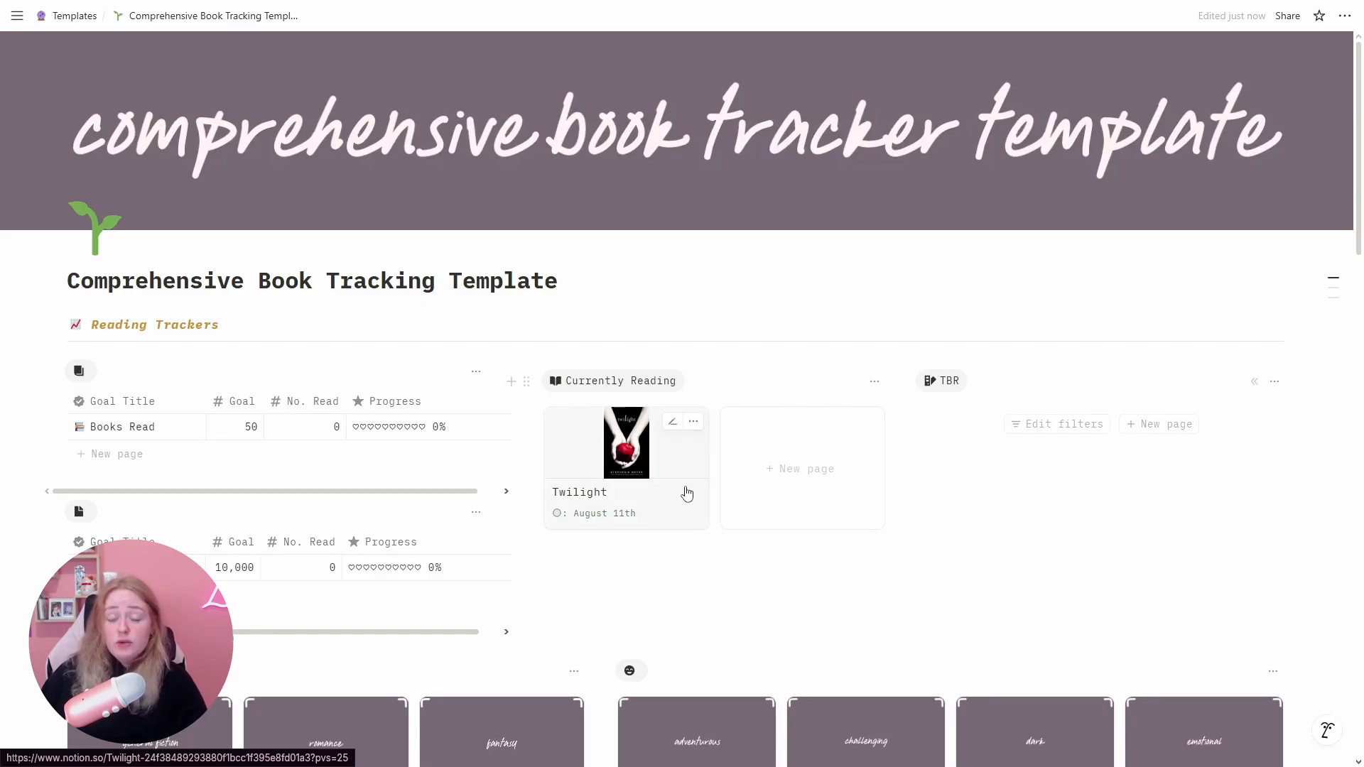
# - Open the Twilight entry and fill in Stephanie Meyer as its author, correcting the surname's spelling
pyautogui.click(637, 500)
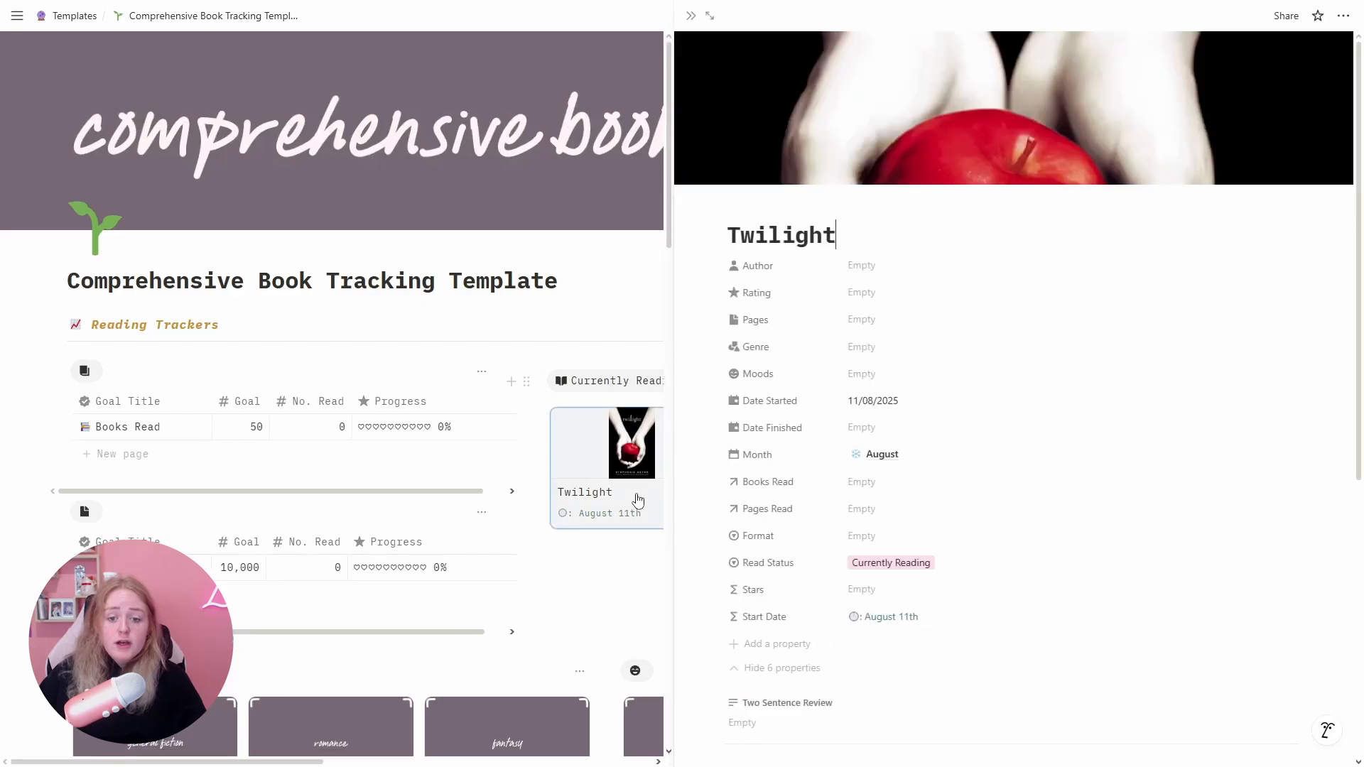
pyautogui.click(903, 265)
pyautogui.write('Step')
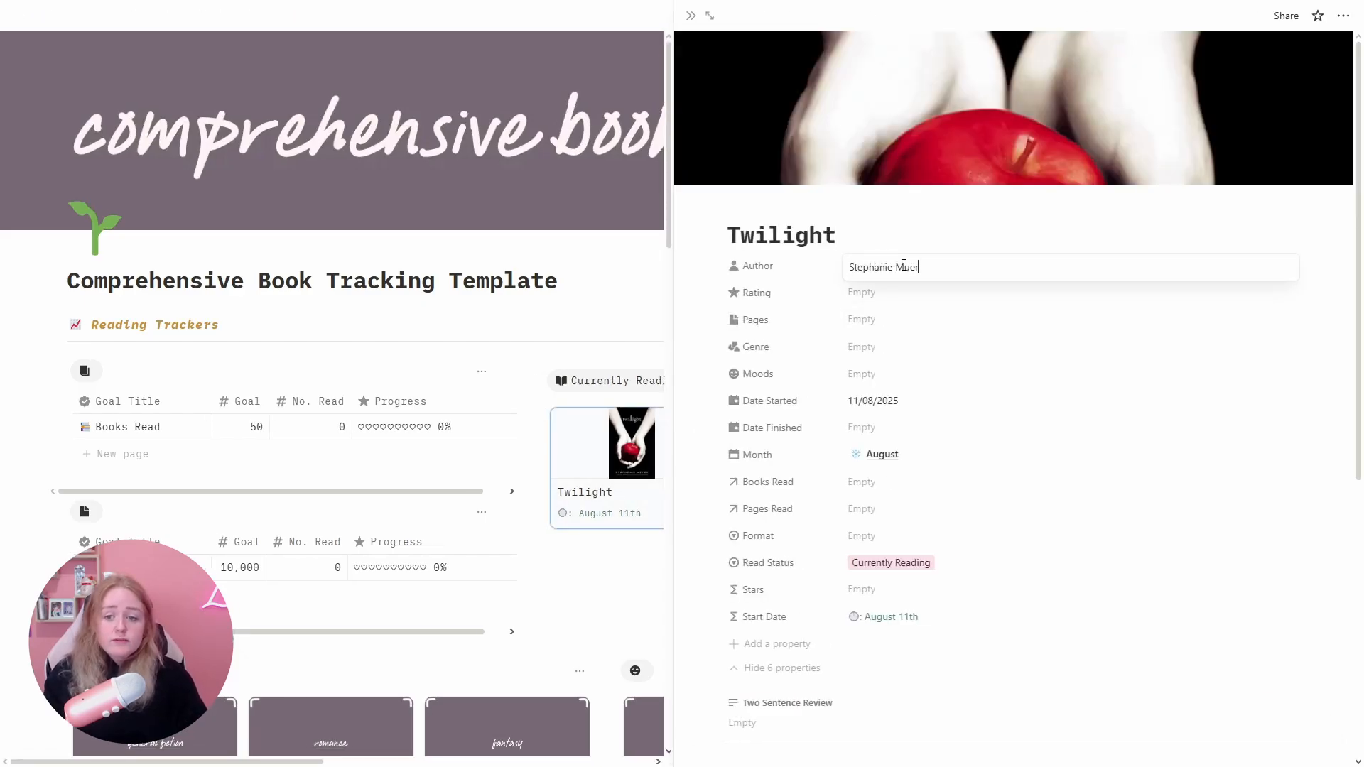
pyautogui.write('hanie Myher')
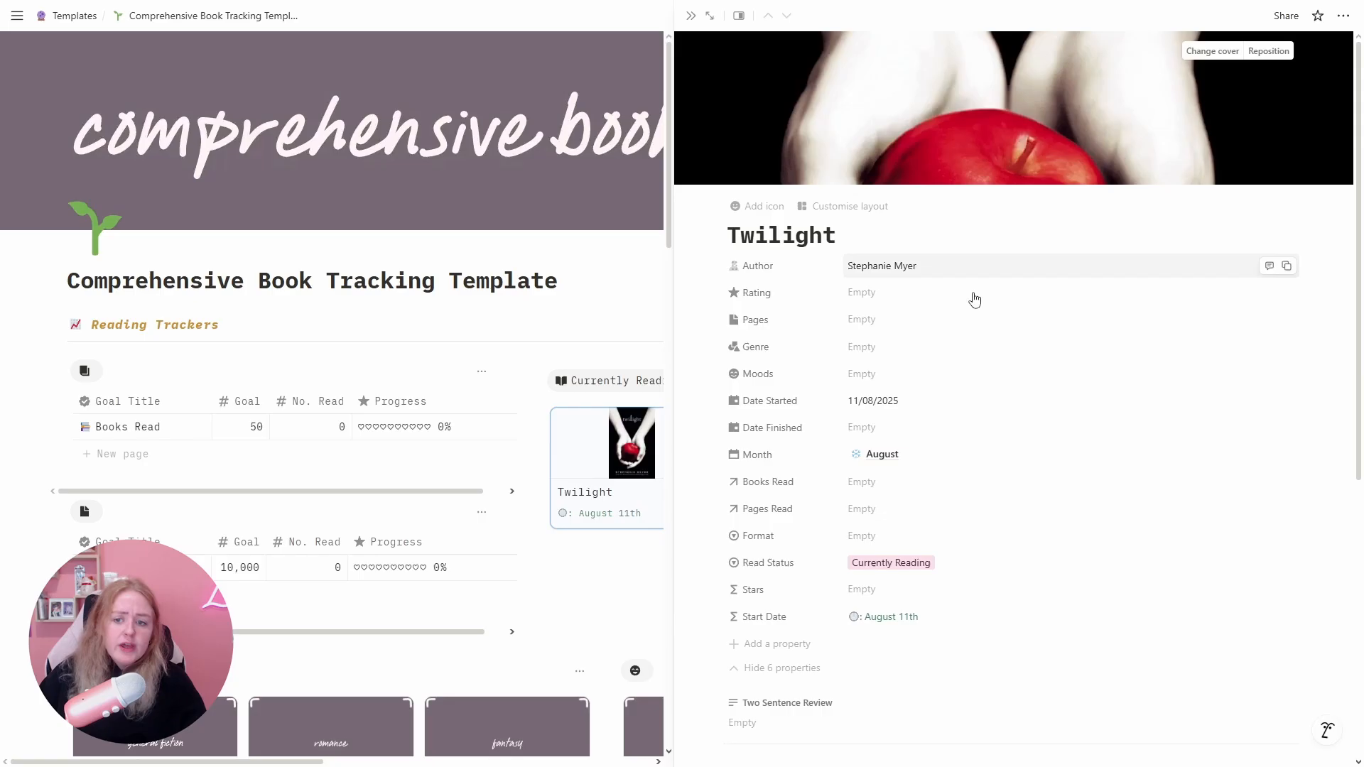
pyautogui.click(914, 270)
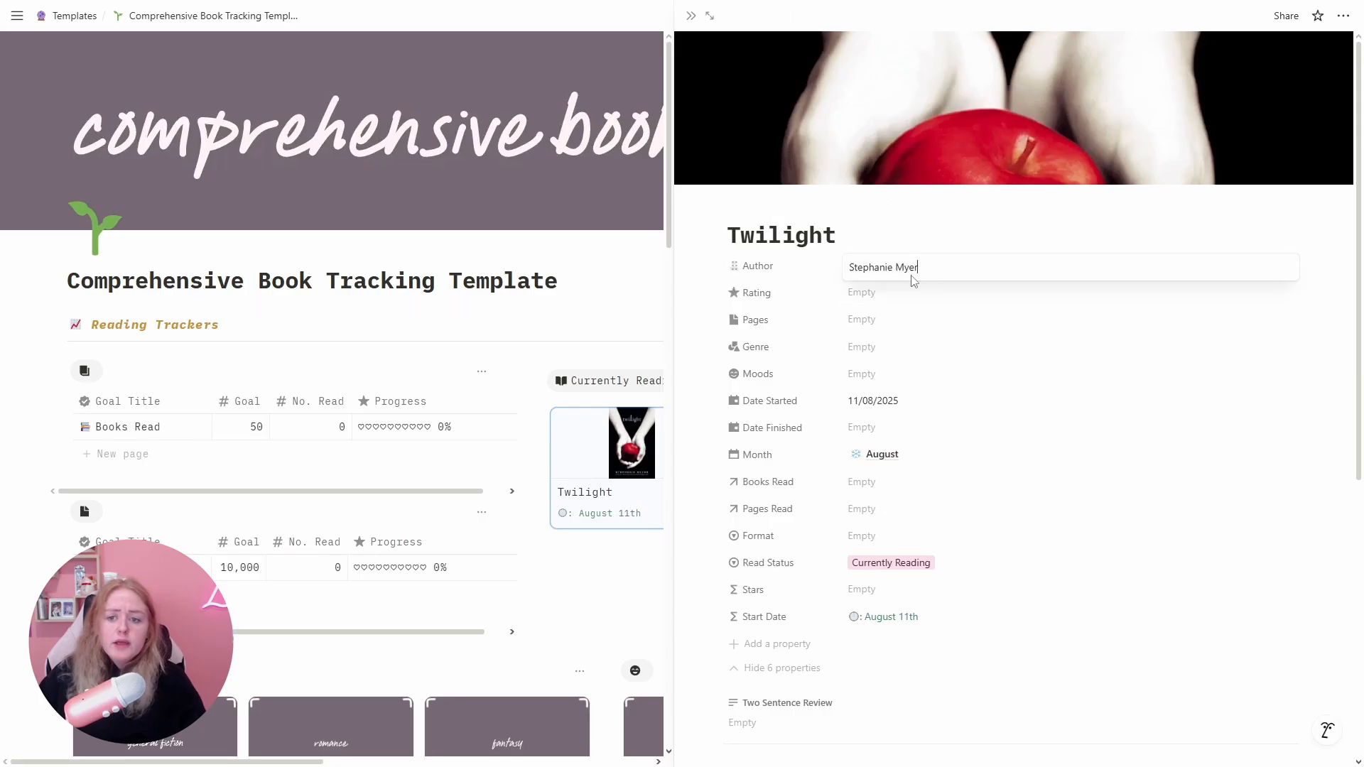
pyautogui.click(905, 269)
pyautogui.write('e')
# - Set Twilight's page count to 500
pyautogui.click(905, 326)
pyautogui.click(905, 324)
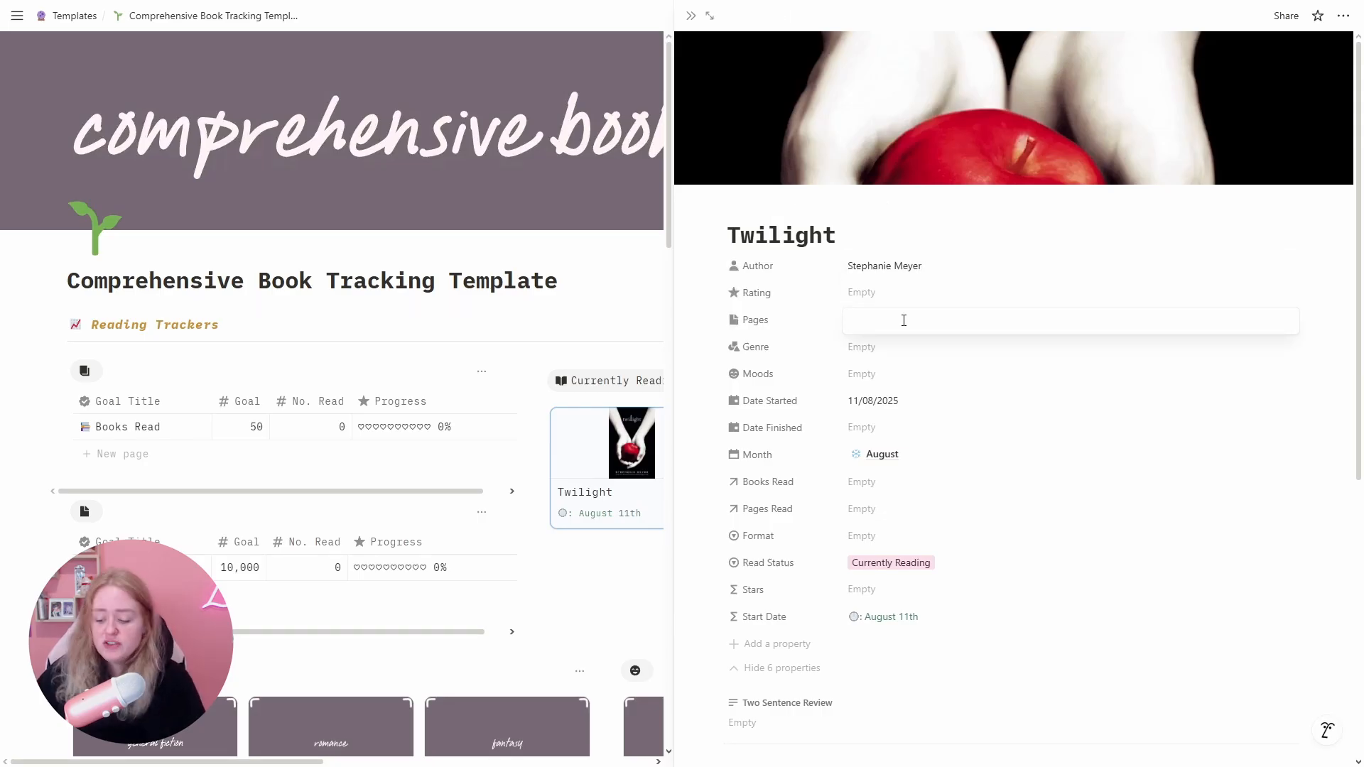
pyautogui.write('500')
pyautogui.press('Return')
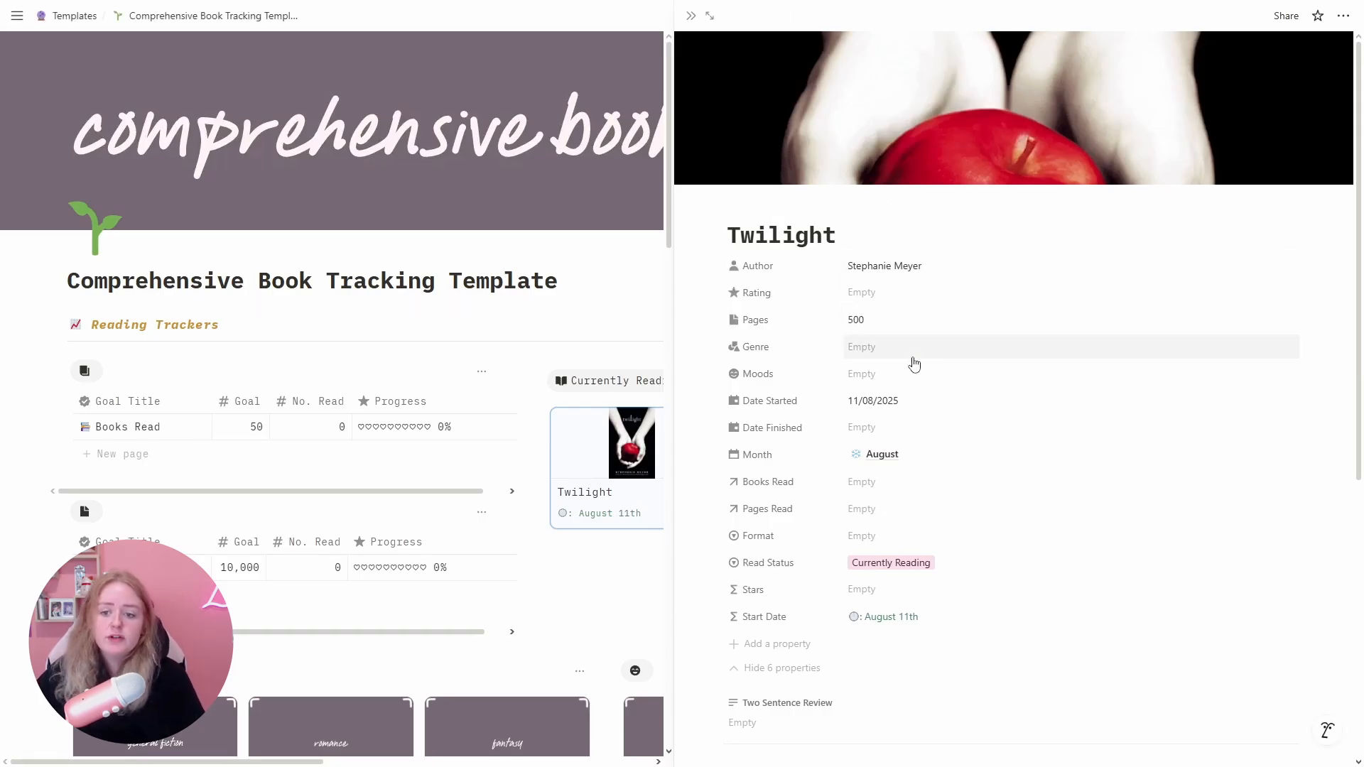
# - Assign the genres Fantasy and Romance to the Twilight entry
pyautogui.click(914, 360)
pyautogui.click(894, 399)
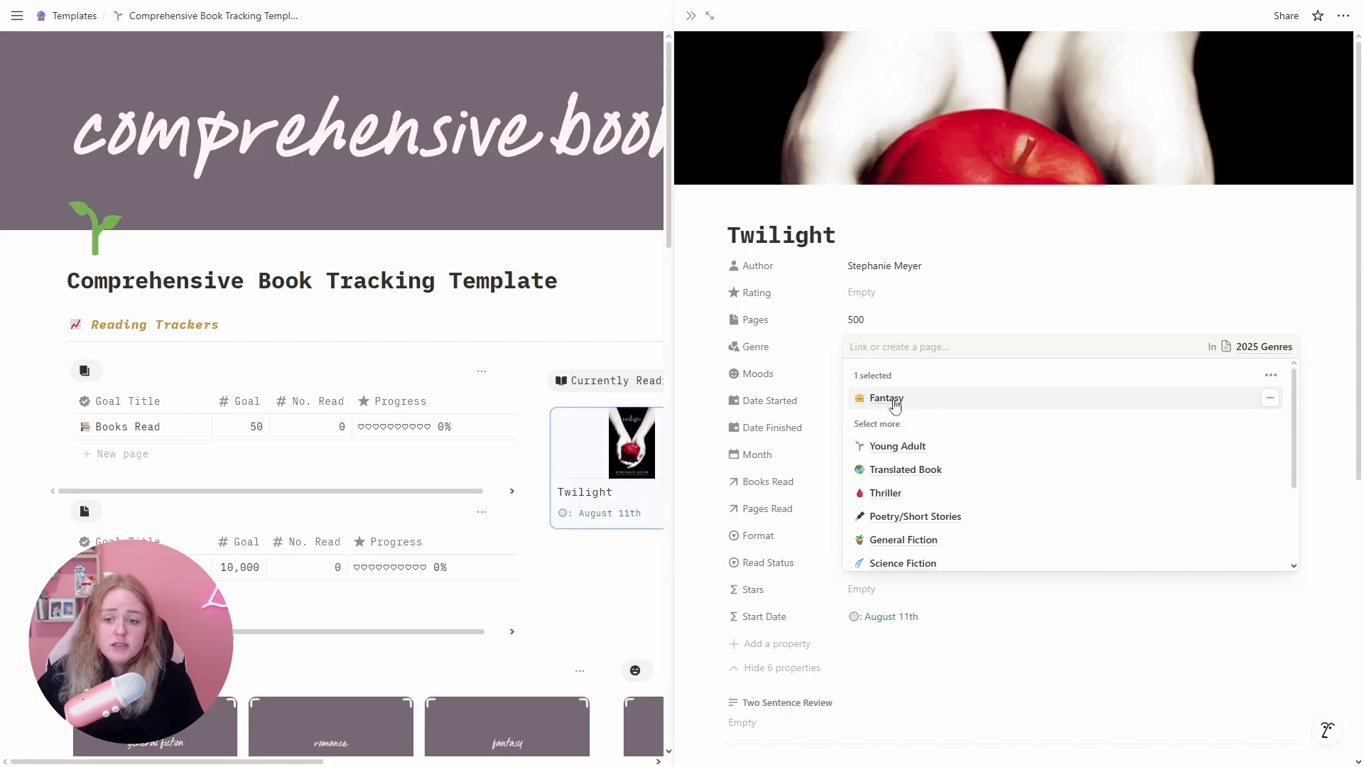
pyautogui.scroll(-3, 941, 455)
pyautogui.click(914, 493)
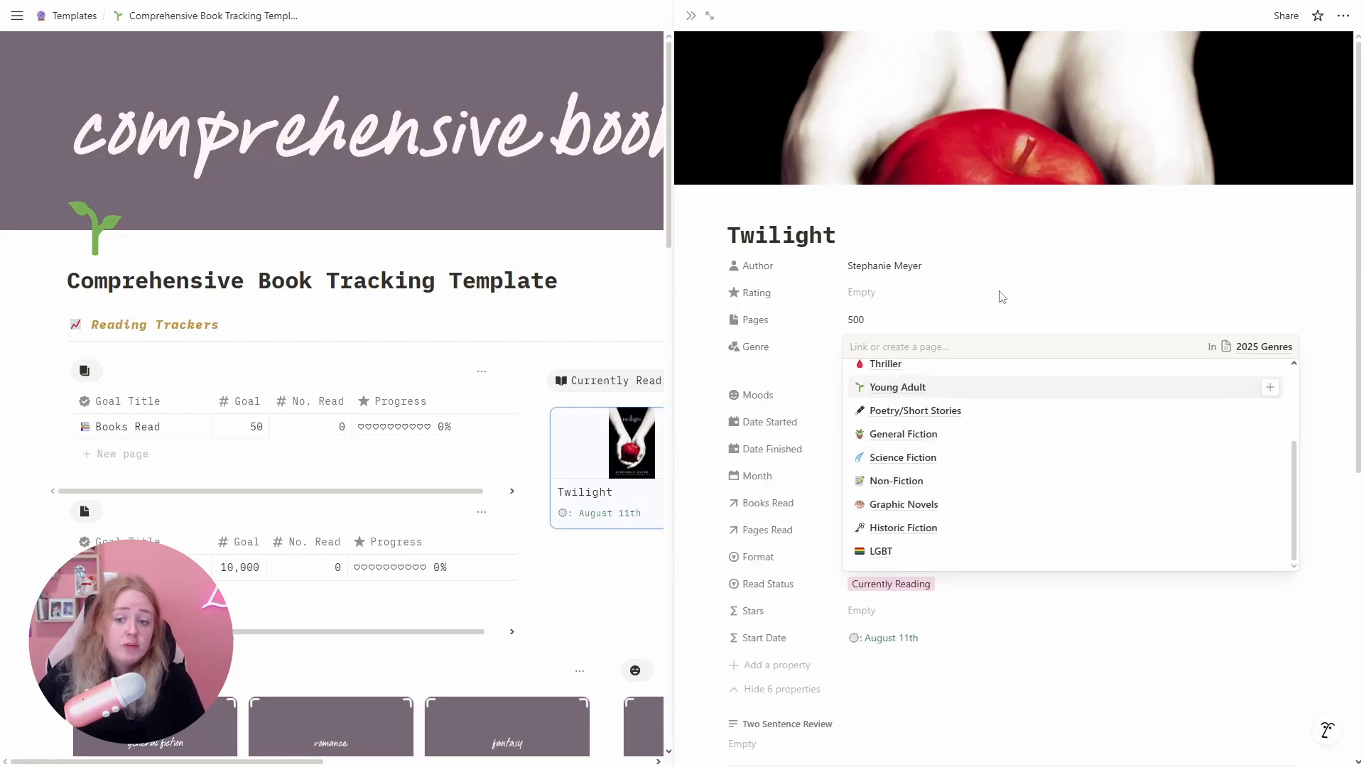
pyautogui.press('Escape')
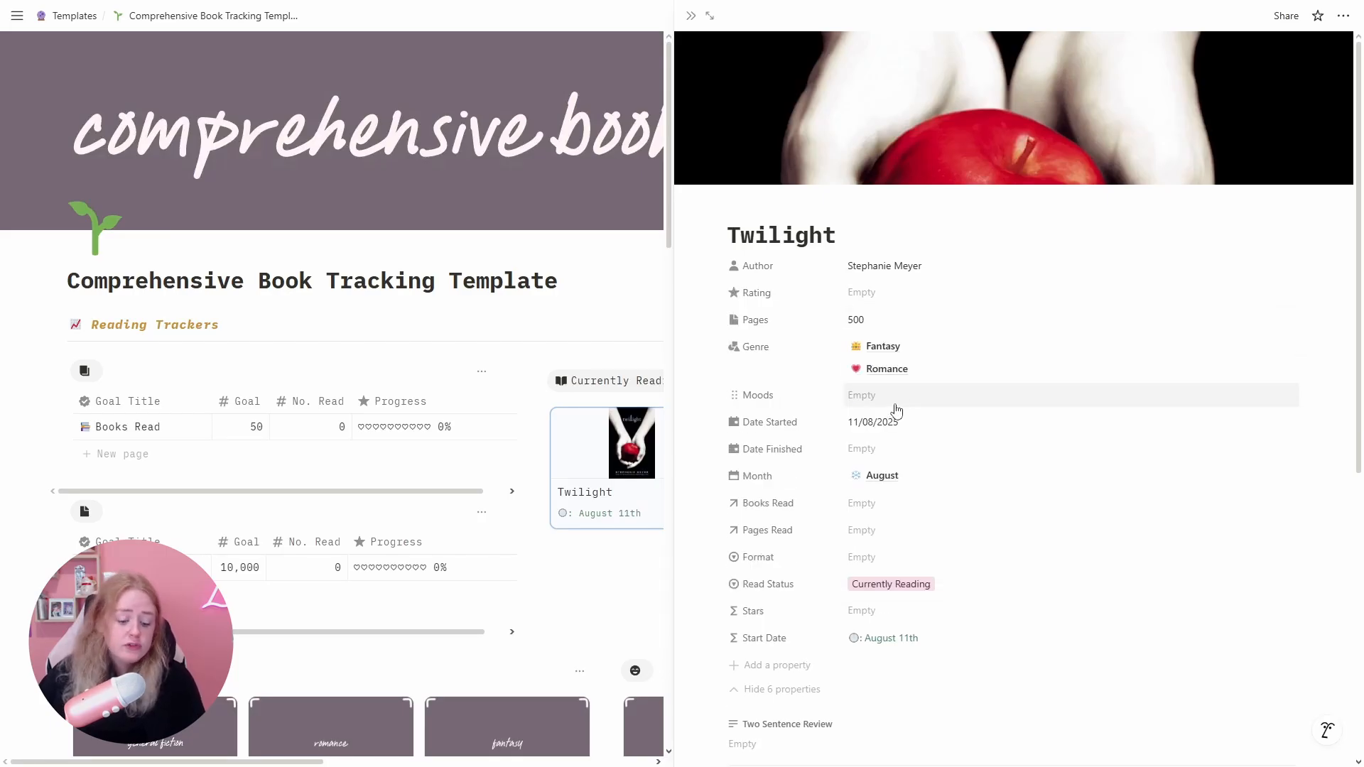
# - Search the web in a new tab for "storygraph twilight" and open the book's StoryGraph page
pyautogui.hotkey('ctrl', 't')
pyautogui.write('storyg')
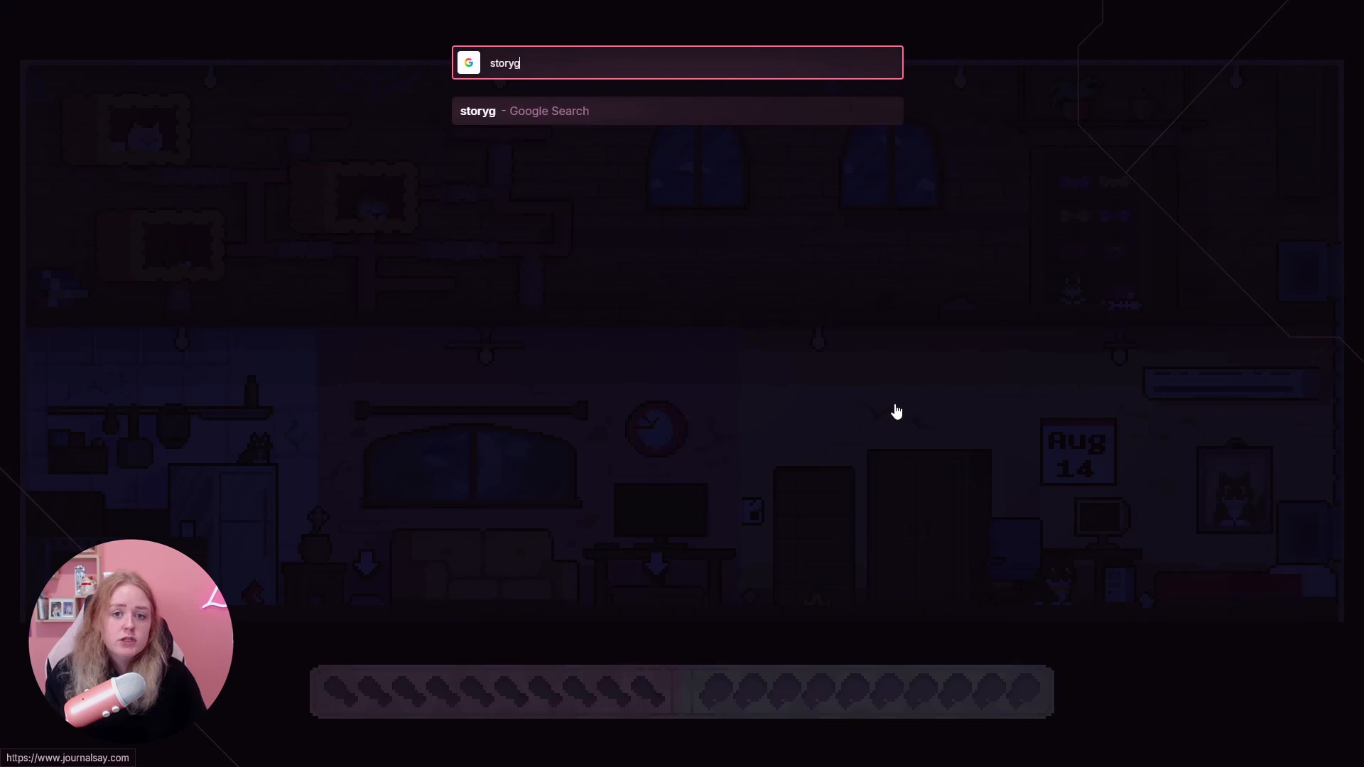
pyautogui.write('raph twilight')
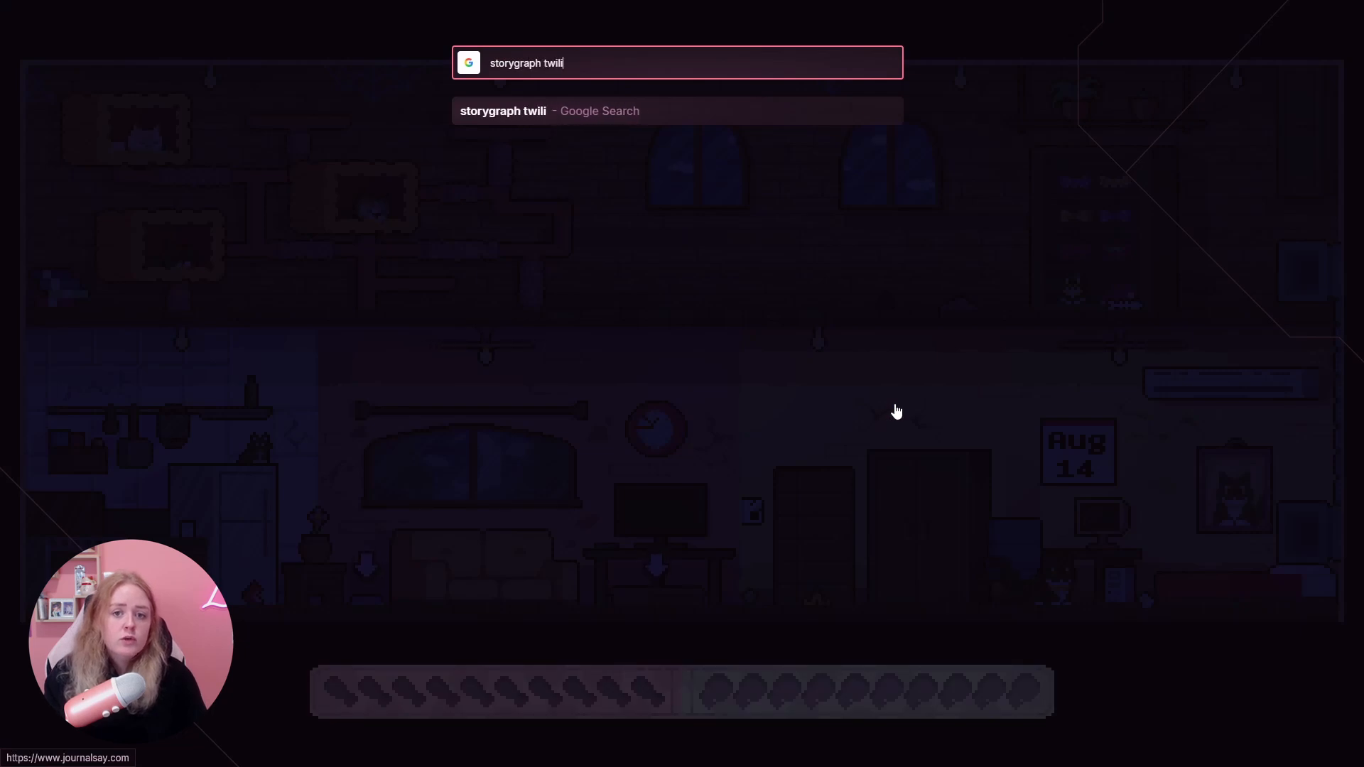
pyautogui.press('Return')
pyautogui.click(397, 177)
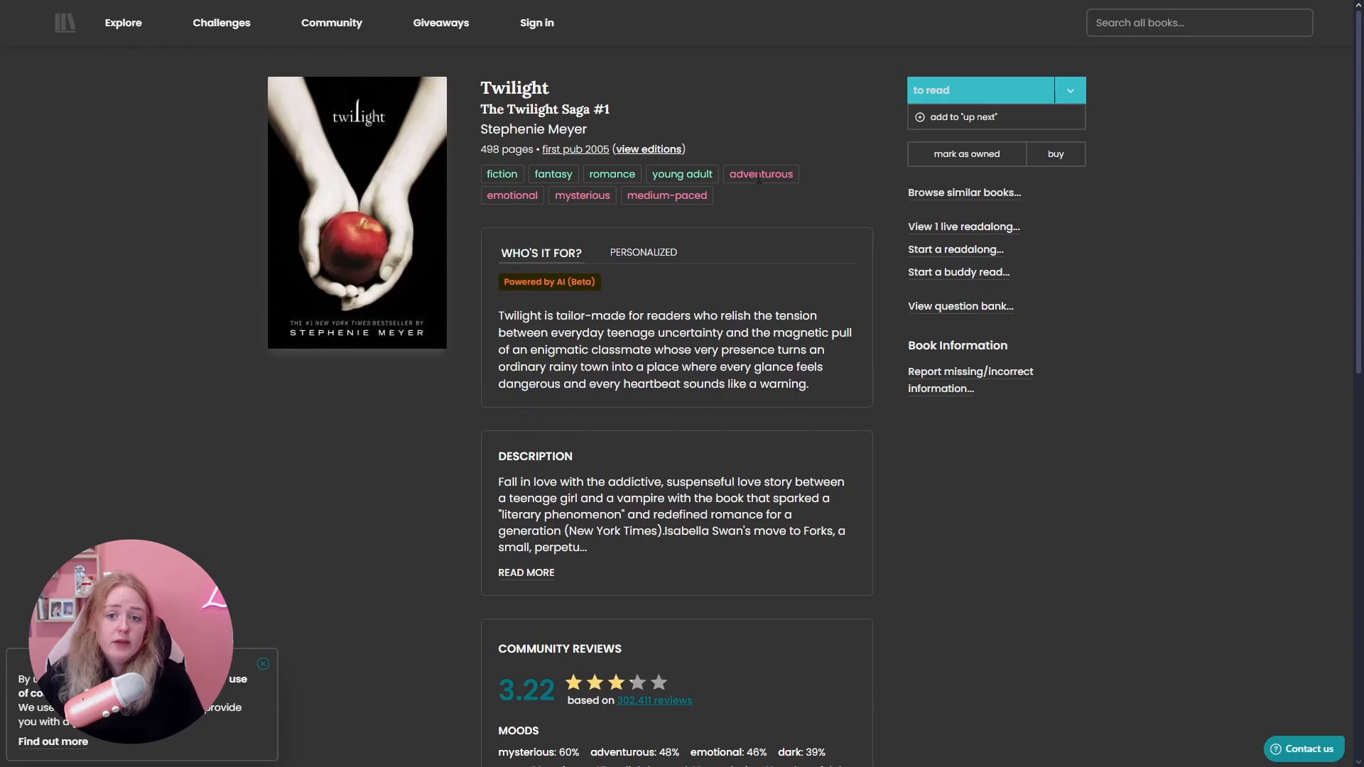
# - Check the moods on the StoryGraph page, and assign Adventurous, Emotional and Mysterious to the Twilight entry in Notion
pyautogui.moveTo(747, 174); pyautogui.dragTo(810, 177)
pyautogui.click(466, 197)
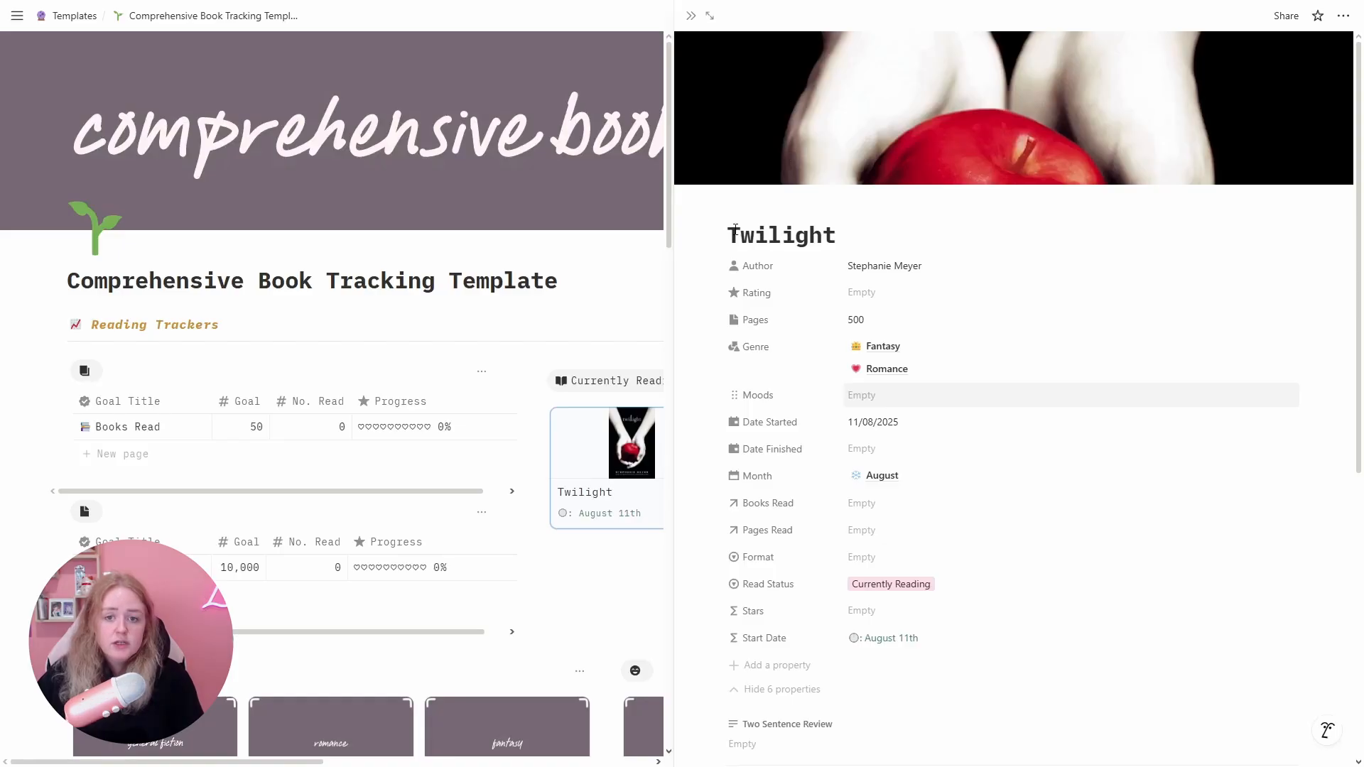
pyautogui.click(923, 395)
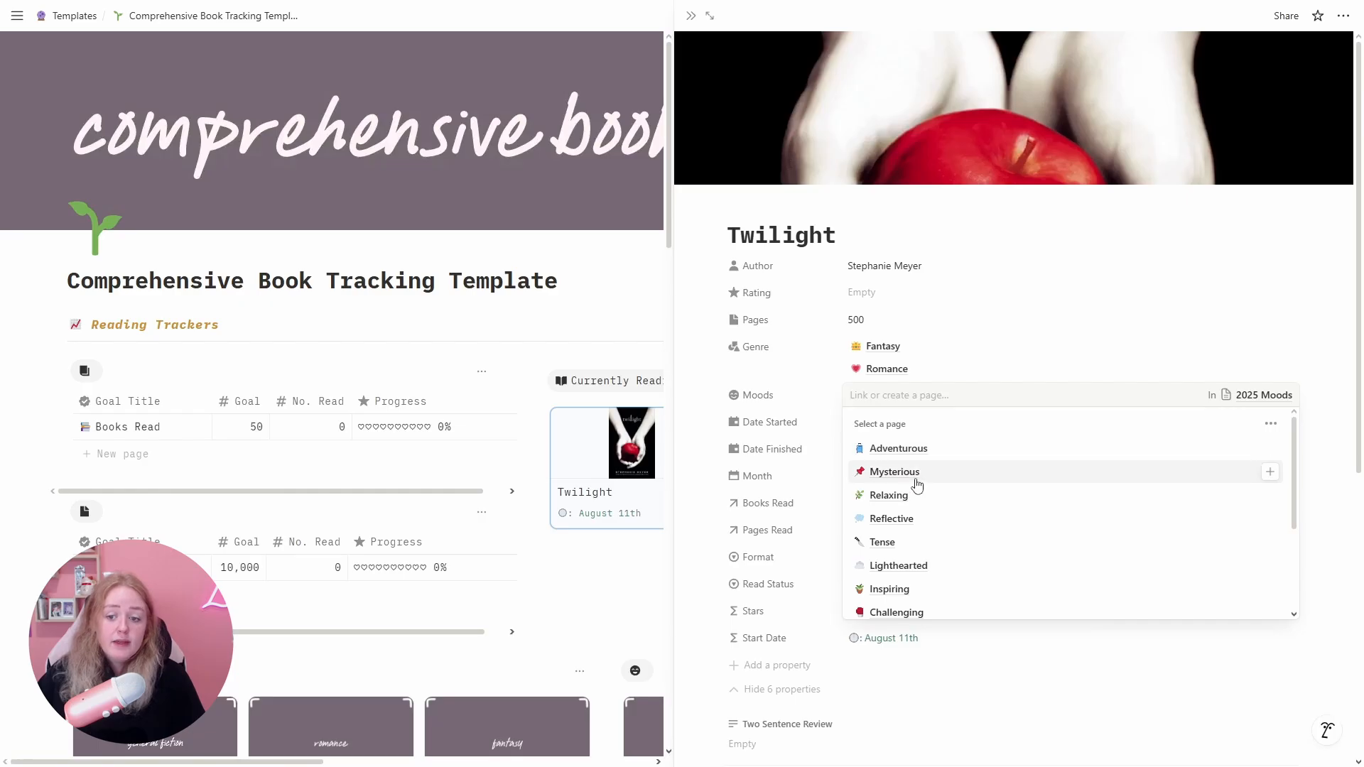
pyautogui.click(911, 450)
pyautogui.scroll(-3, 951, 533)
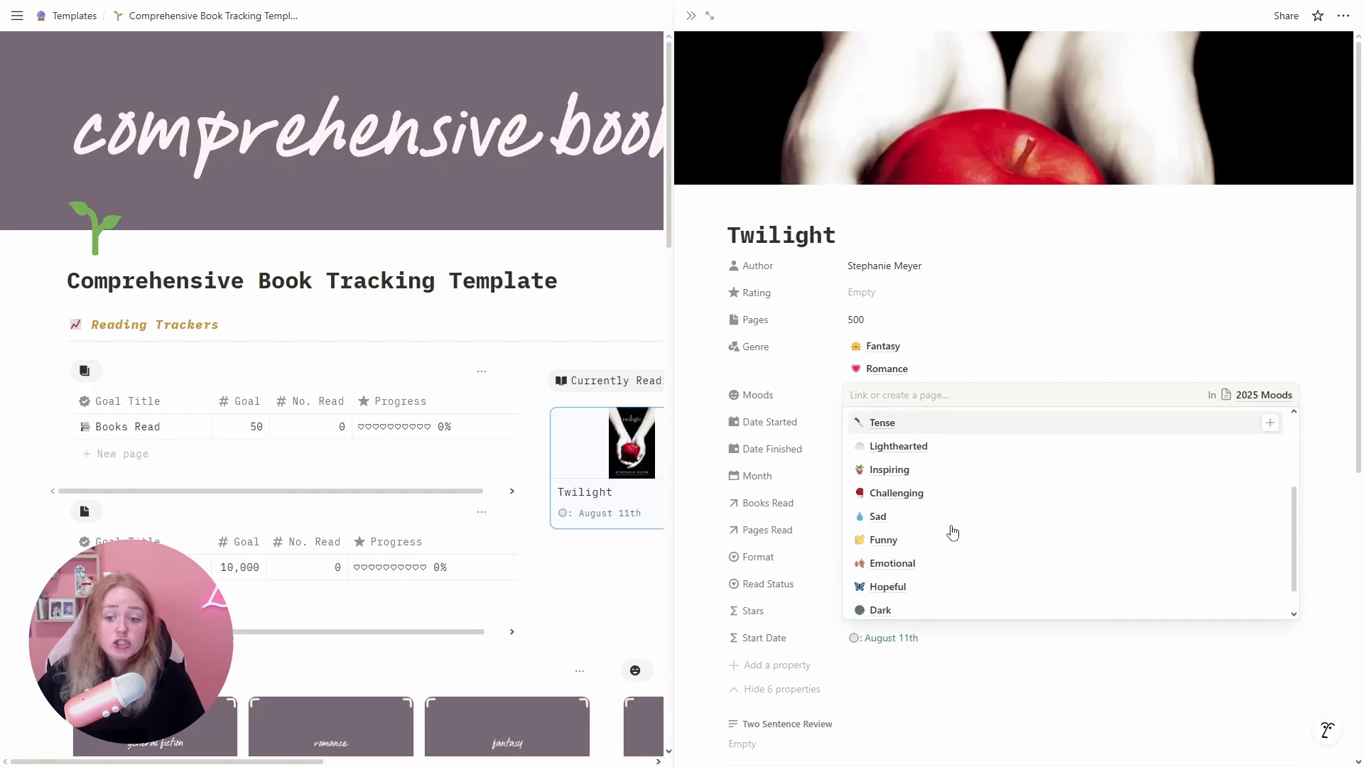
pyautogui.click(915, 563)
pyautogui.click(894, 517)
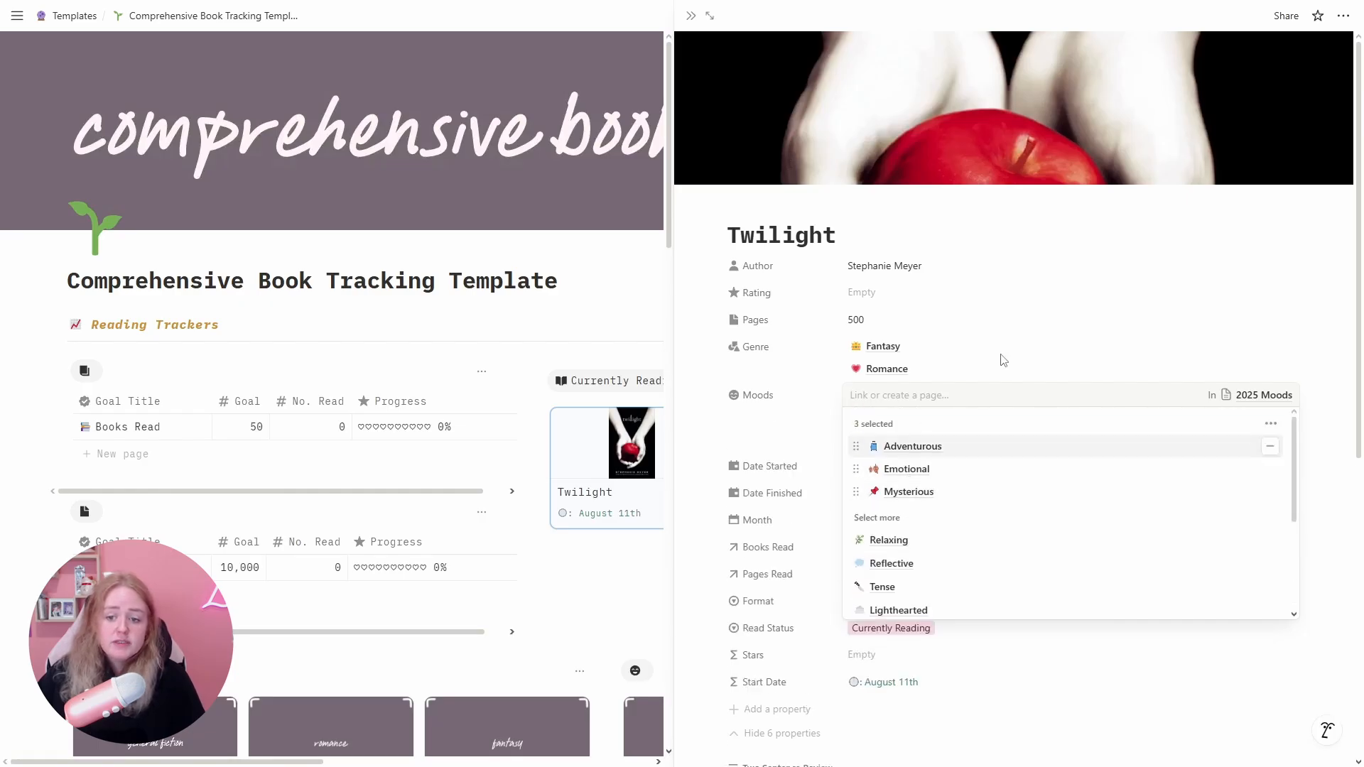
pyautogui.click(1005, 334)
# - Set Twilight's finish date to 14/08/2025
pyautogui.click(896, 472)
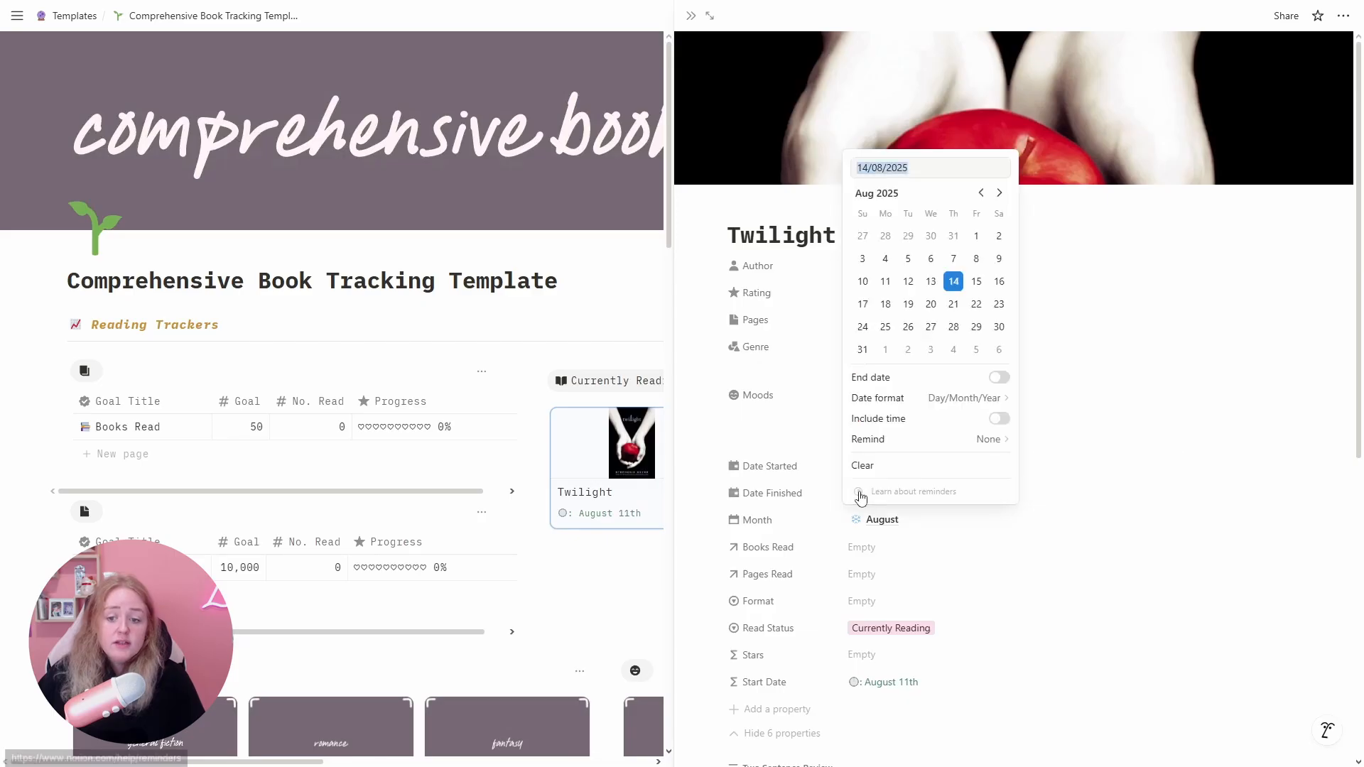
pyautogui.click(954, 282)
pyautogui.click(875, 574)
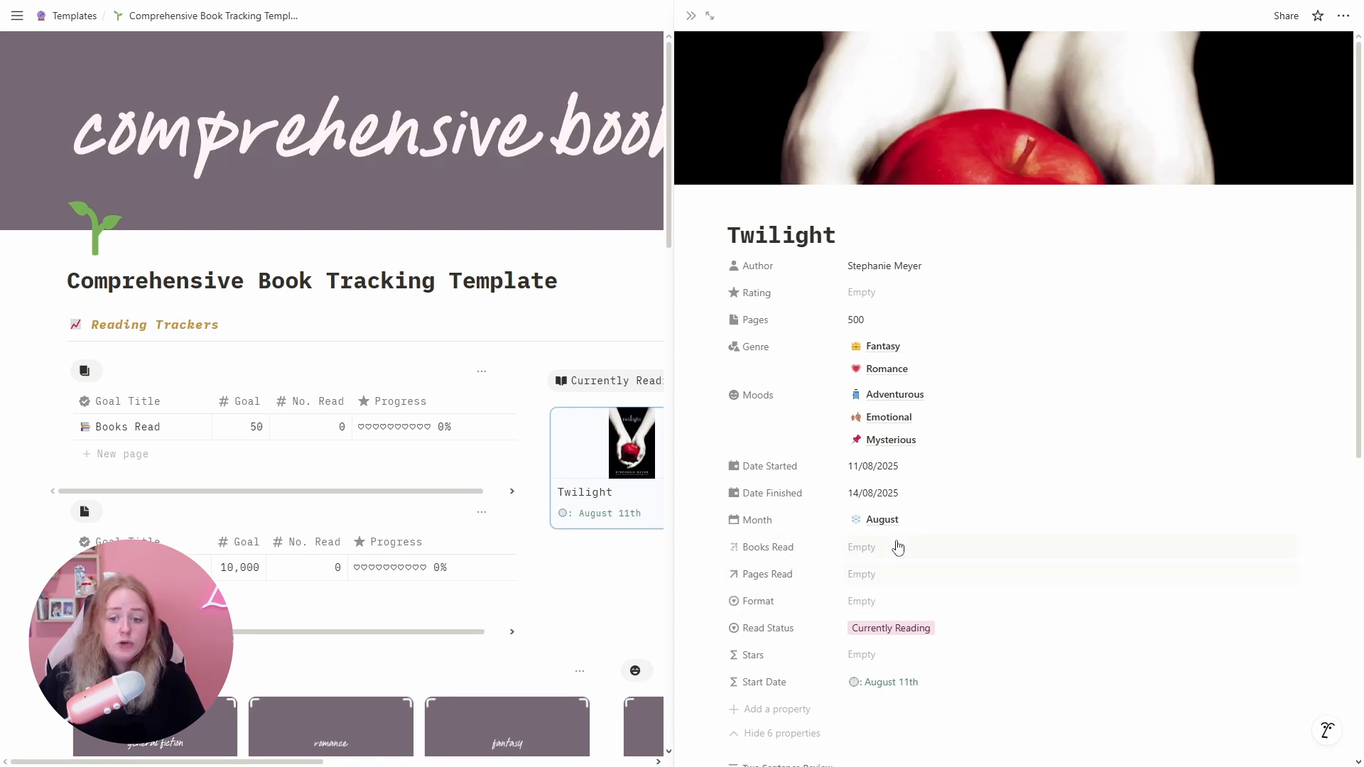
# - Link the Twilight entry to the Books Read and Pages Read goals of the 2025 trackers
pyautogui.click(863, 547)
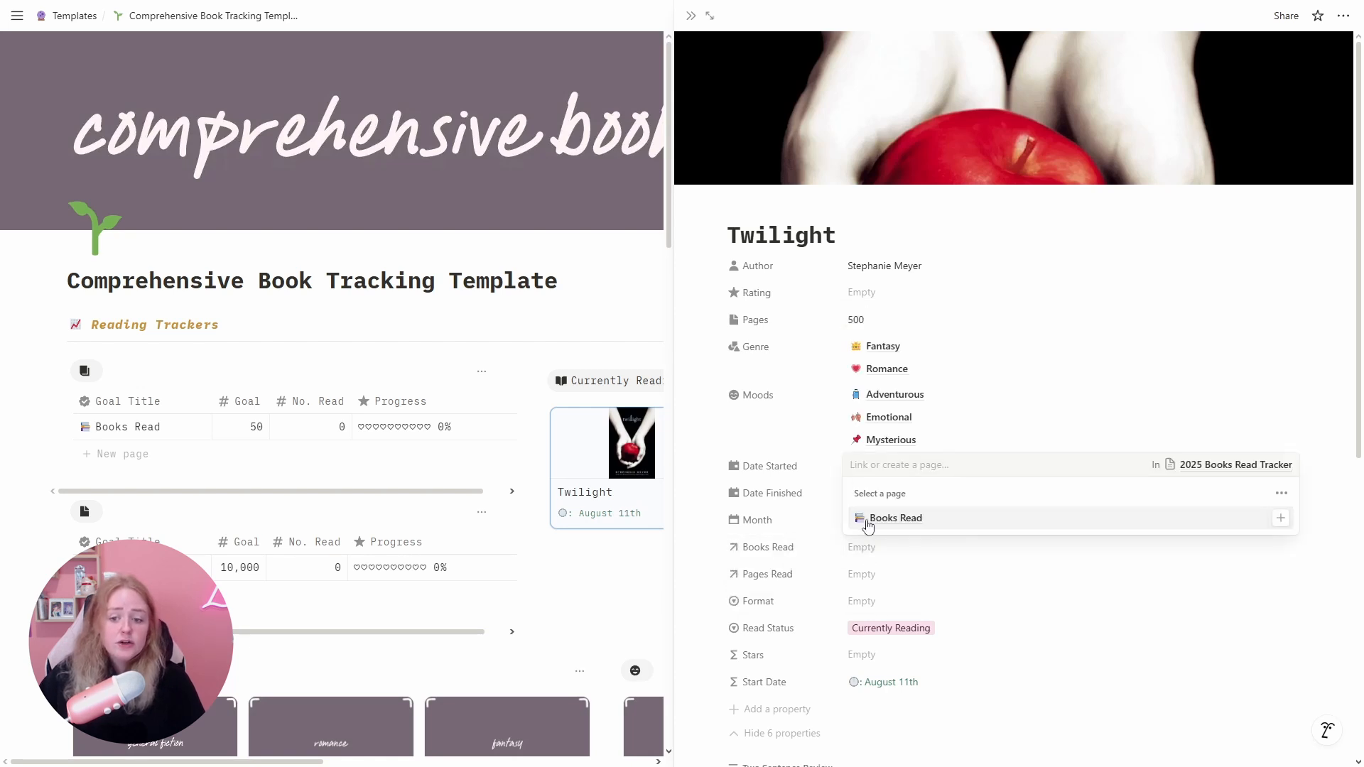
pyautogui.click(865, 519)
pyautogui.click(867, 575)
pyautogui.click(867, 576)
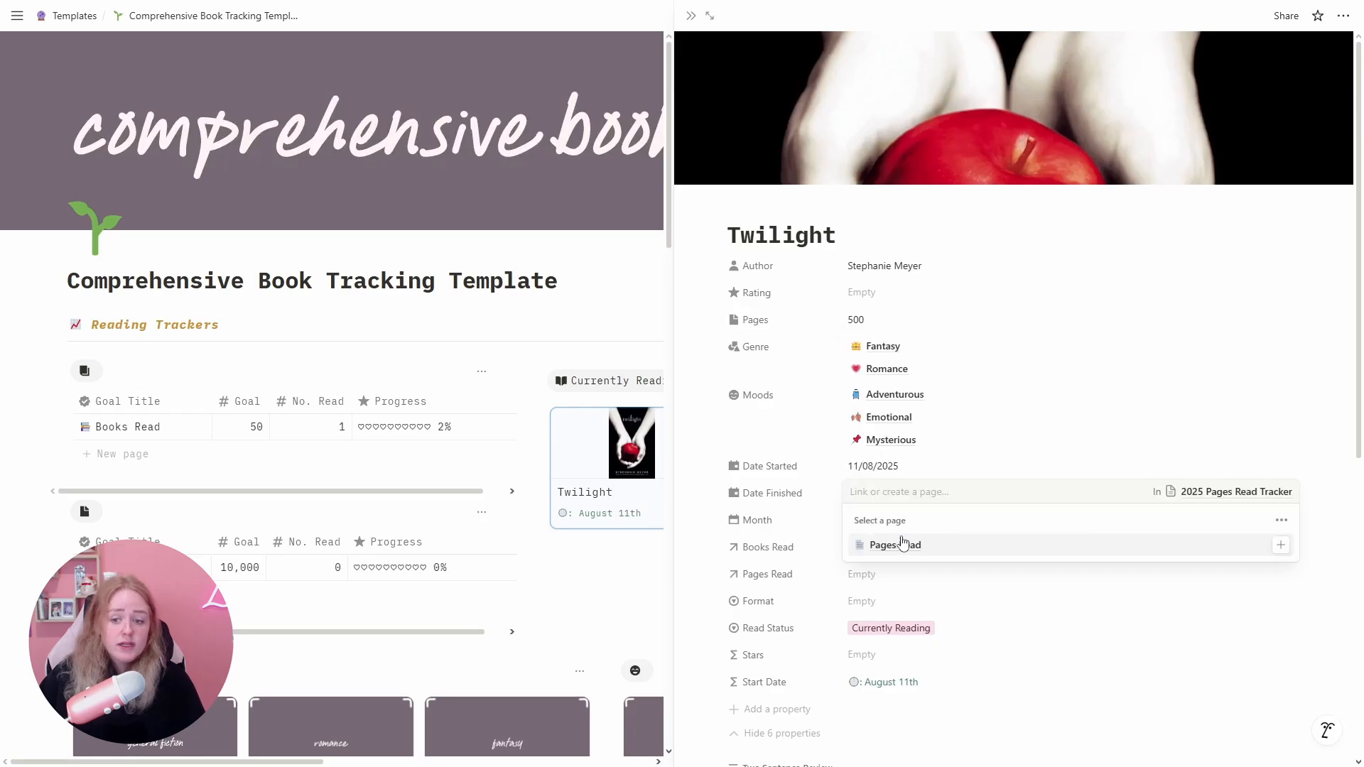
pyautogui.click(896, 542)
pyautogui.click(936, 584)
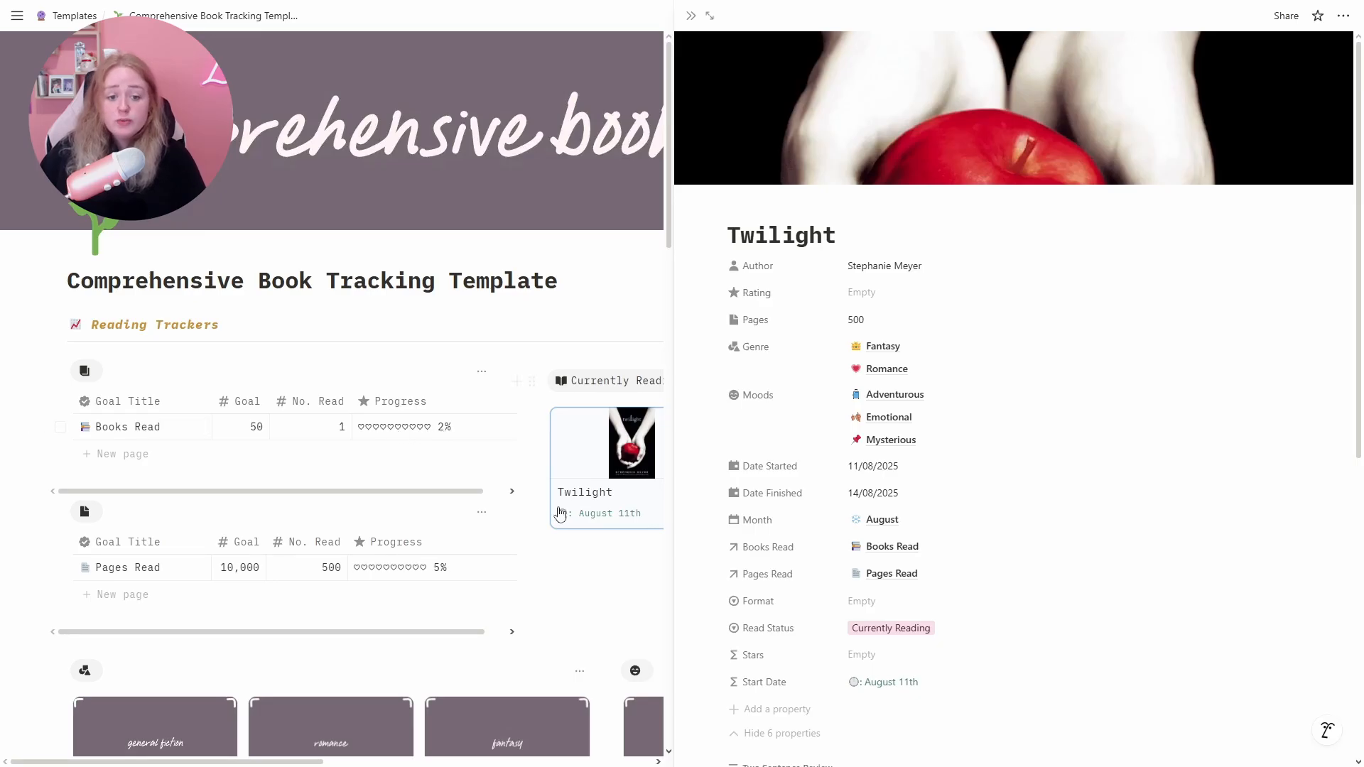
# - Set the goal of the Books Read tracker to 10
pyautogui.click(259, 429)
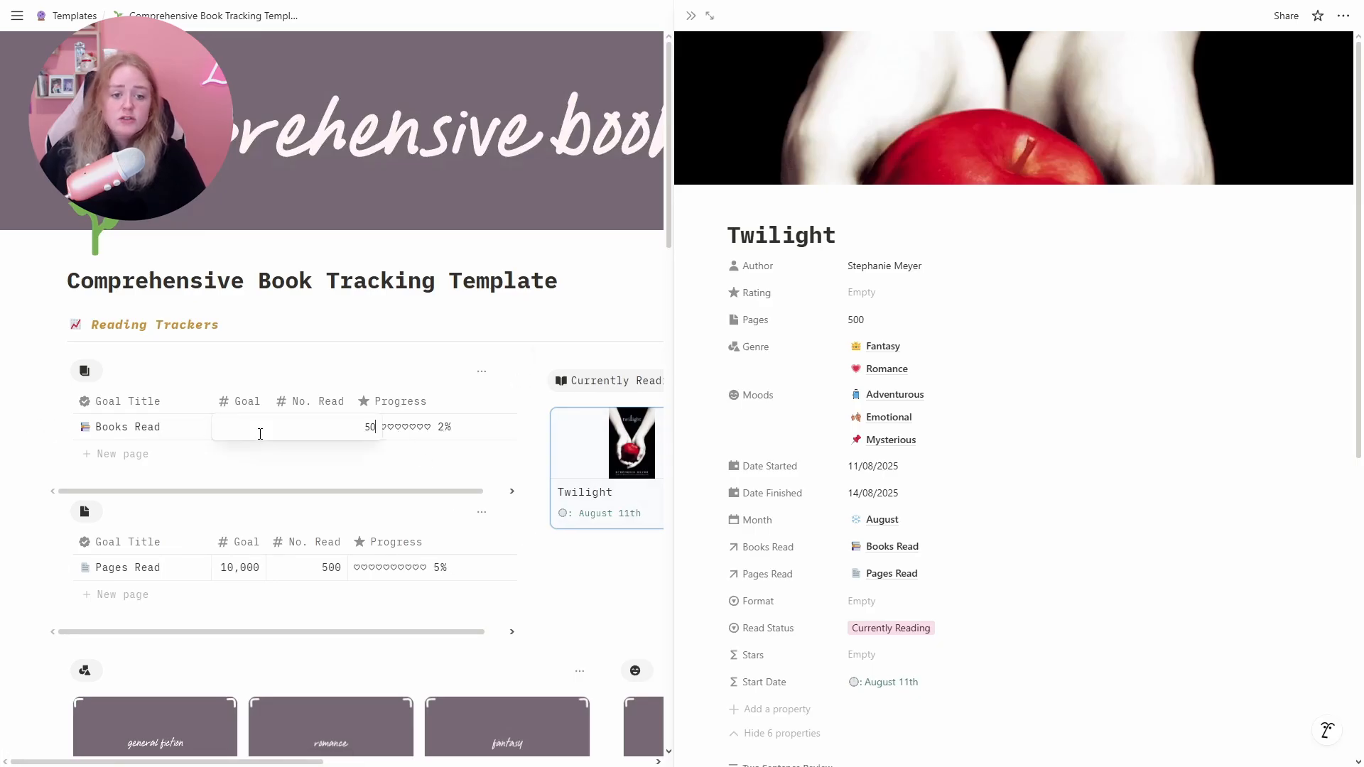
pyautogui.press('BackSpace')
pyautogui.press('BackSpace')
pyautogui.write('10')
pyautogui.press('Return')
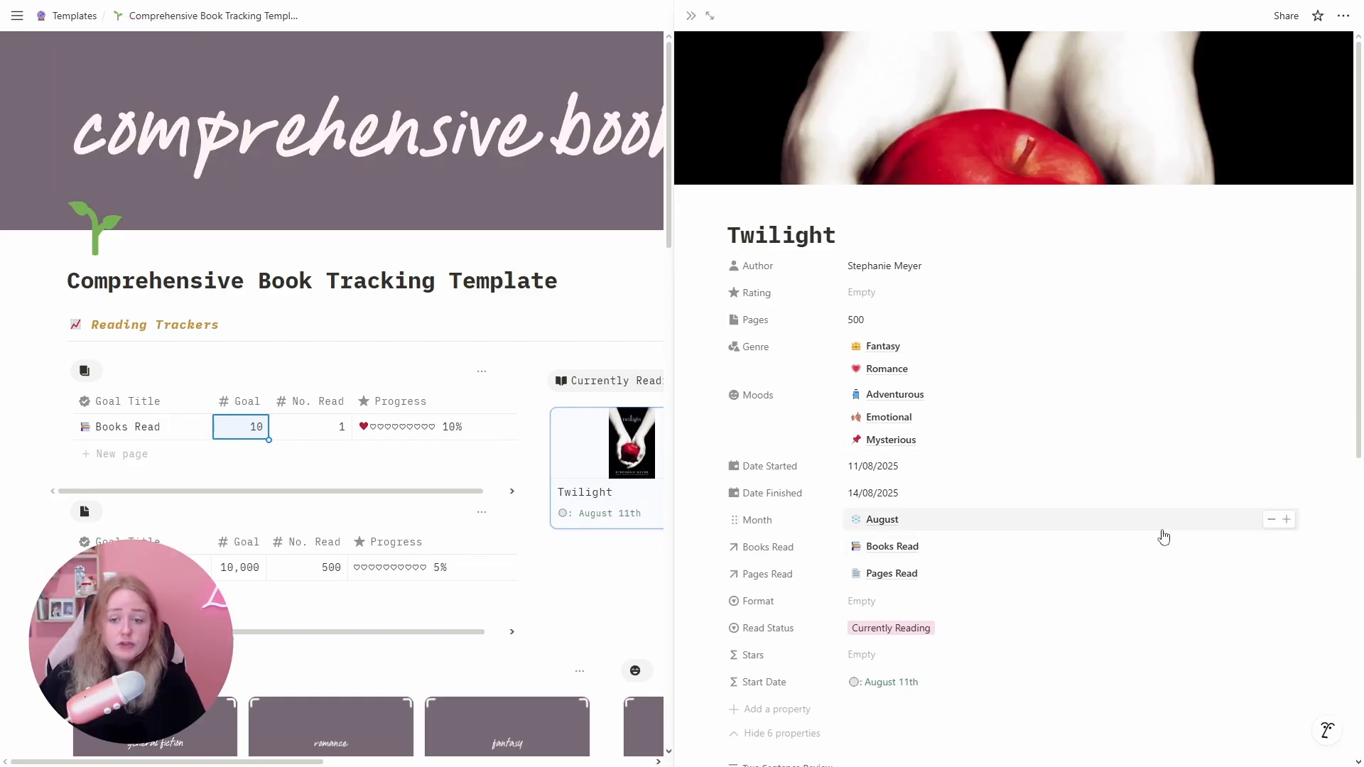
# - Set Twilight's format to Physical Book and its read status to Read
pyautogui.scroll(-1, 1065, 540)
pyautogui.click(886, 533)
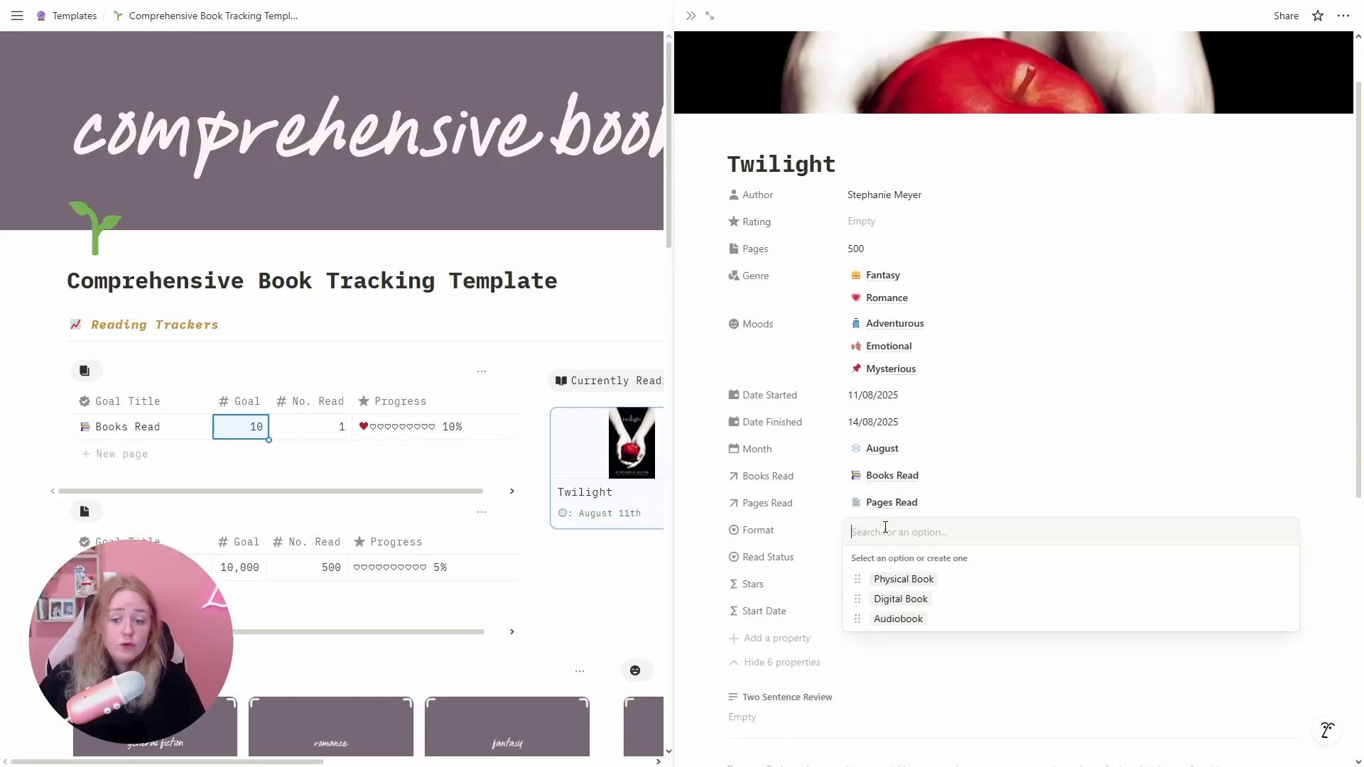
pyautogui.click(934, 583)
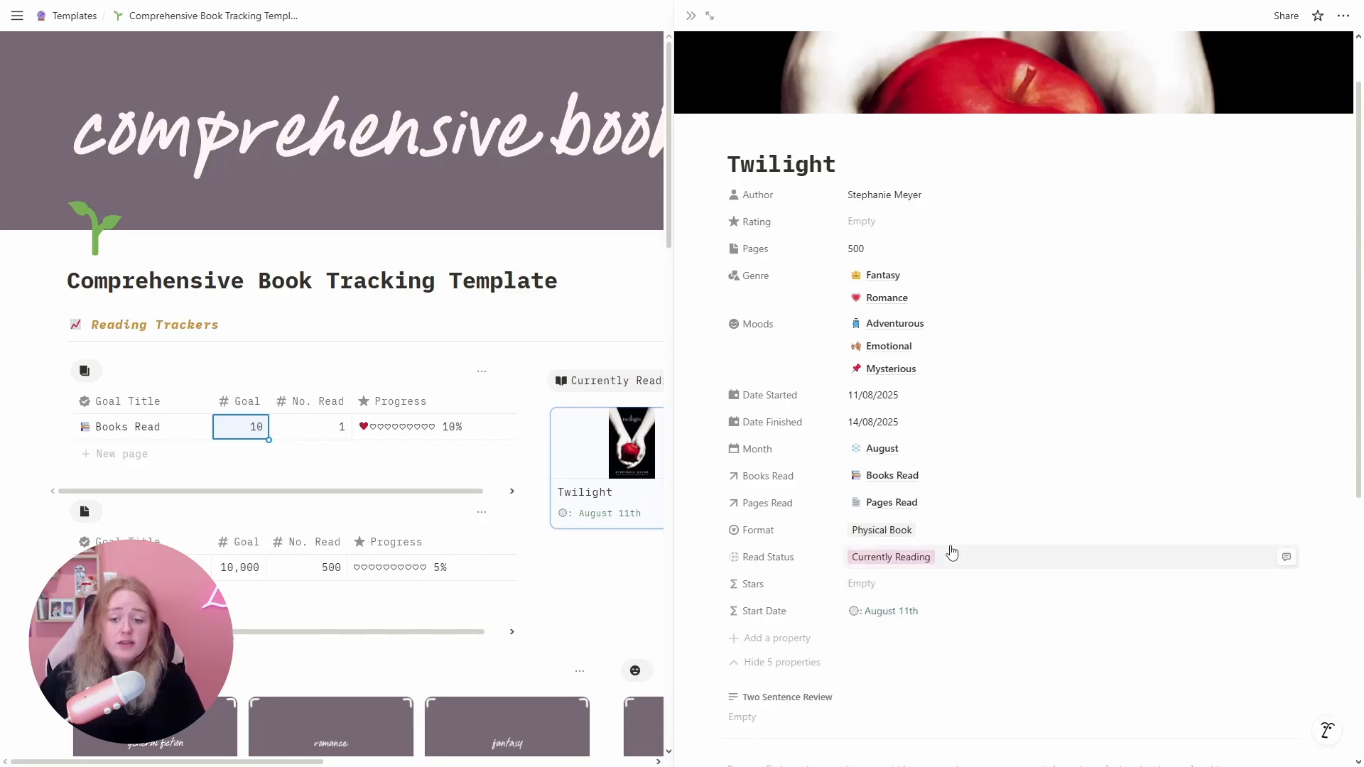
pyautogui.click(883, 559)
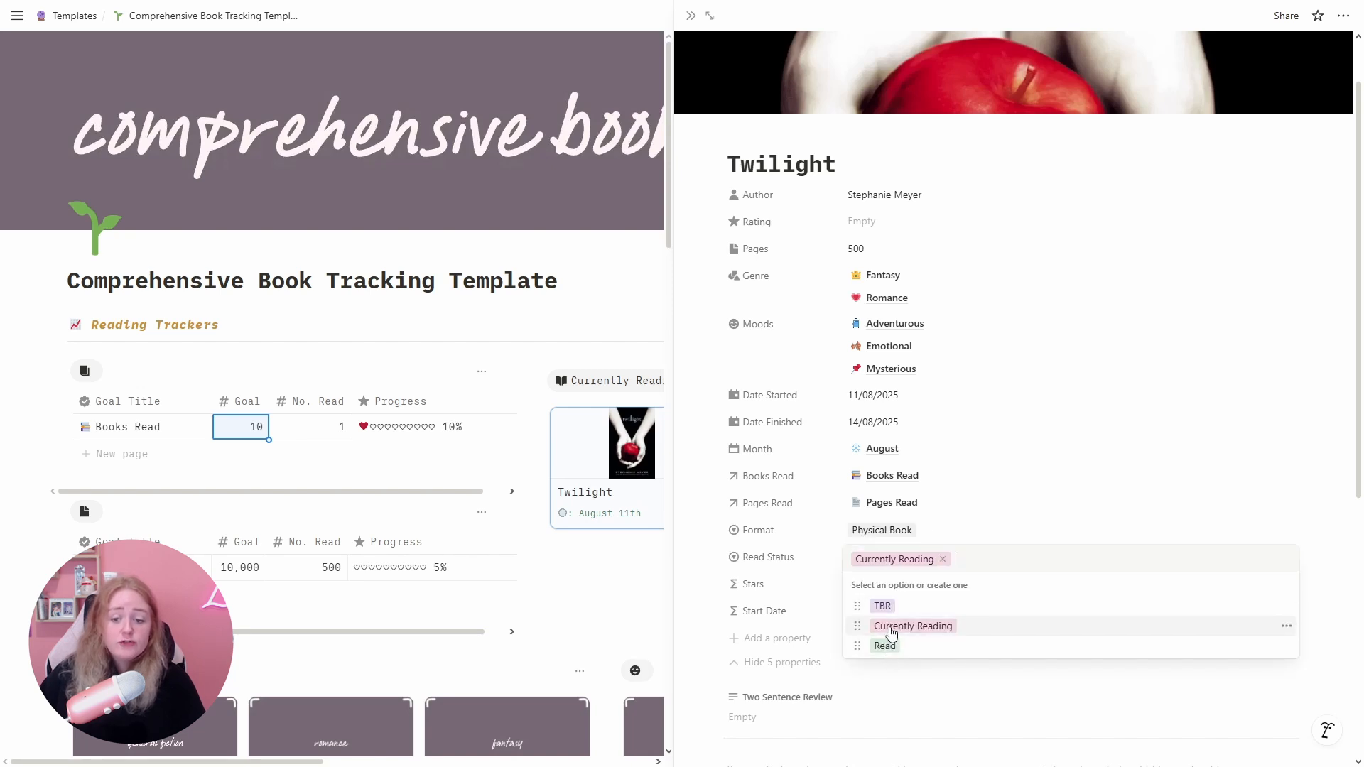
pyautogui.click(880, 647)
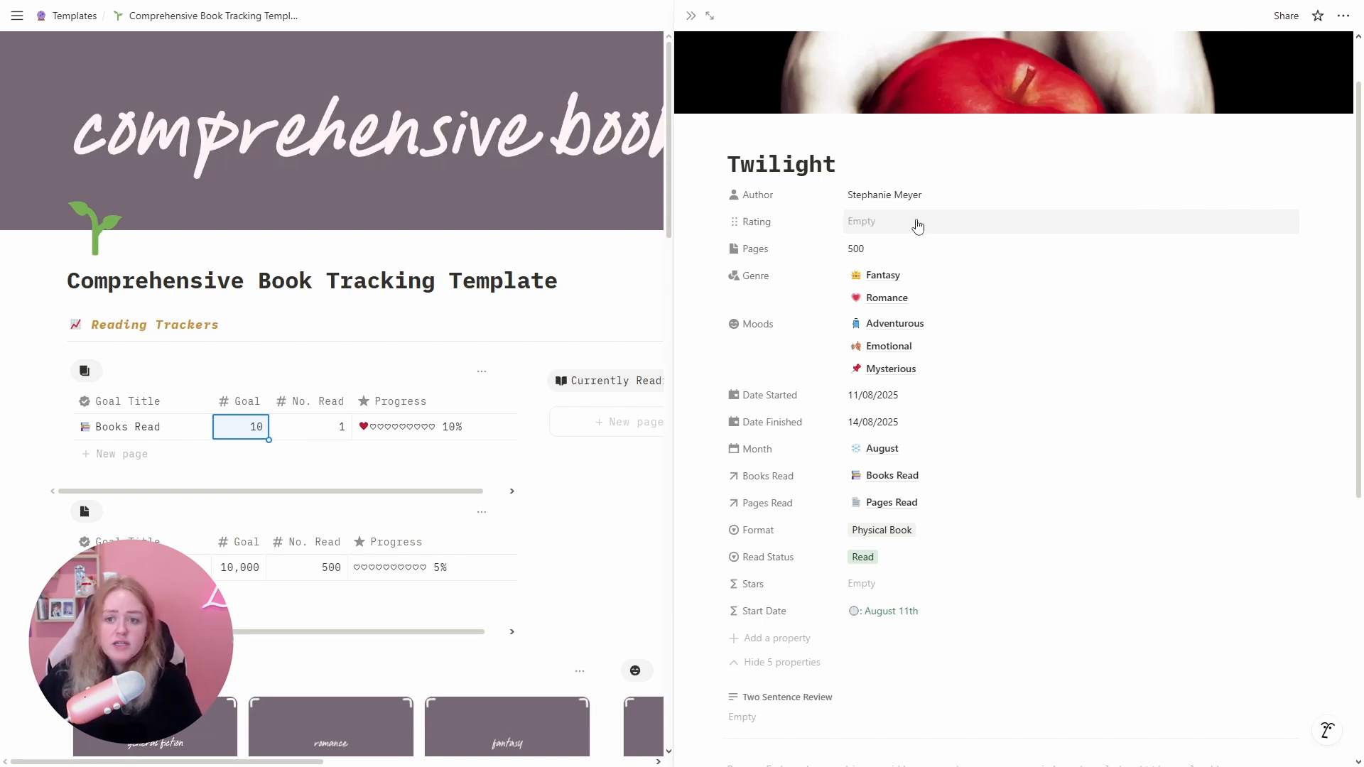
# - Try whole-number ratings of 1, 2, 4 and 5 for the Twilight entry
pyautogui.click(885, 218)
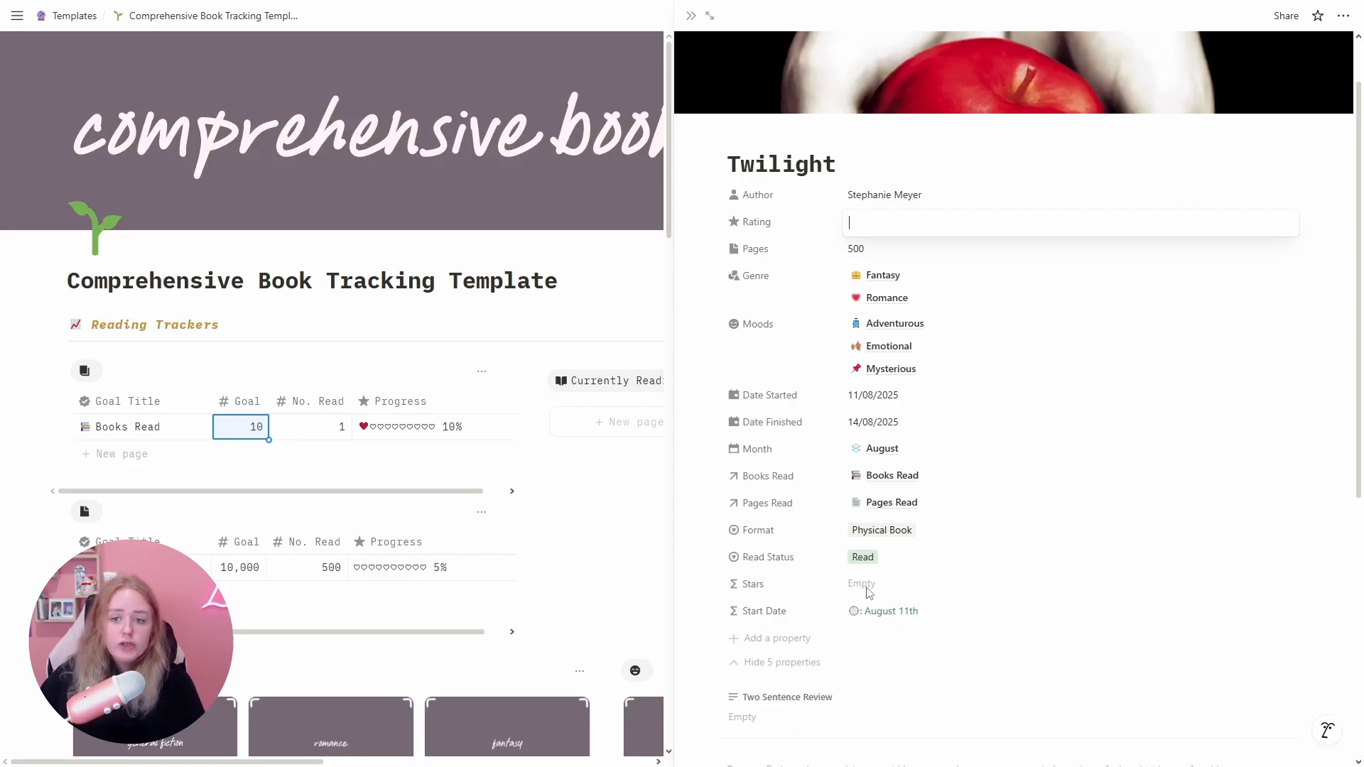
pyautogui.write('1')
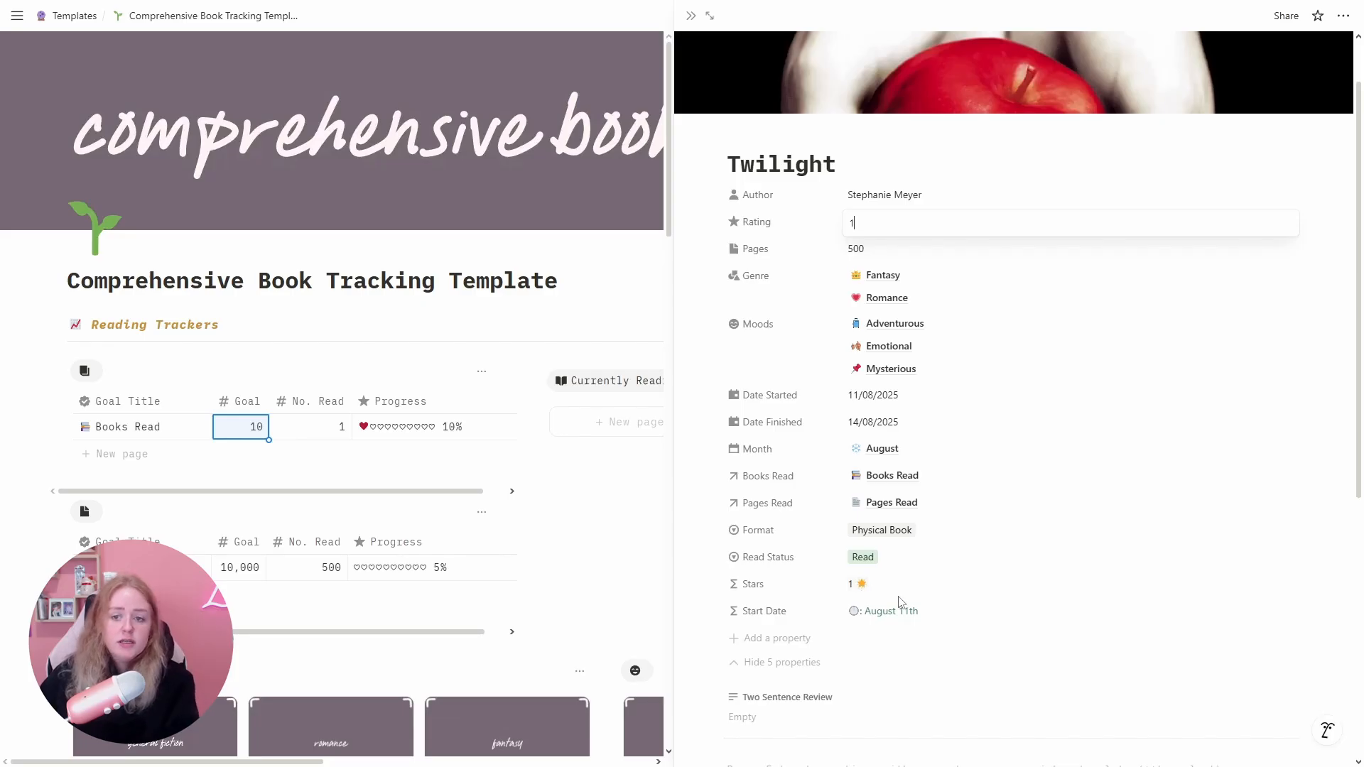
pyautogui.press('BackSpace')
pyautogui.write('2')
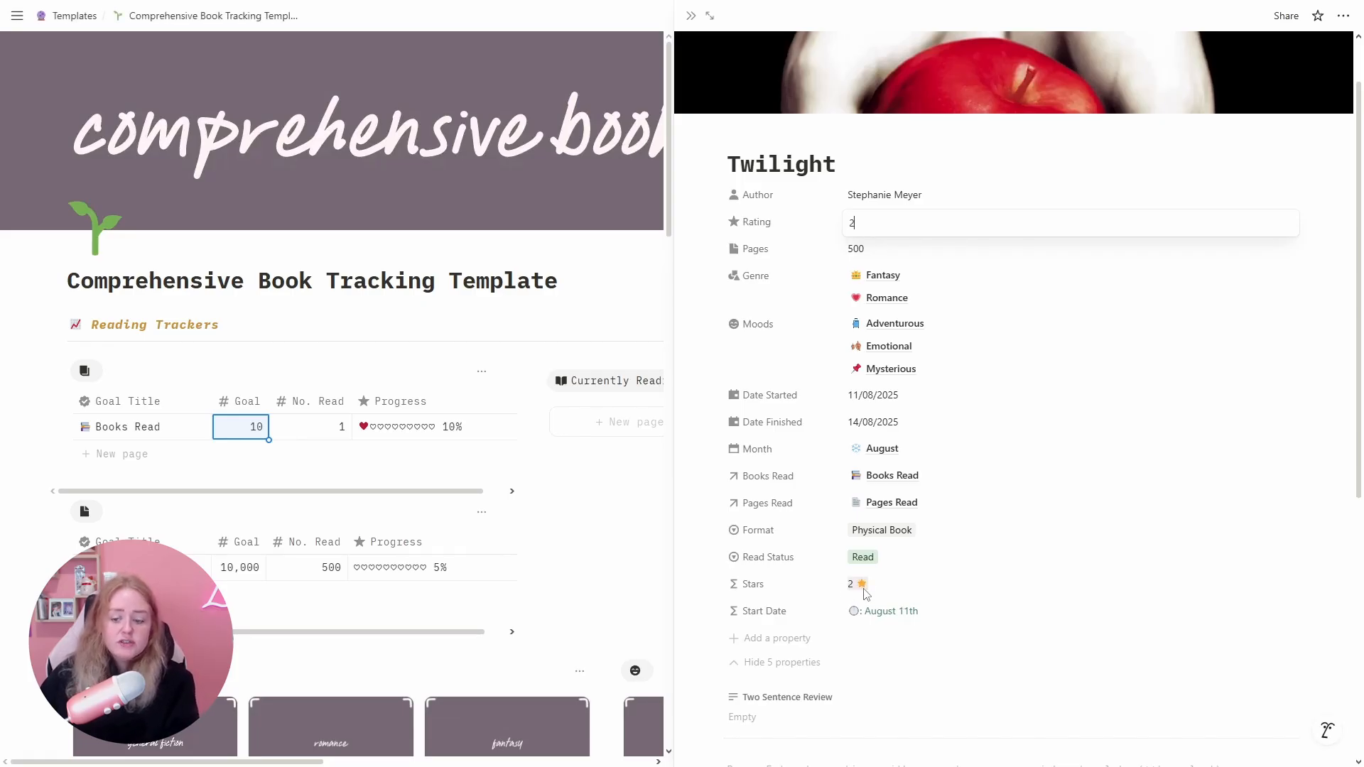
pyautogui.press('BackSpace')
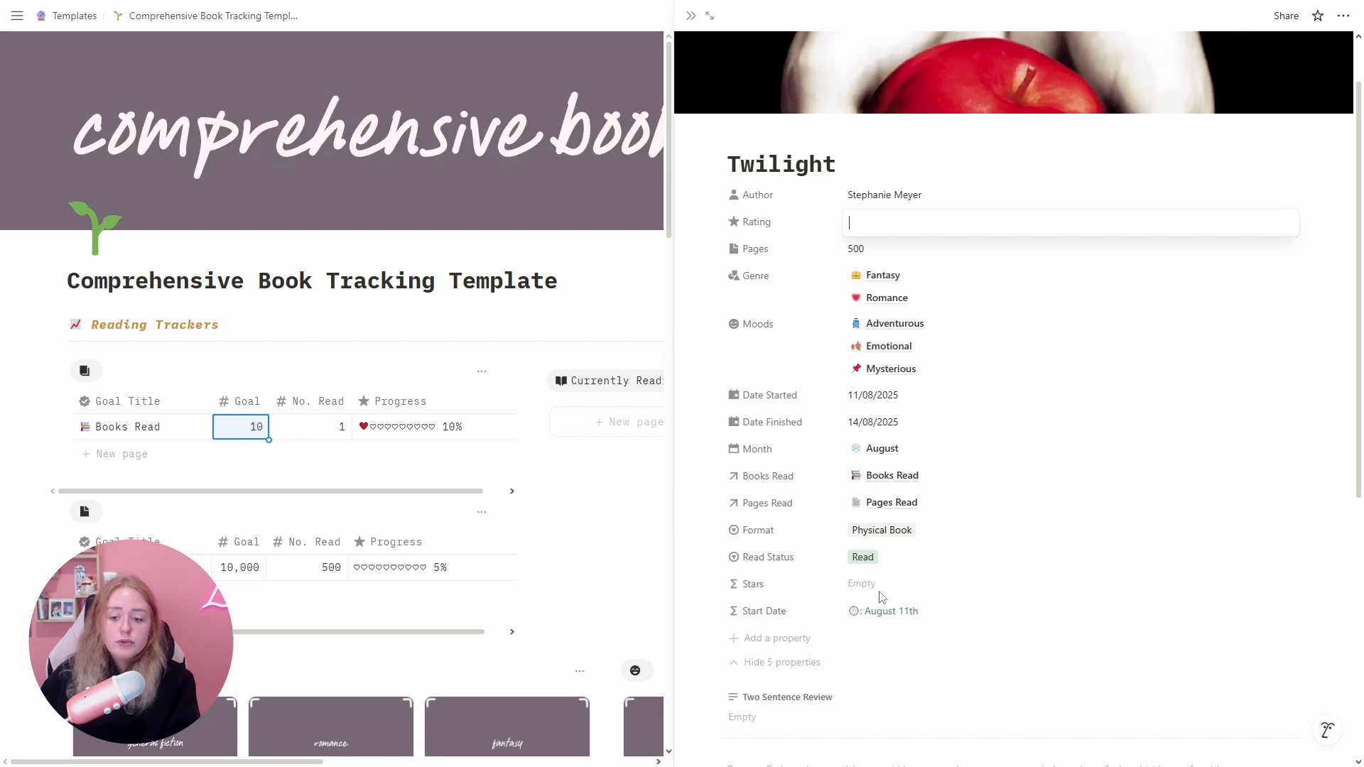
pyautogui.write('4')
pyautogui.press('BackSpace')
pyautogui.write('5')
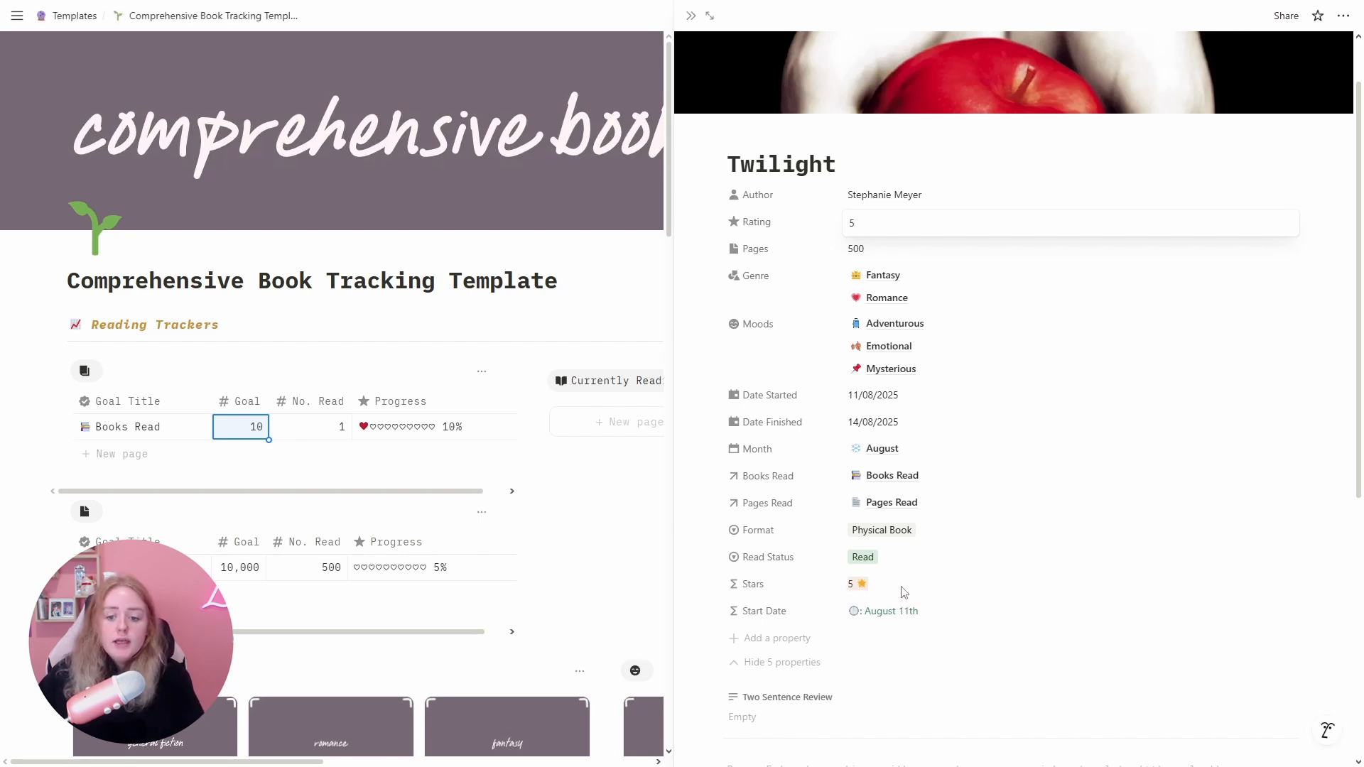
pyautogui.click(904, 592)
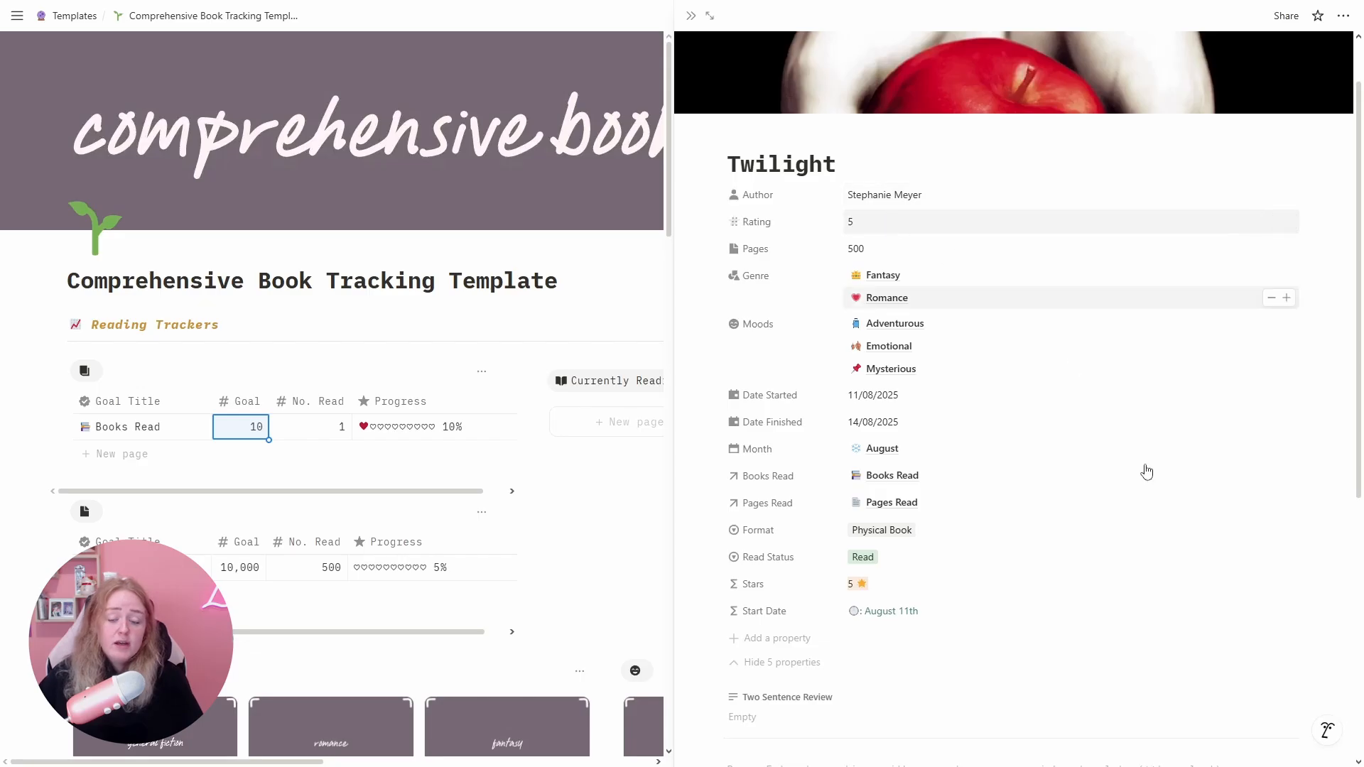
# - Try decimal ratings of 4.25 and 4.00001 for the Twilight entry
pyautogui.click(865, 224)
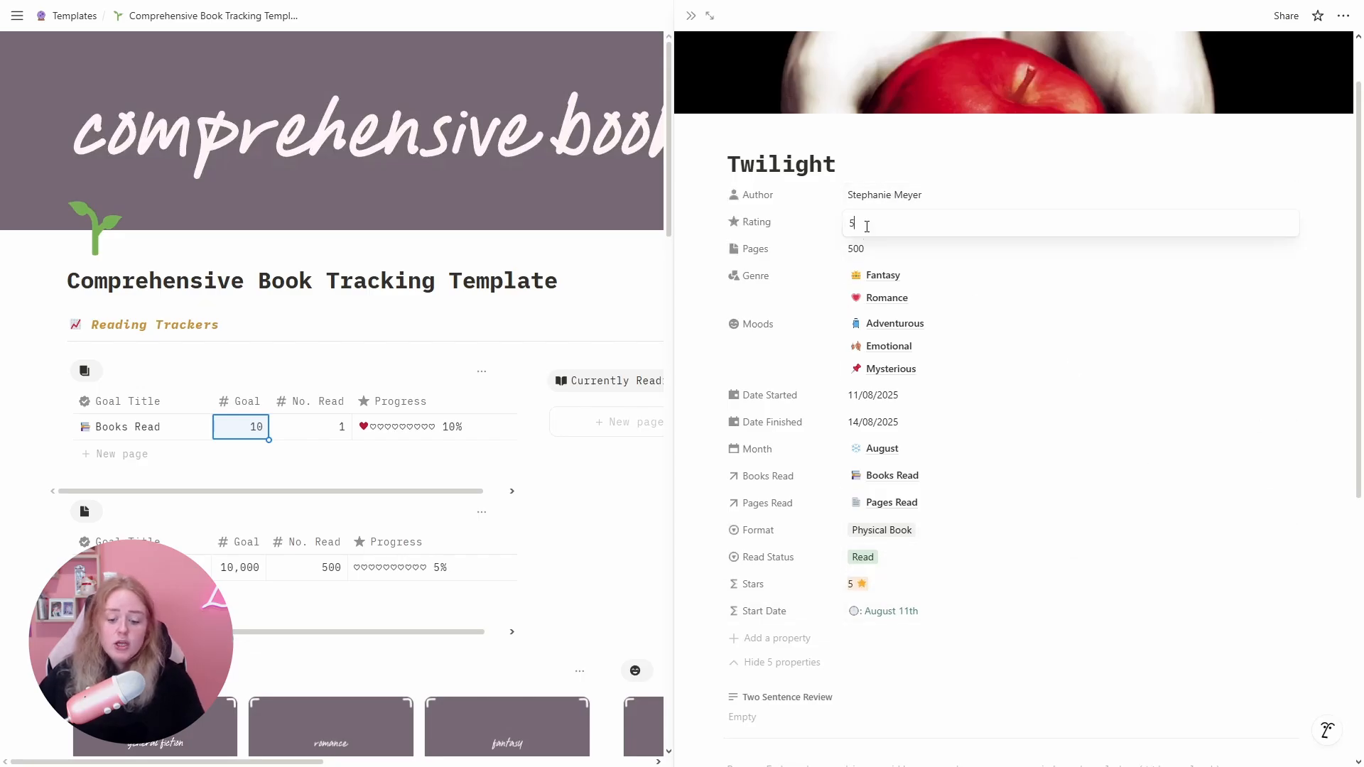
pyautogui.press('BackSpace')
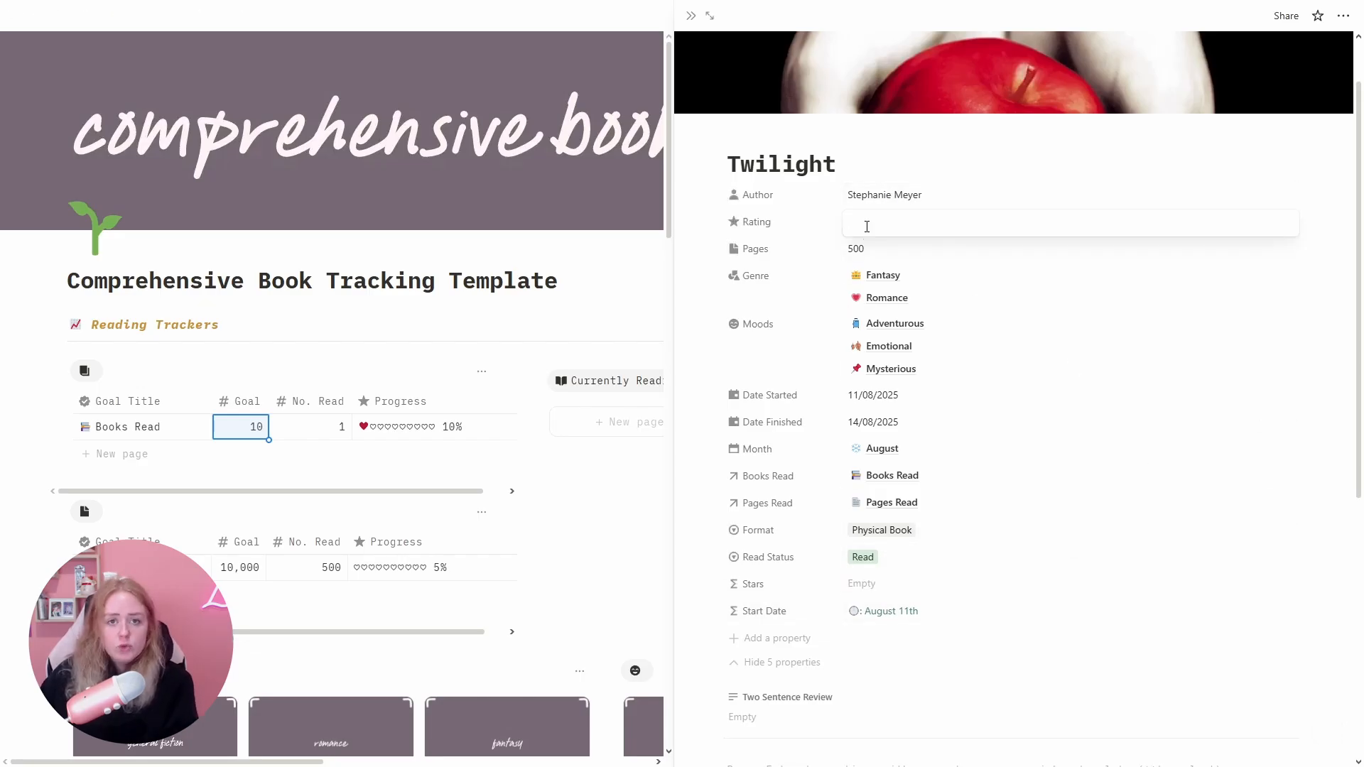
pyautogui.write('4.25')
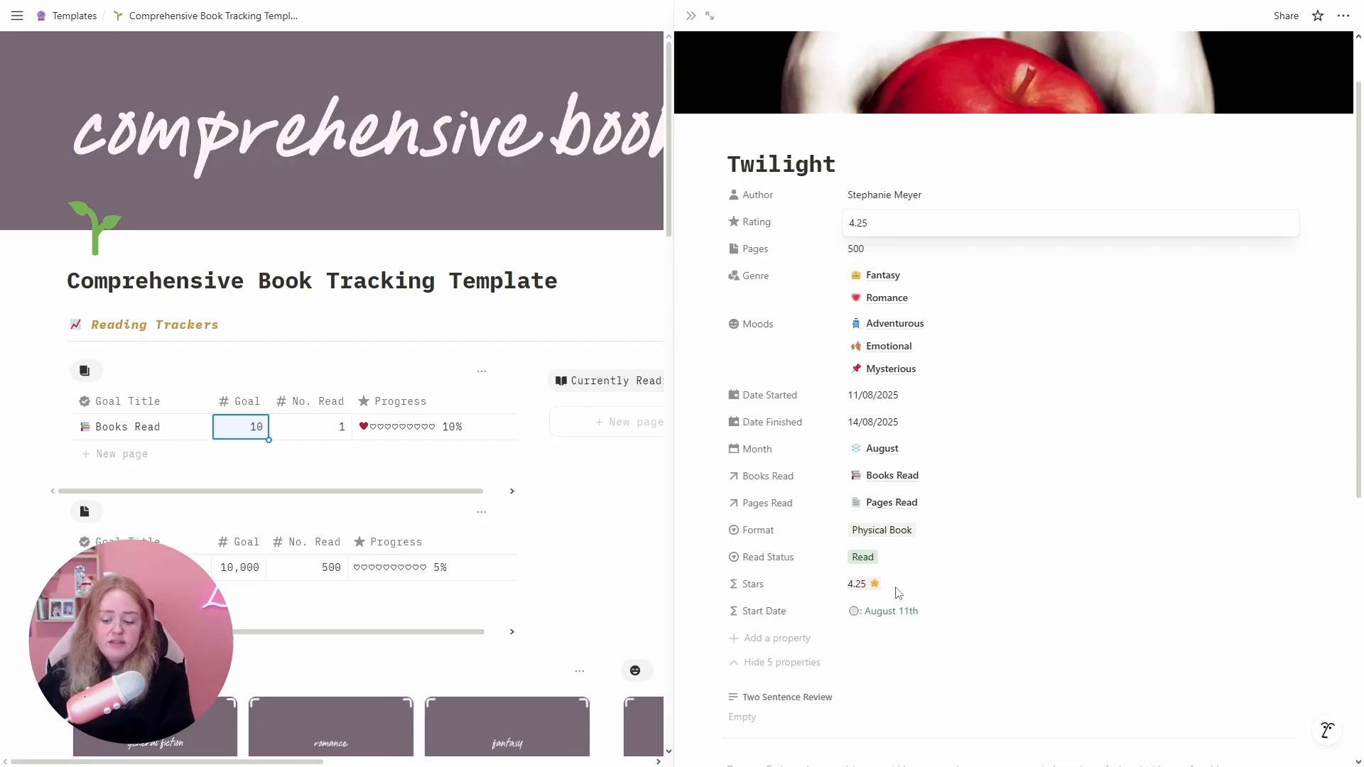
pyautogui.press('BackSpace')
pyautogui.press('BackSpace')
pyautogui.write('00001')
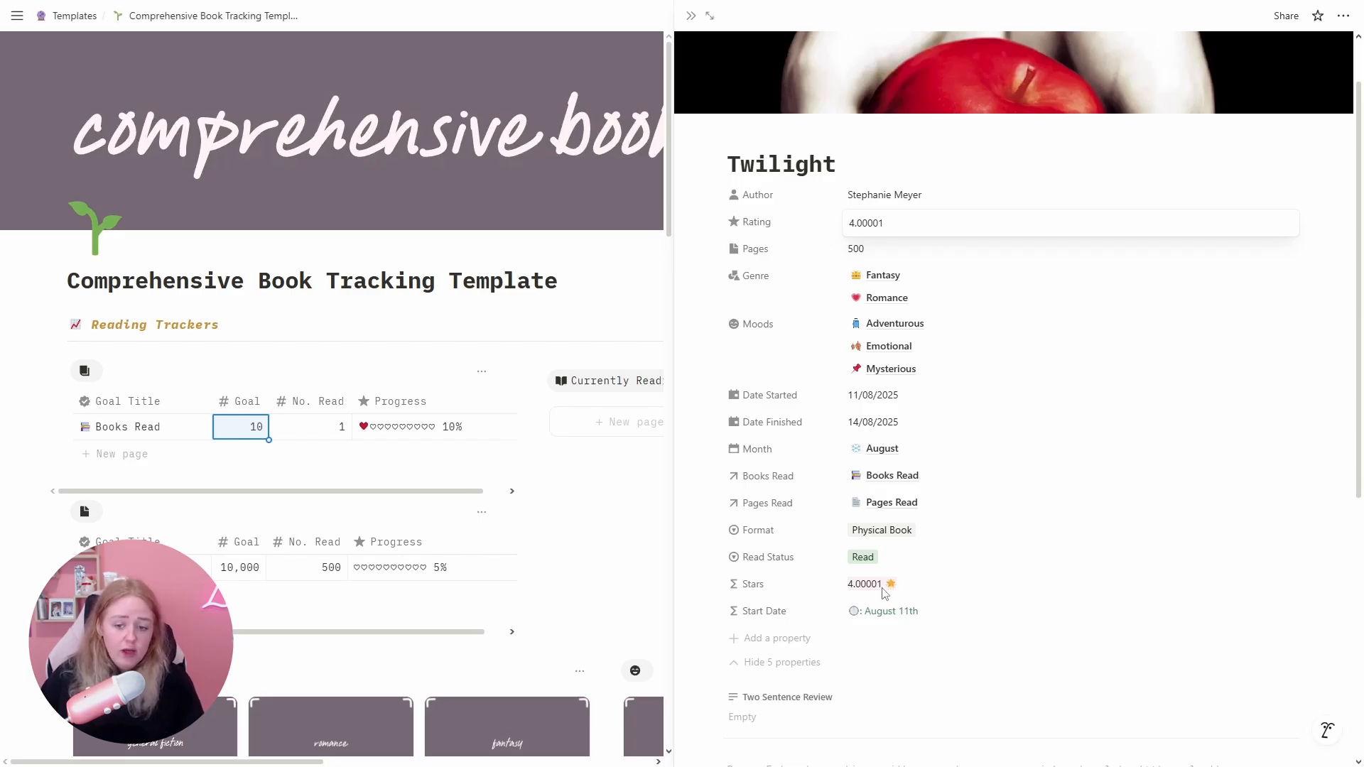
# - Replace Twilight's decimal rating, trying 10 and 4 before settling on 5
pyautogui.hotkey('ctrl', 'a')
pyautogui.write('5')
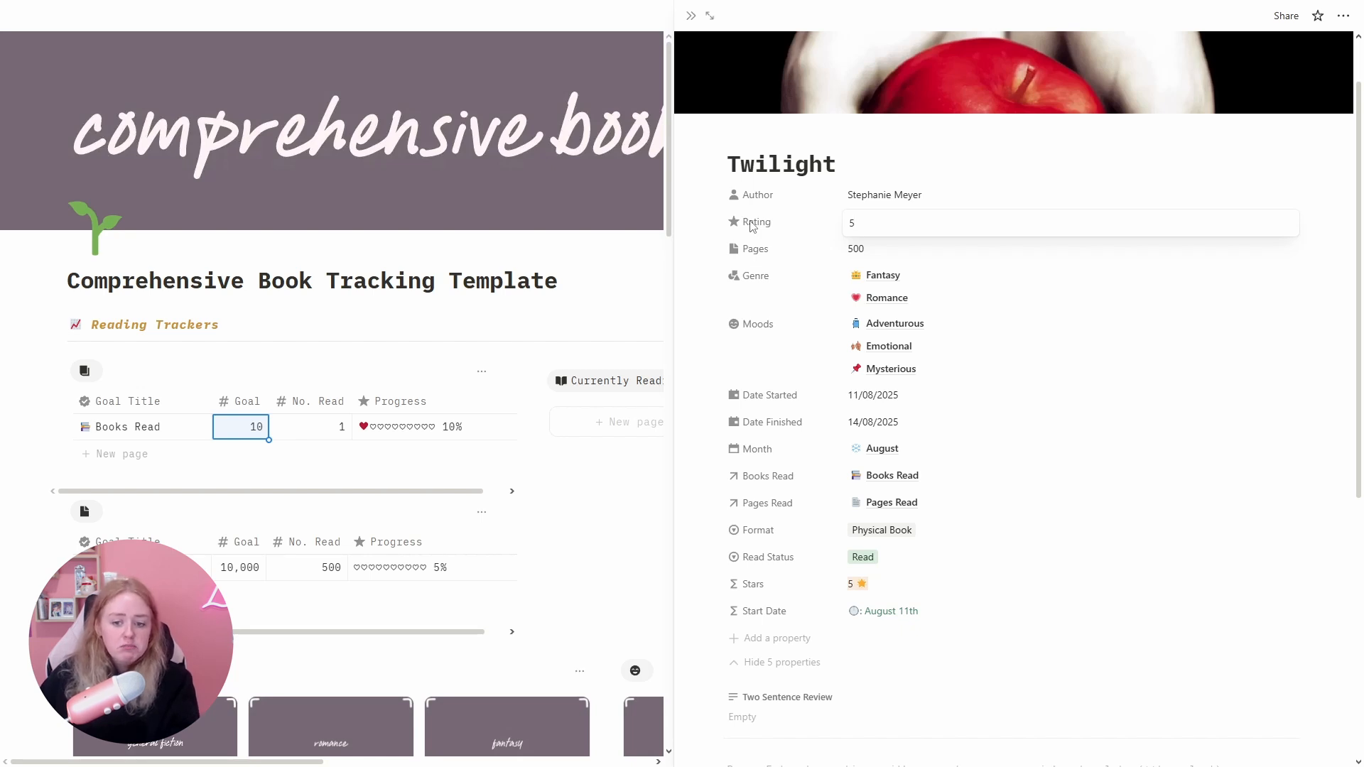
pyautogui.press('BackSpace')
pyautogui.write('10')
pyautogui.press('BackSpace')
pyautogui.press('BackSpace')
pyautogui.write('4')
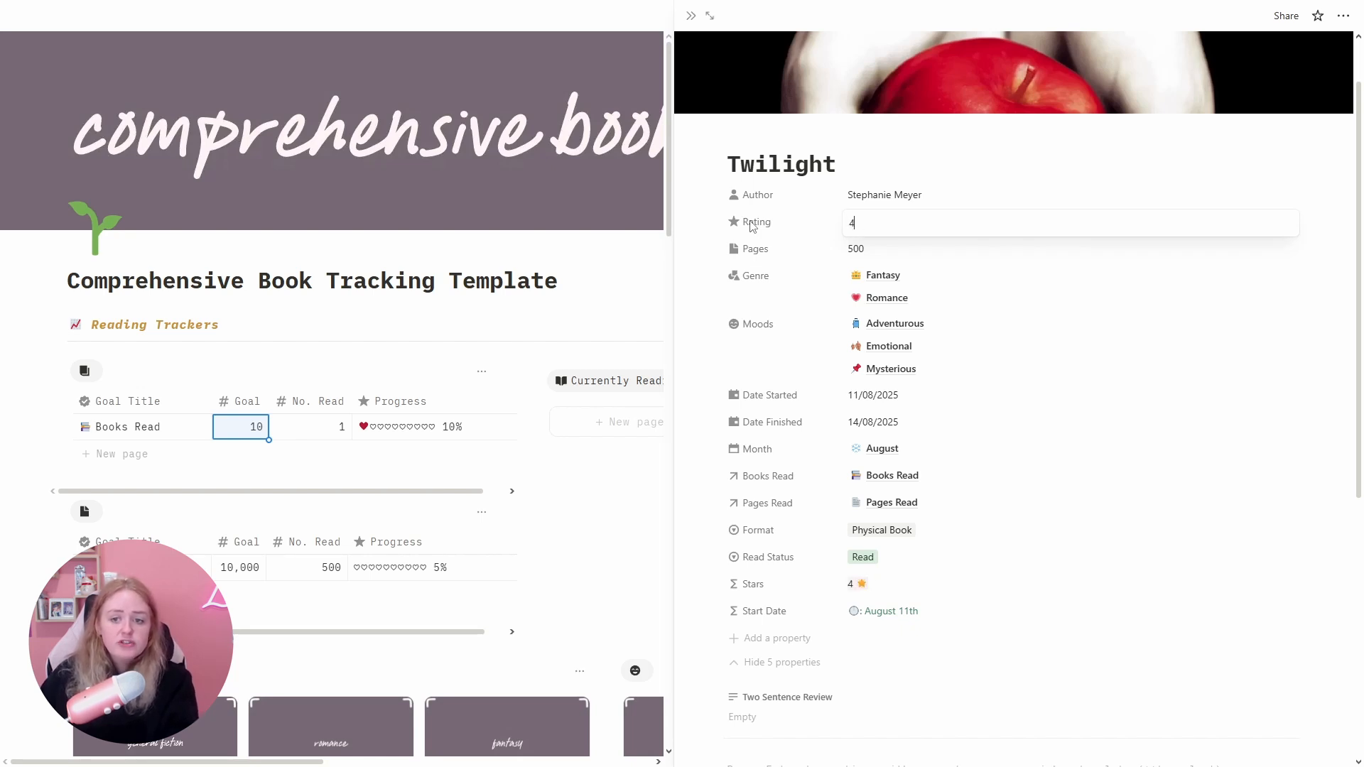
pyautogui.press('BackSpace')
pyautogui.write('5')
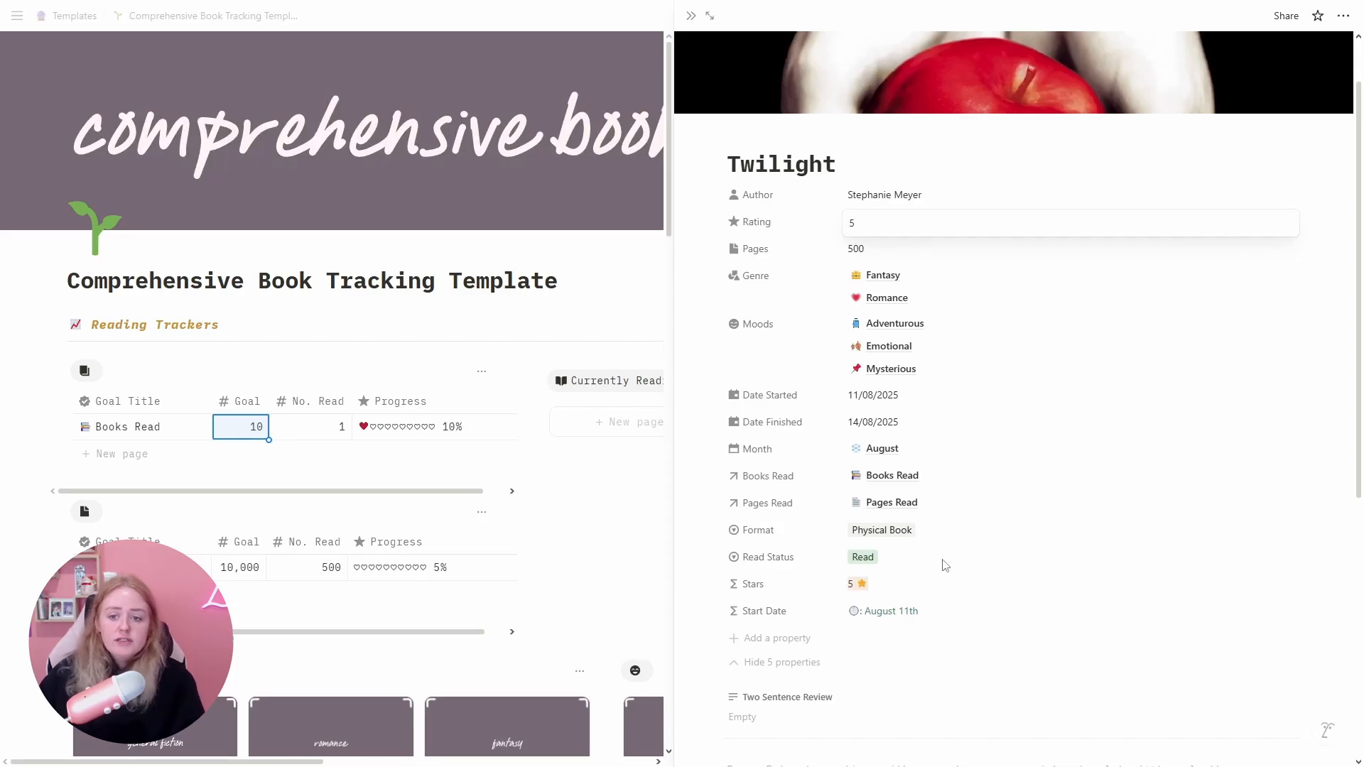
pyautogui.click(964, 593)
# - Write "Bella look, it's a worm." as Twilight's Two Sentence Review
pyautogui.scroll(-3, 977, 338)
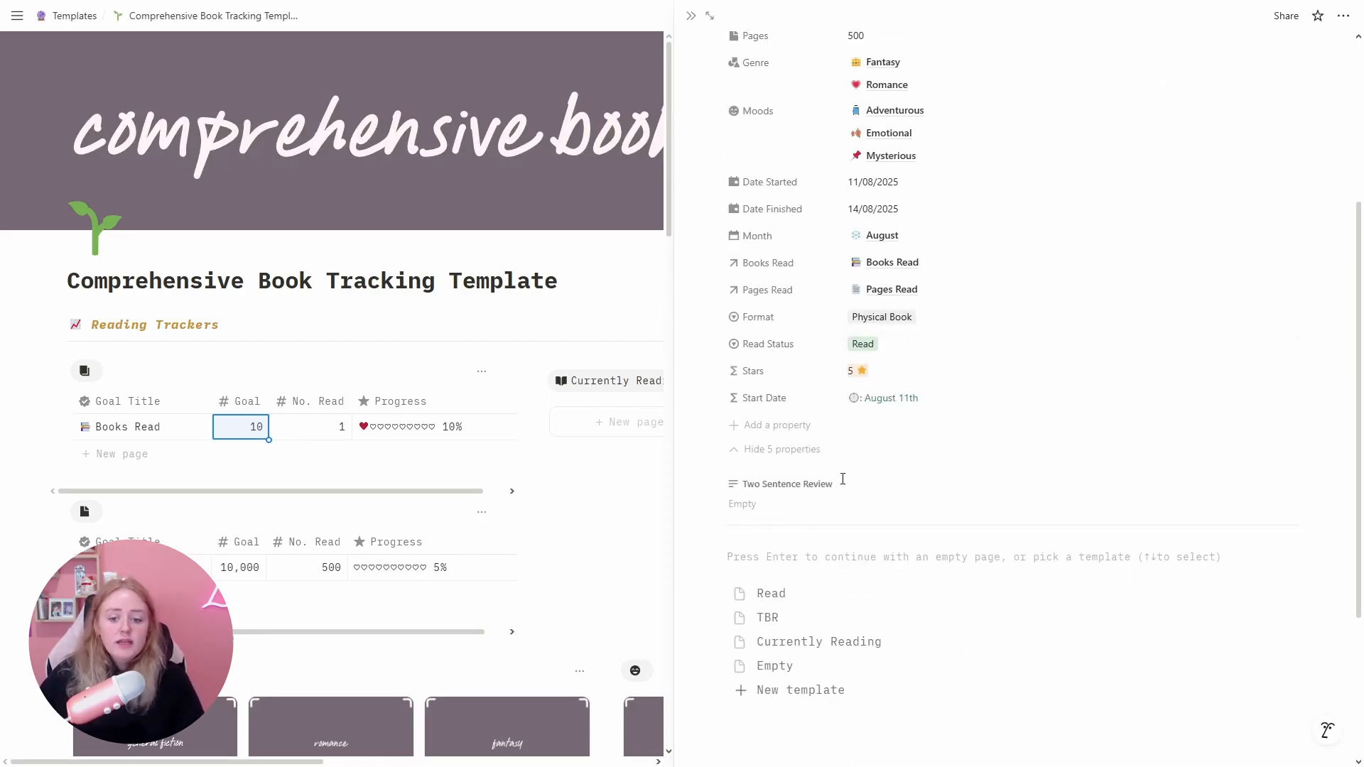
pyautogui.click(757, 505)
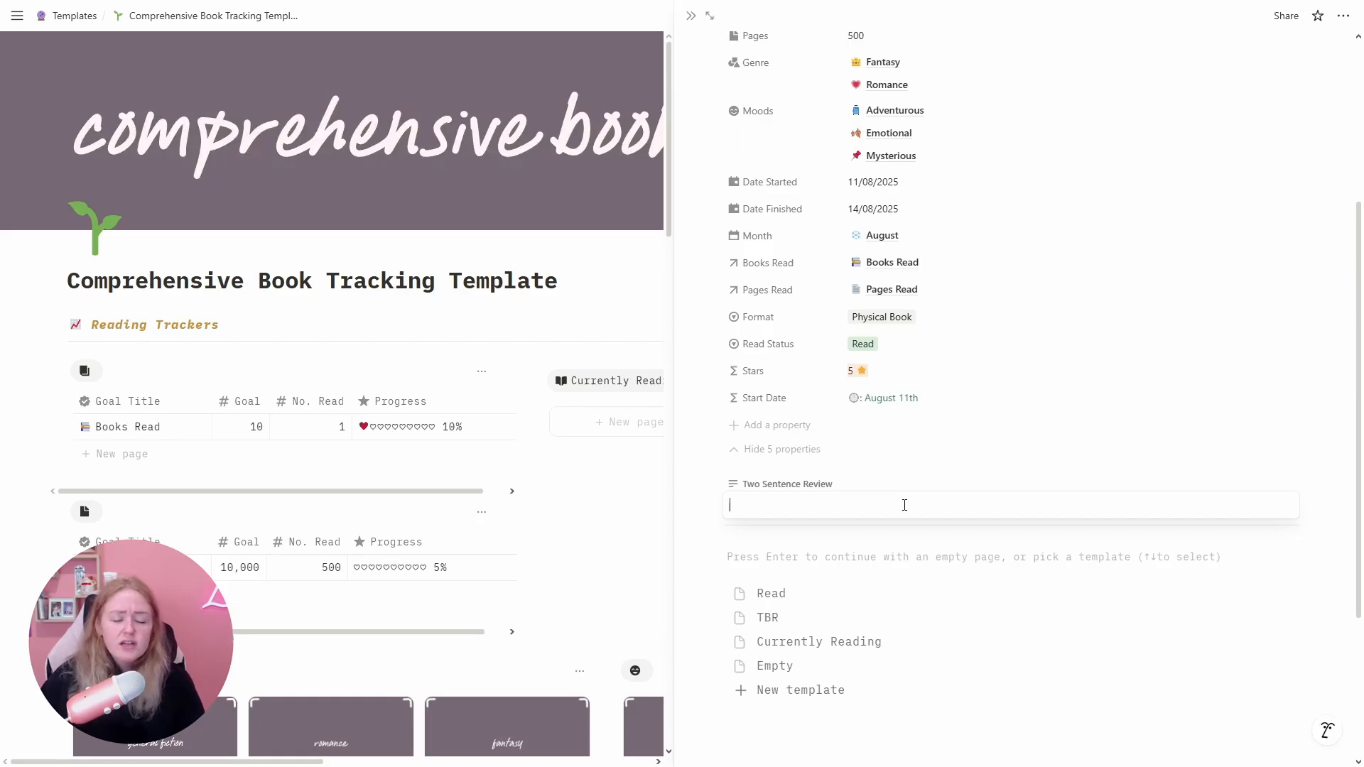
pyautogui.write('Be')
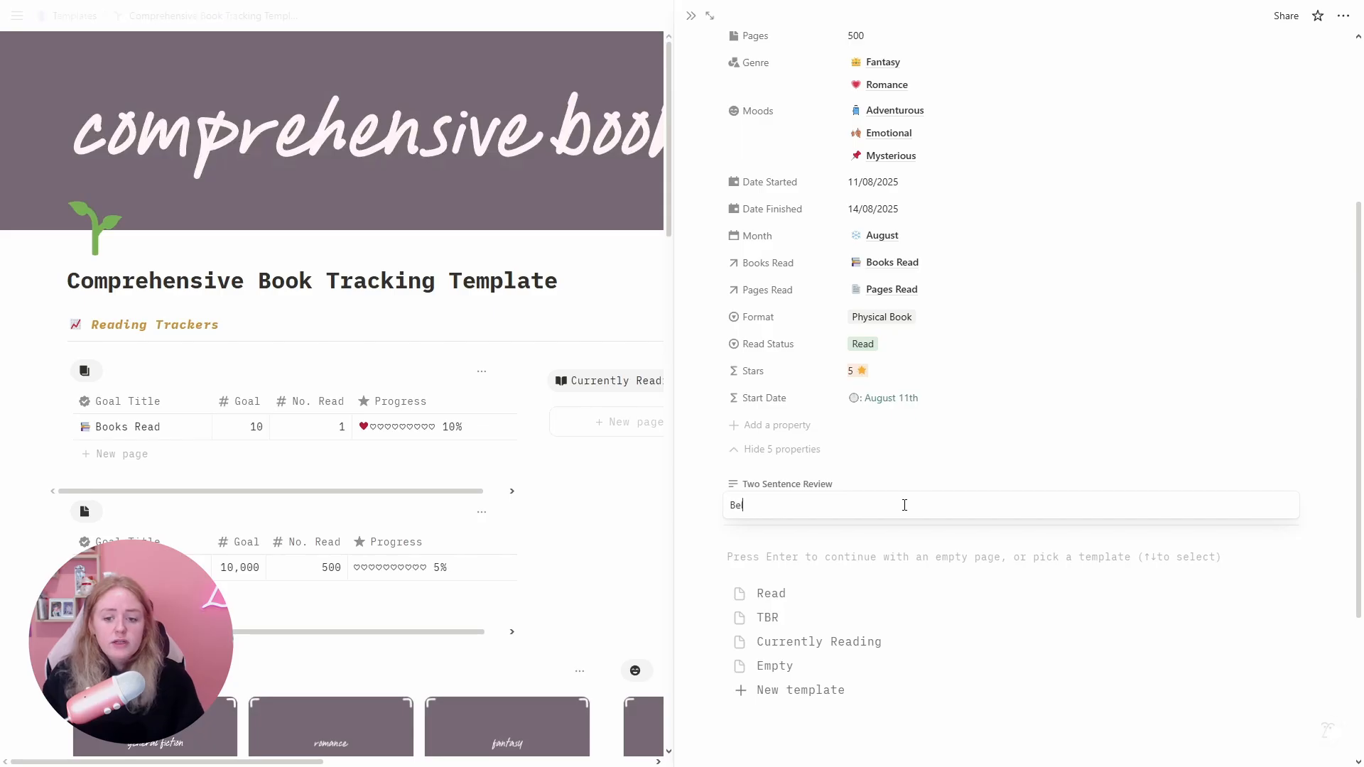
pyautogui.write("lla look, it's a worm.")
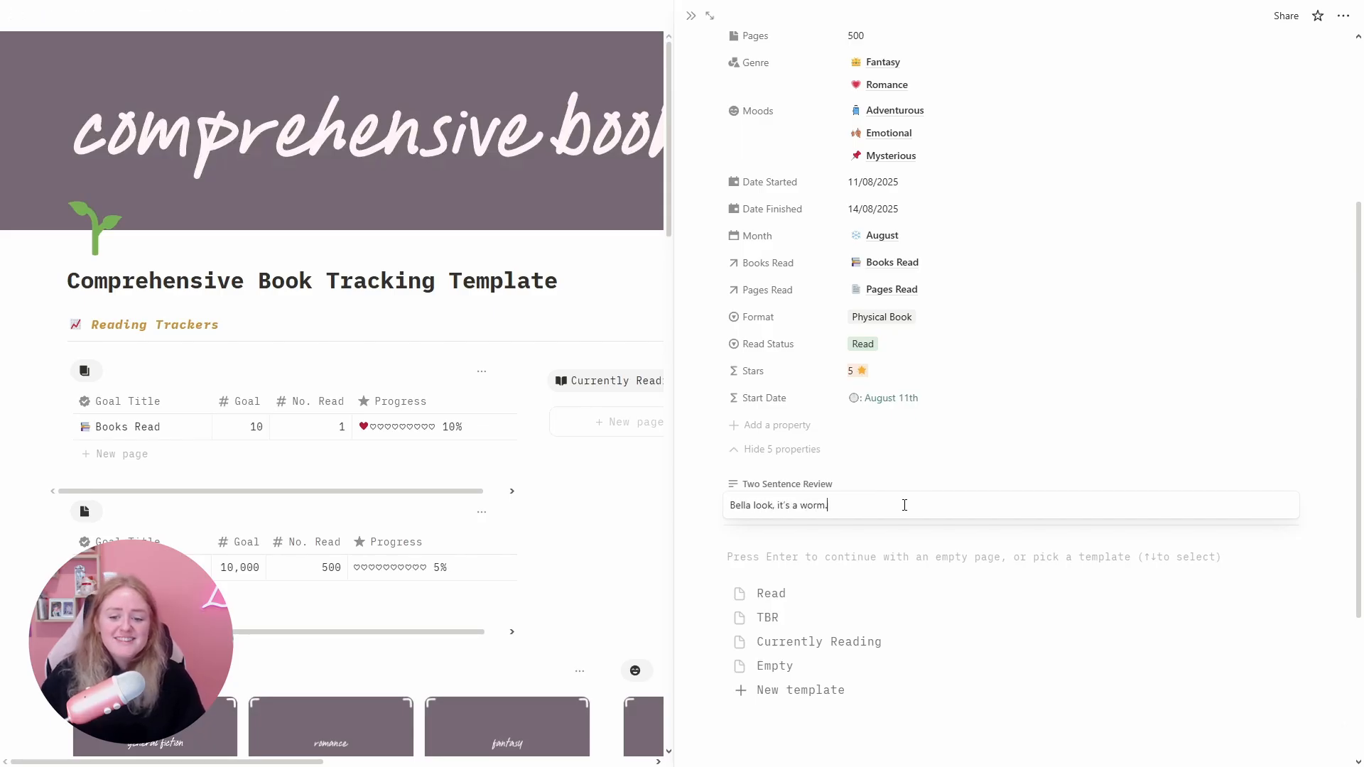
pyautogui.click(843, 452)
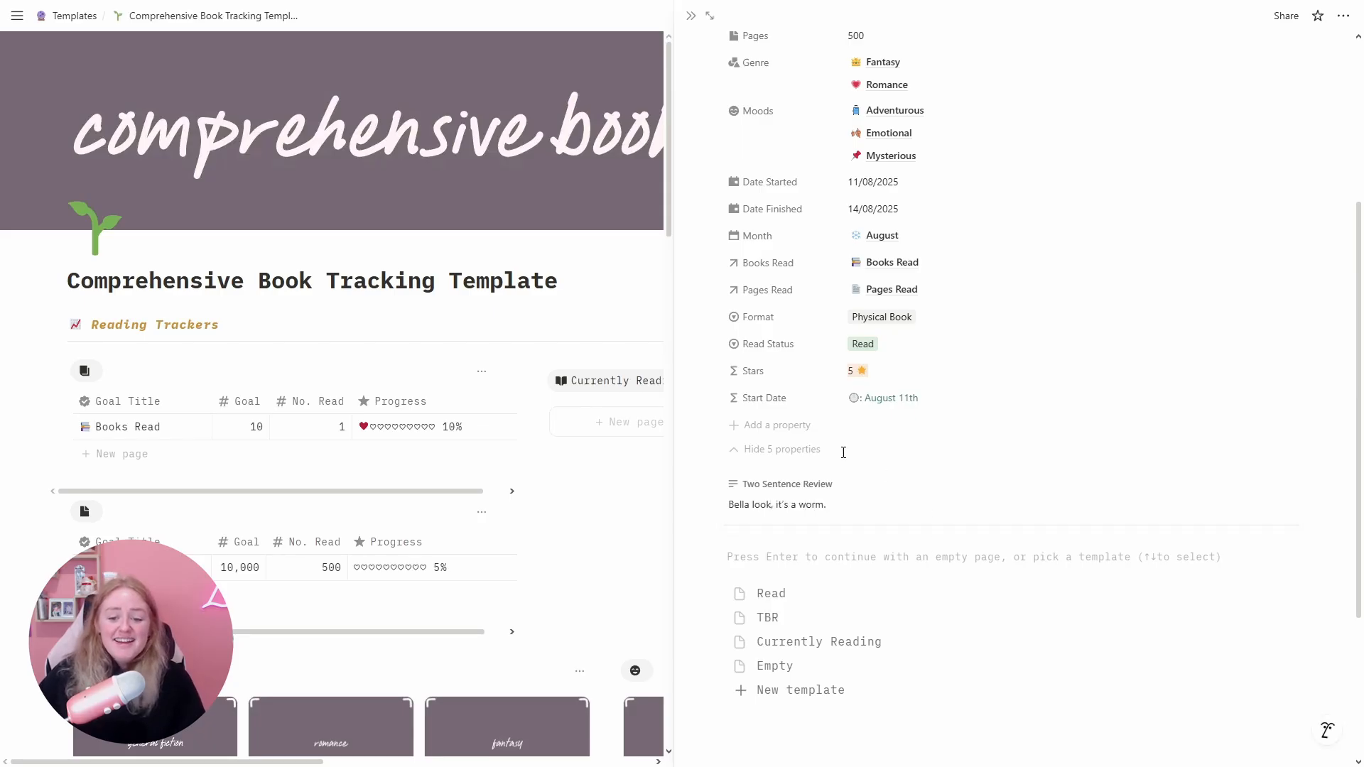
pyautogui.scroll(3, 901, 474)
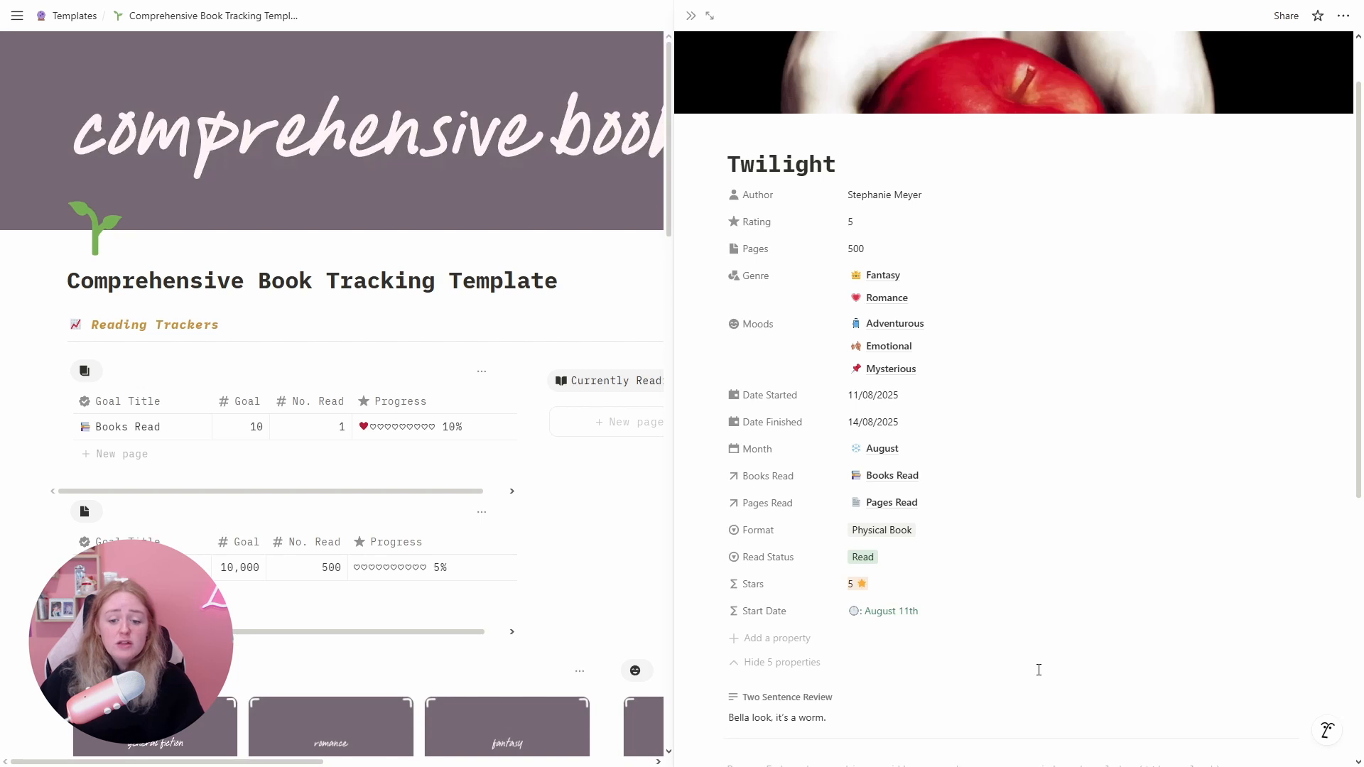
pyautogui.scroll(-1, 1038, 670)
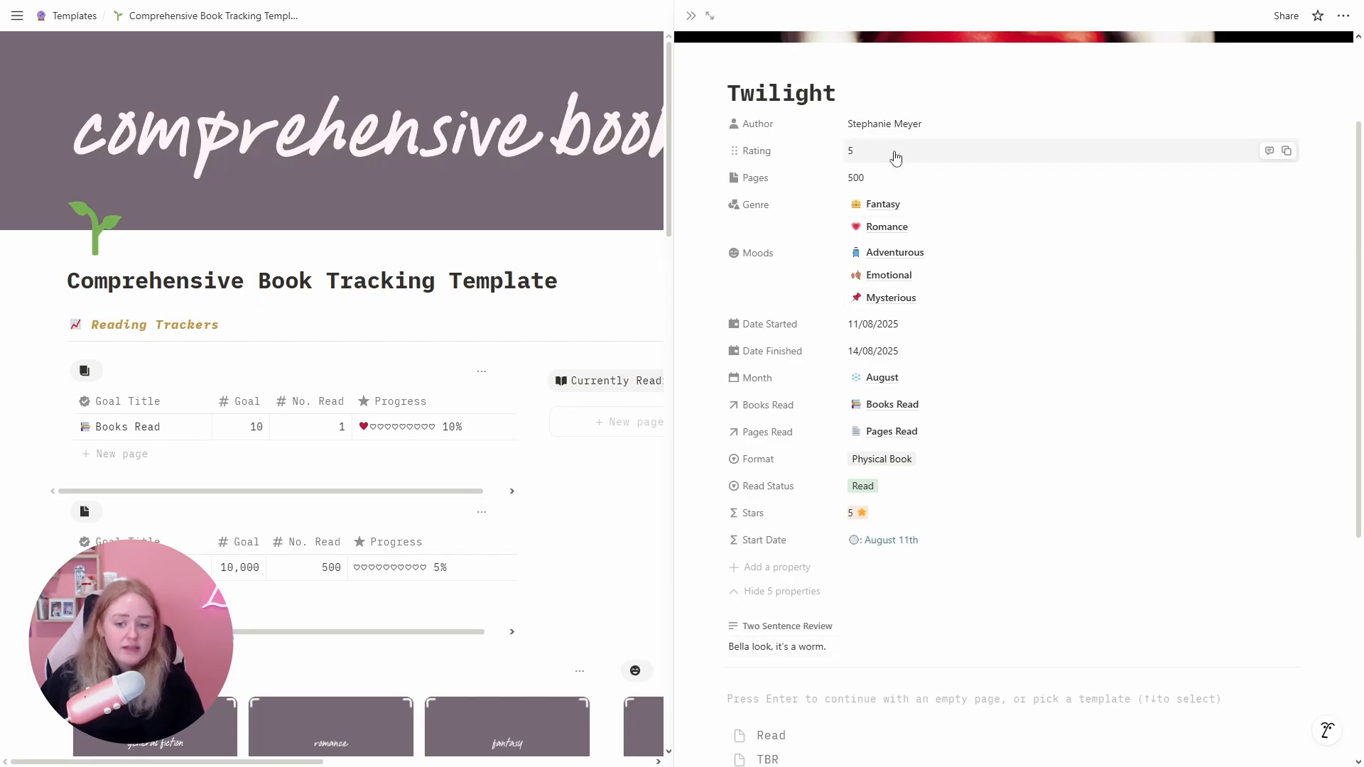
# - Close the Twilight entry and view the 2025 Complete Reading List as a table and as a gallery
pyautogui.scroll(2, 944, 308)
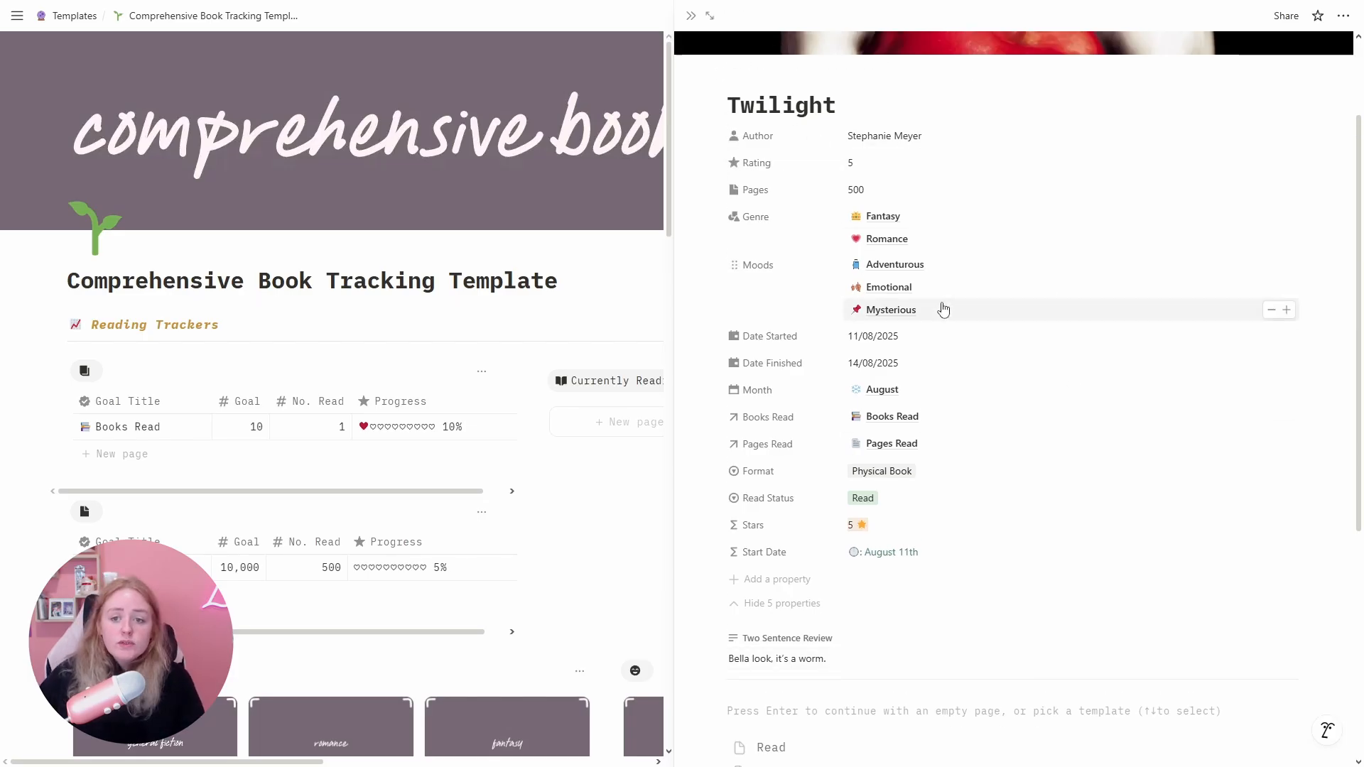
pyautogui.click(691, 15)
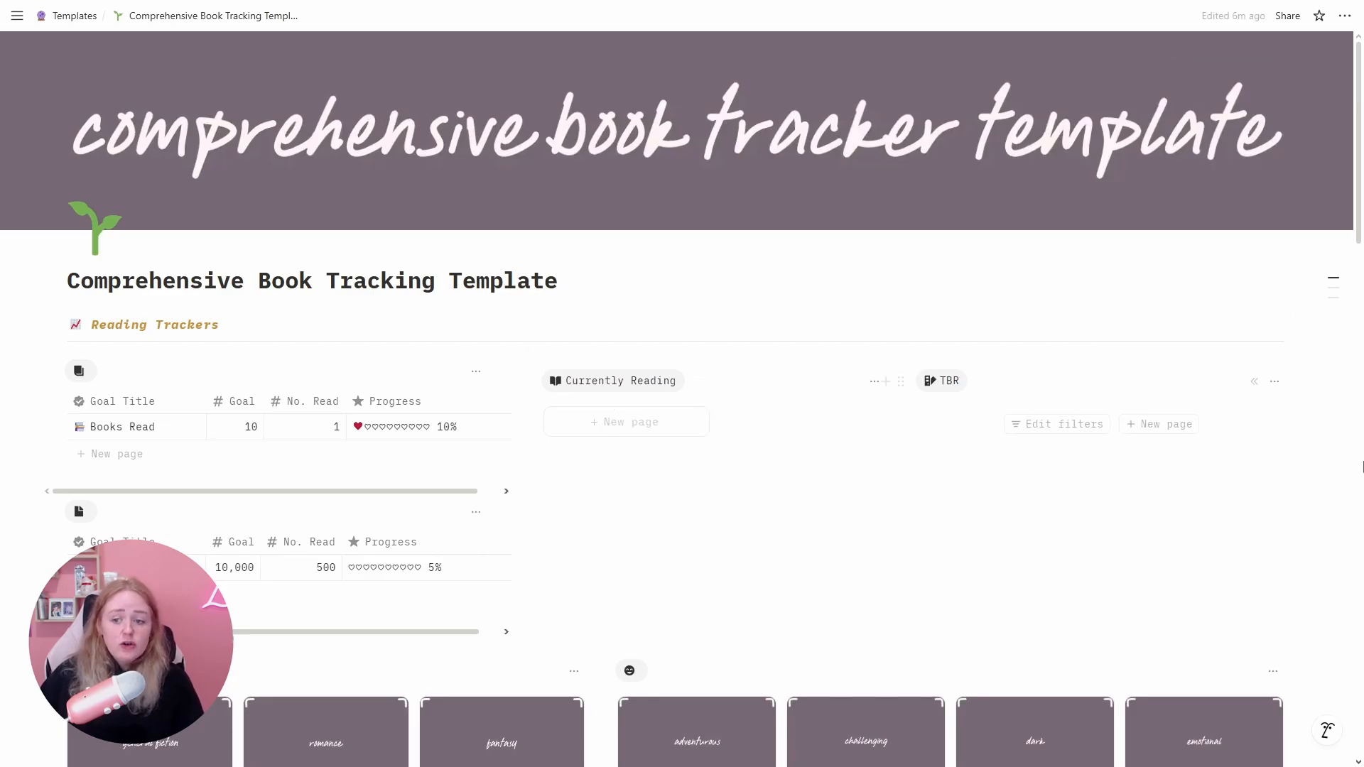
pyautogui.scroll(-20, 1287, 432)
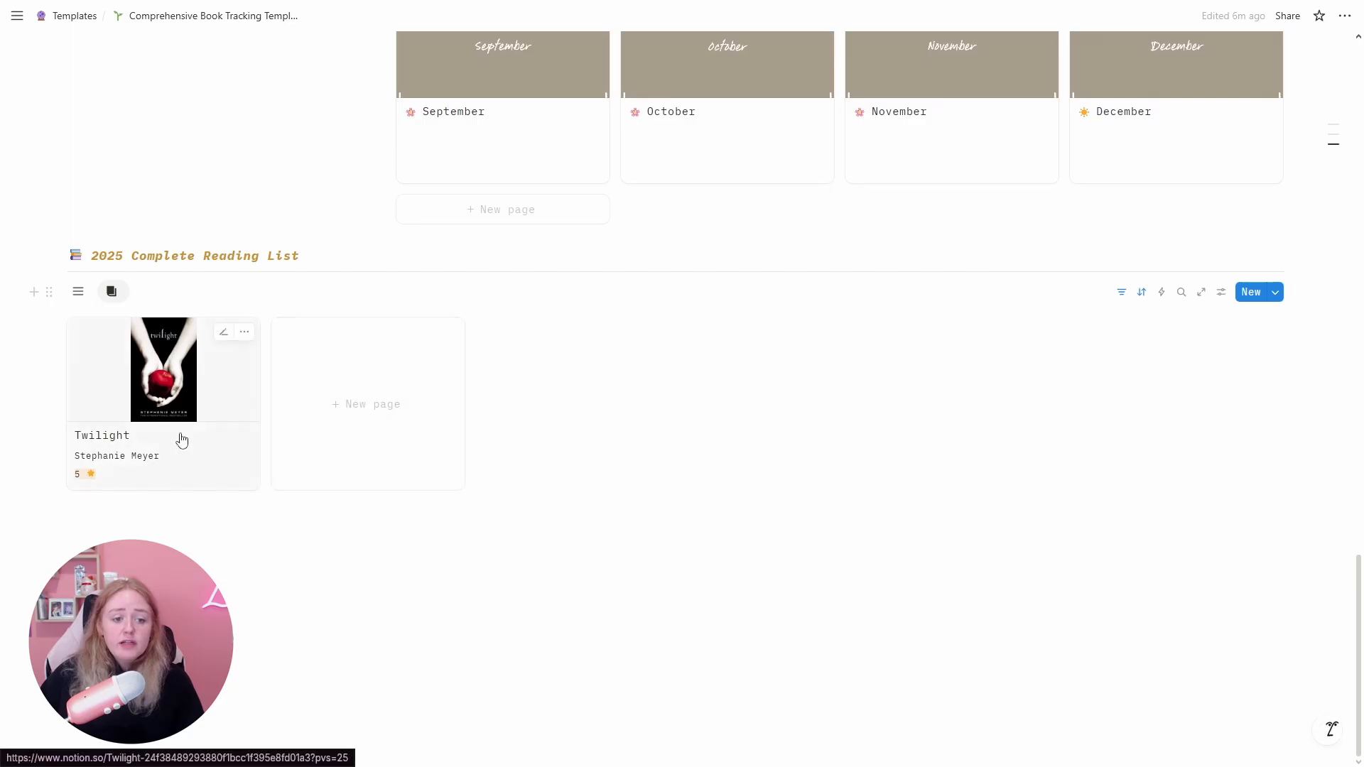
pyautogui.click(80, 293)
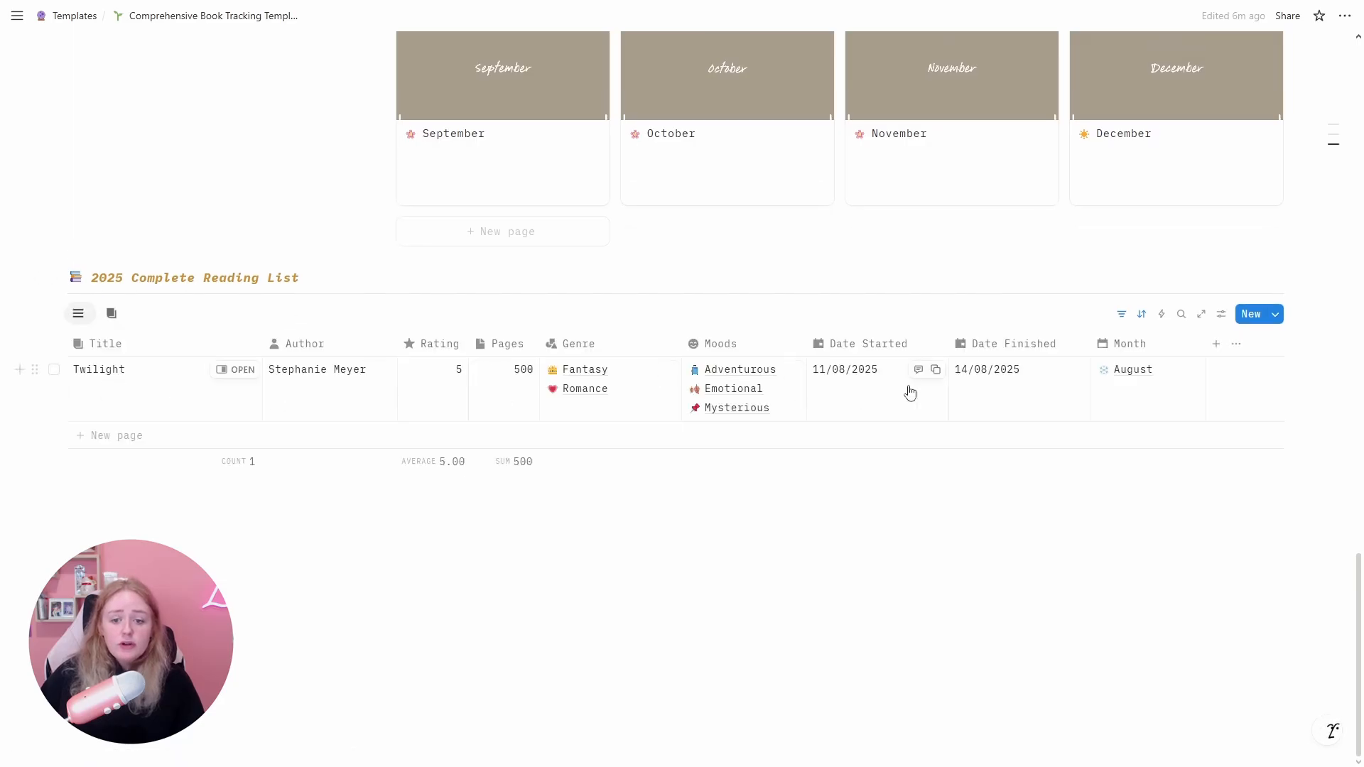
pyautogui.click(113, 313)
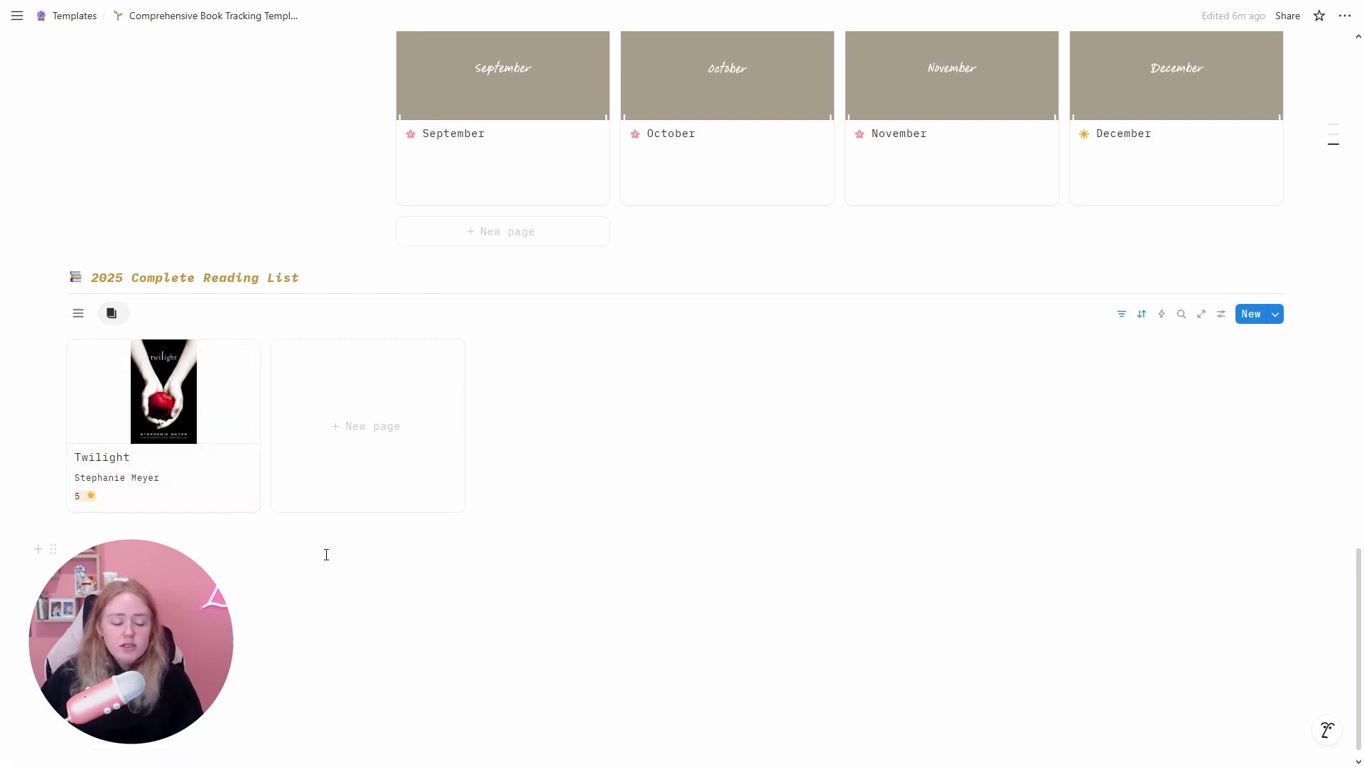
# - Look up Twilight on the Romance genre and Mysterious mood pages, and check August's stats in Monthly Reads
pyautogui.scroll(15, 718, 580)
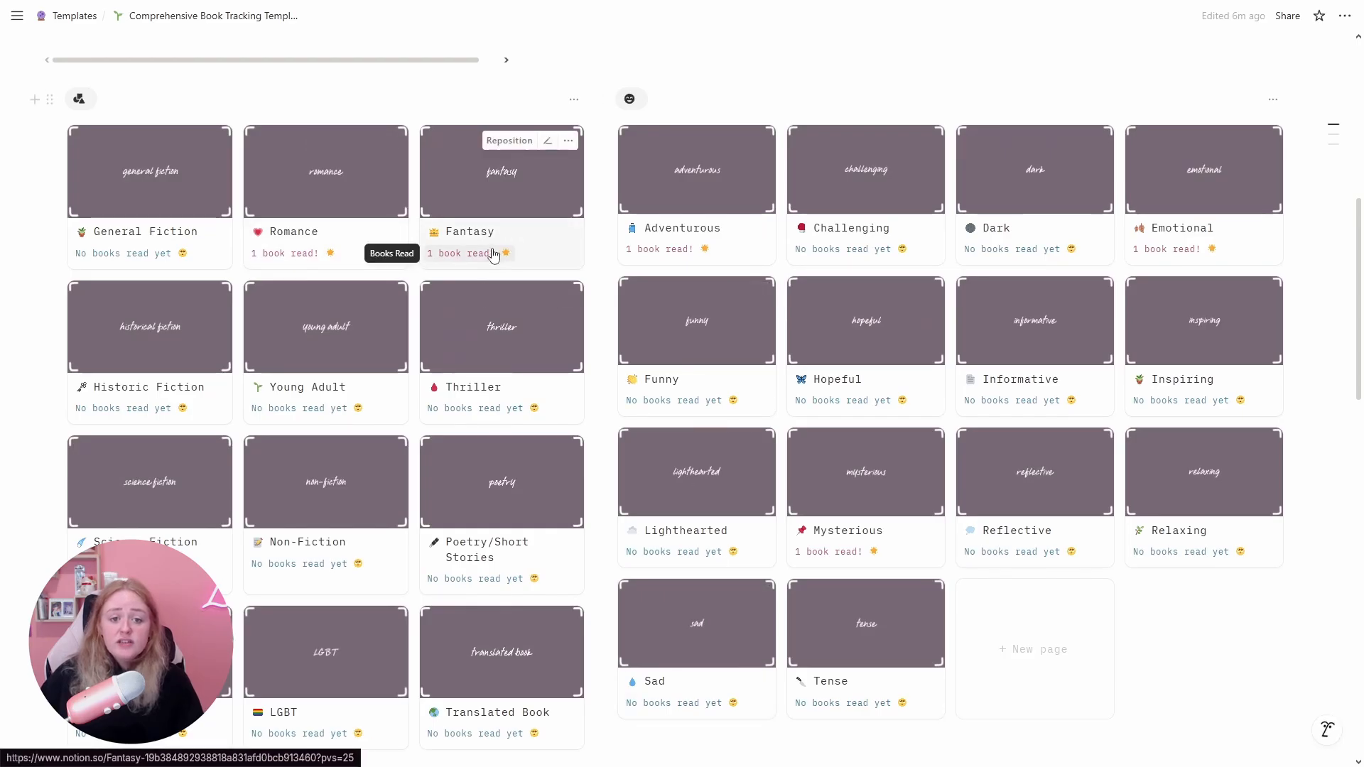
pyautogui.click(376, 250)
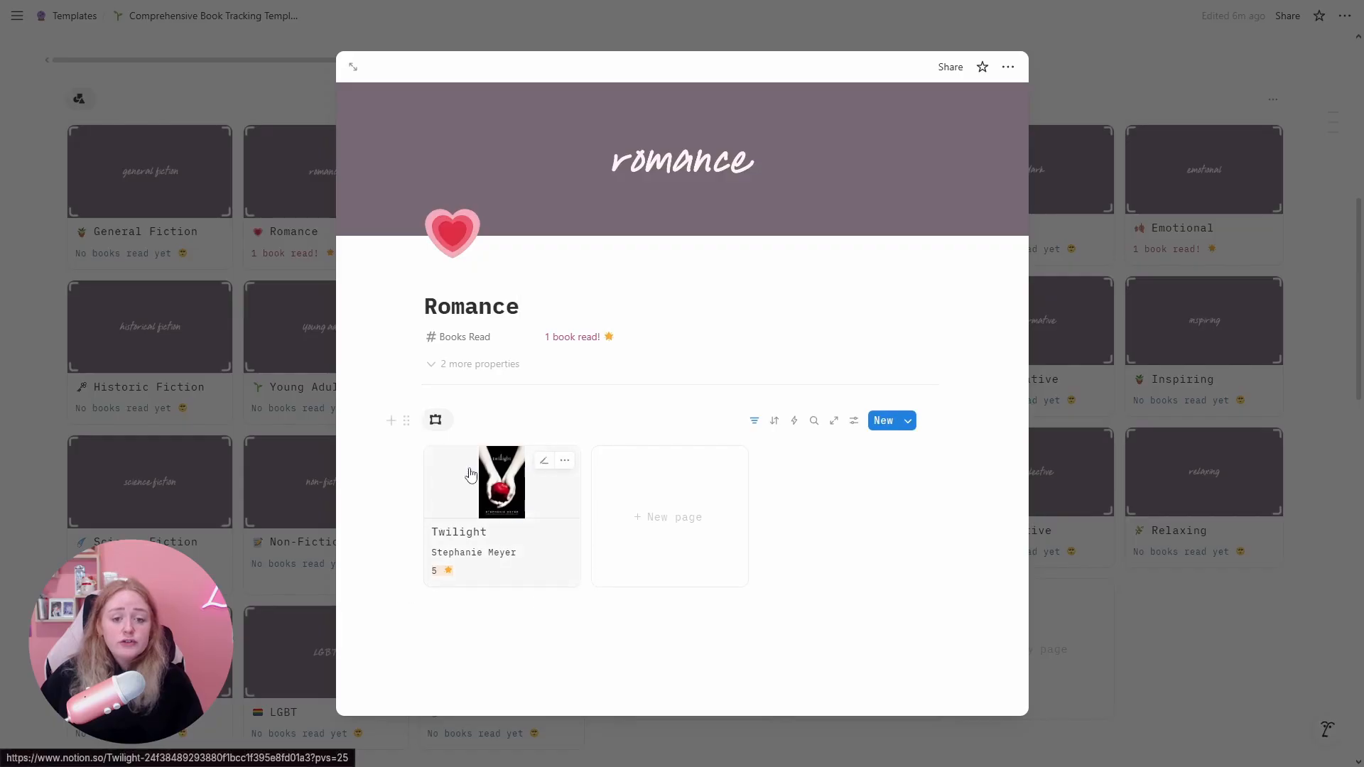
pyautogui.click(1178, 406)
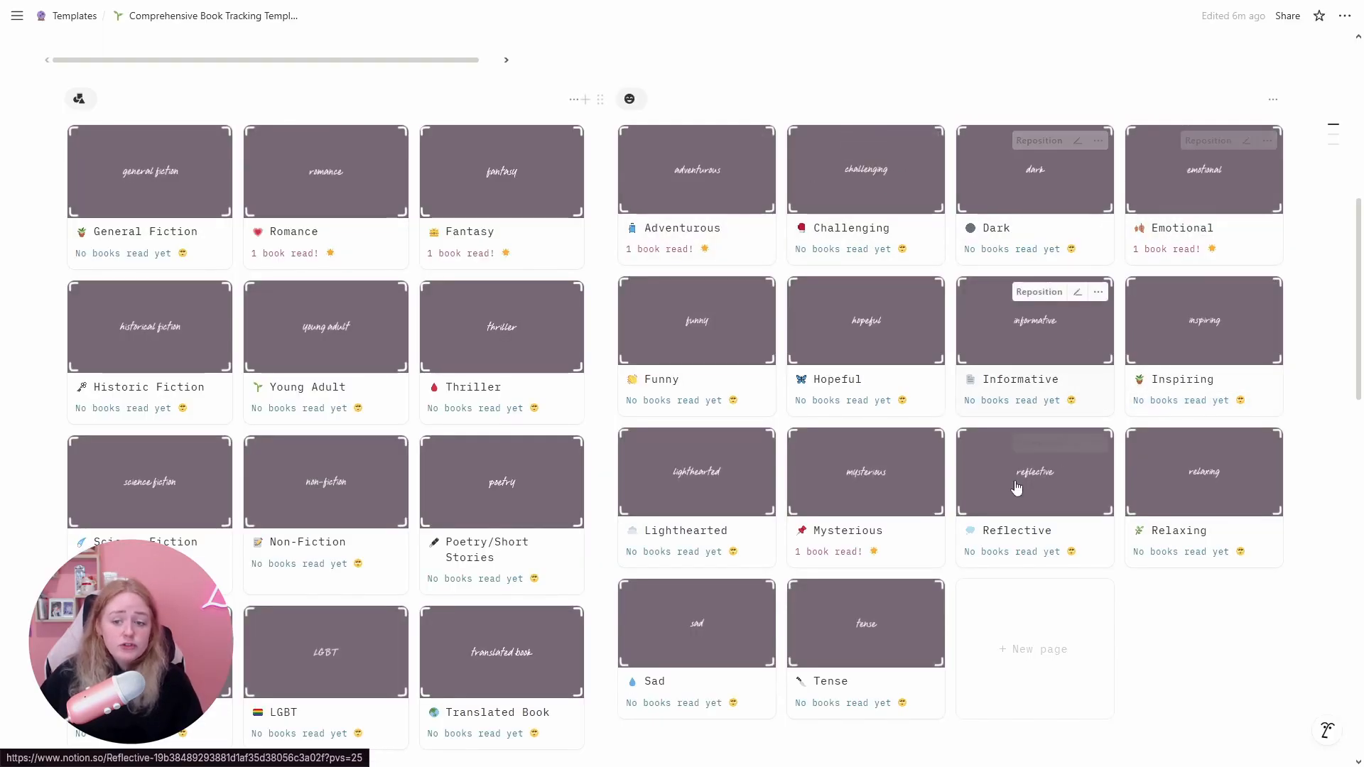
pyautogui.click(906, 535)
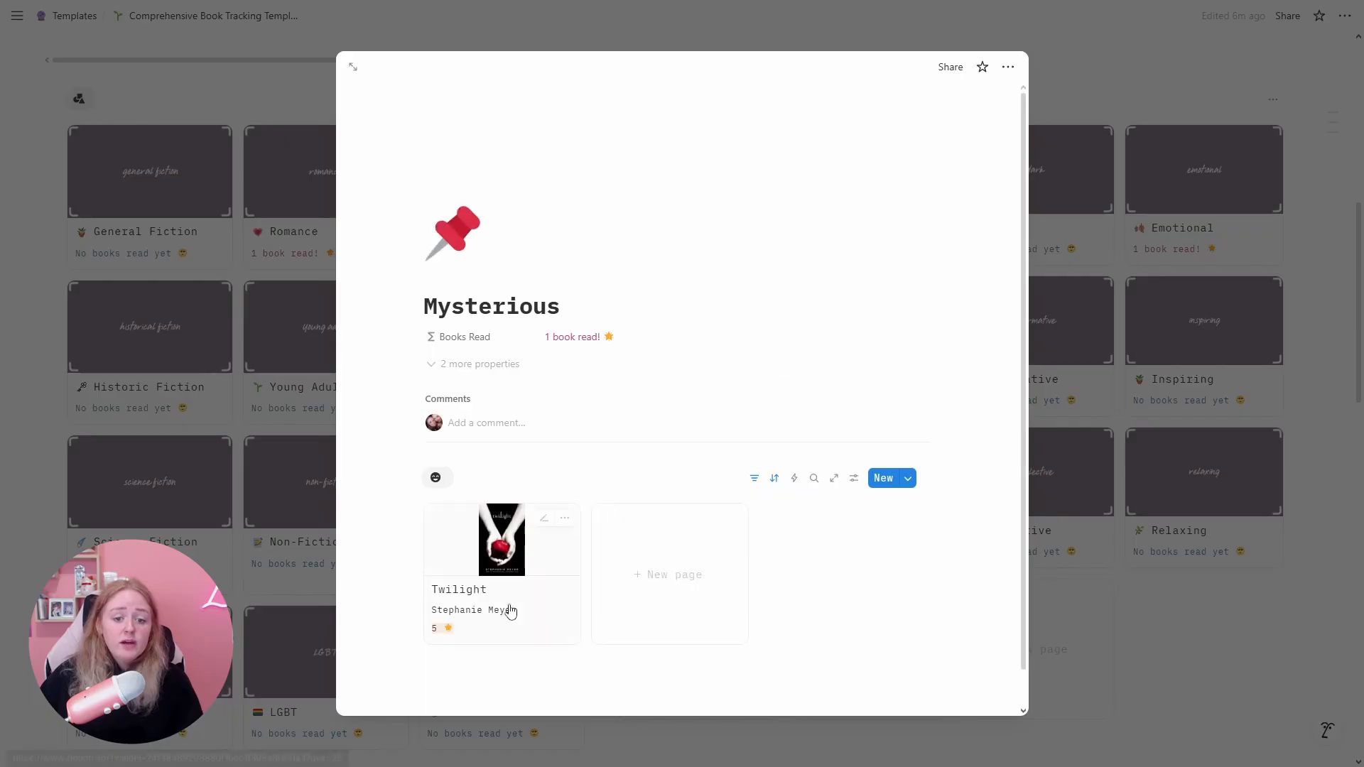
pyautogui.click(1245, 572)
pyautogui.scroll(-11, 1247, 573)
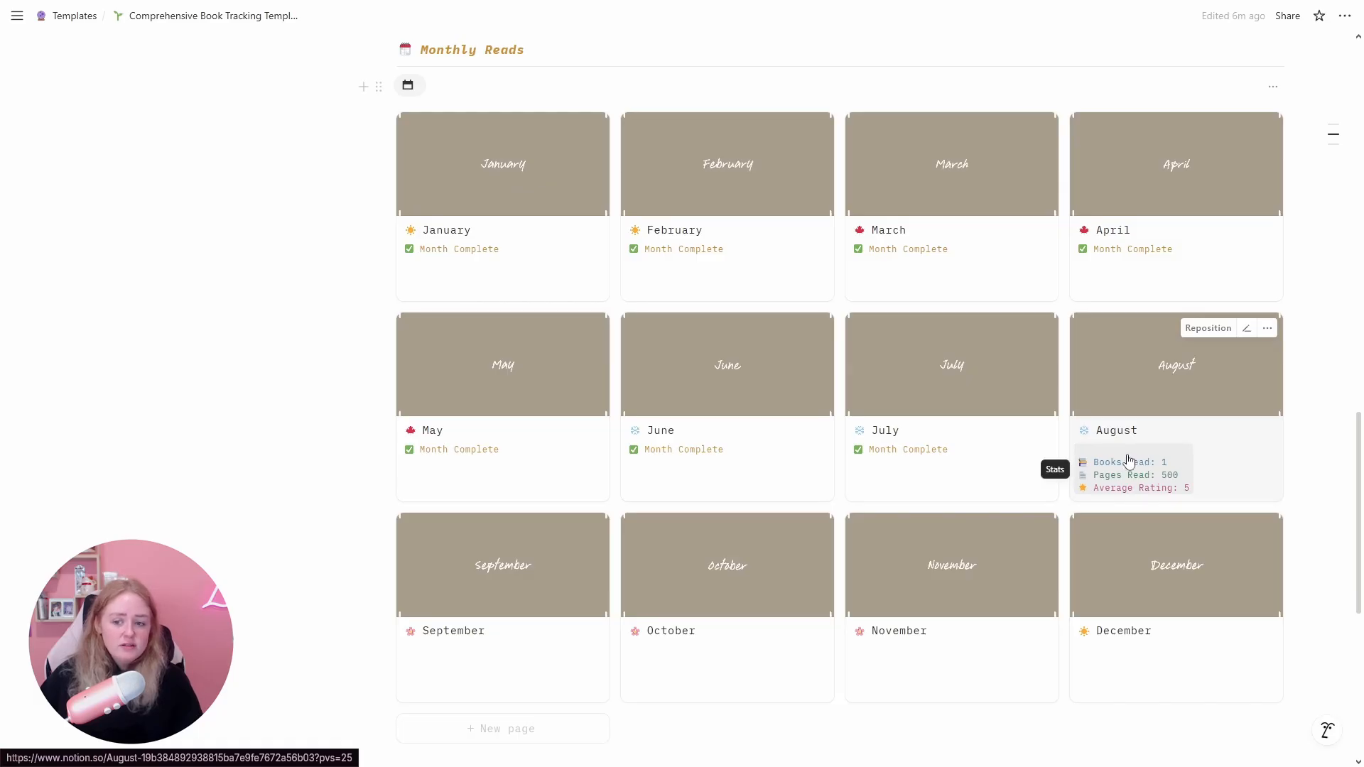
pyautogui.moveTo(17, 16)
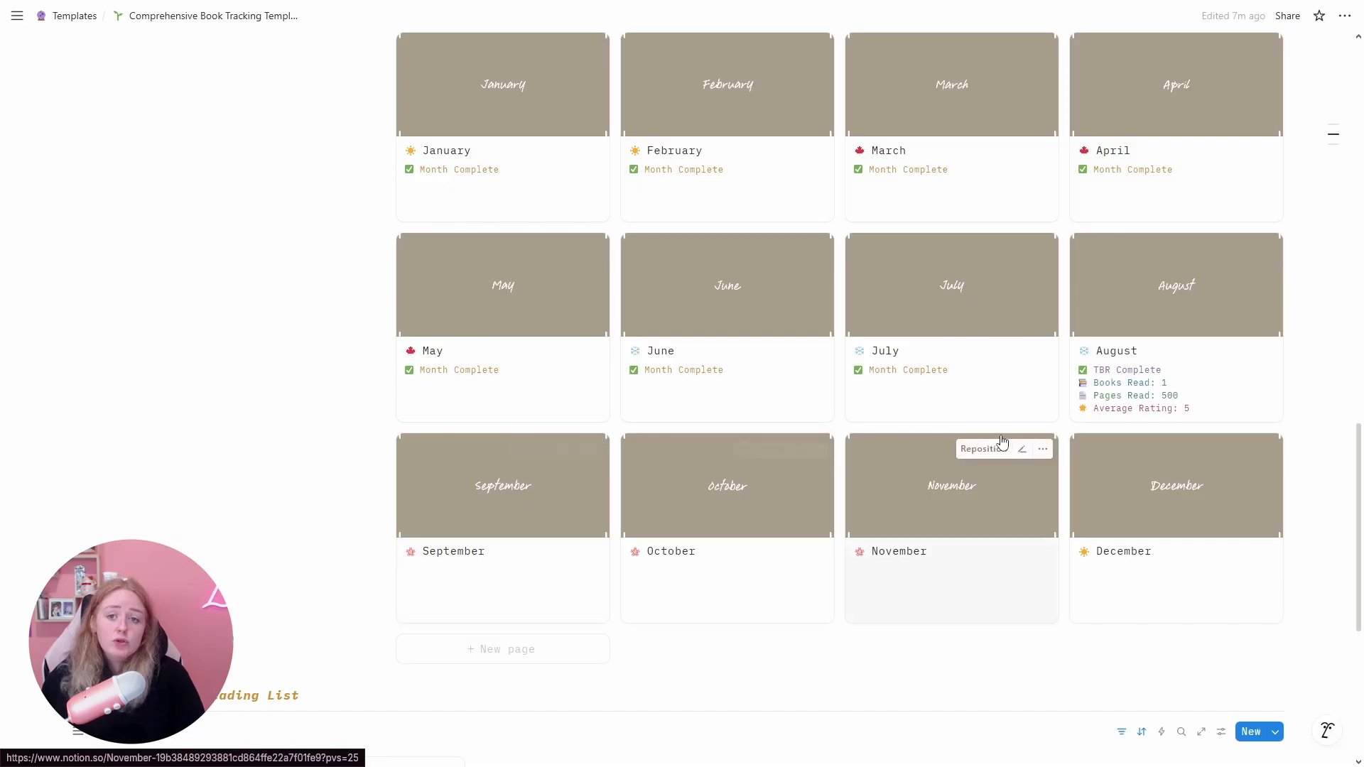
# - Add a new book titled "New Moon" to the TBR list
pyautogui.scroll(7, 1001, 461)
pyautogui.scroll(12, 1001, 461)
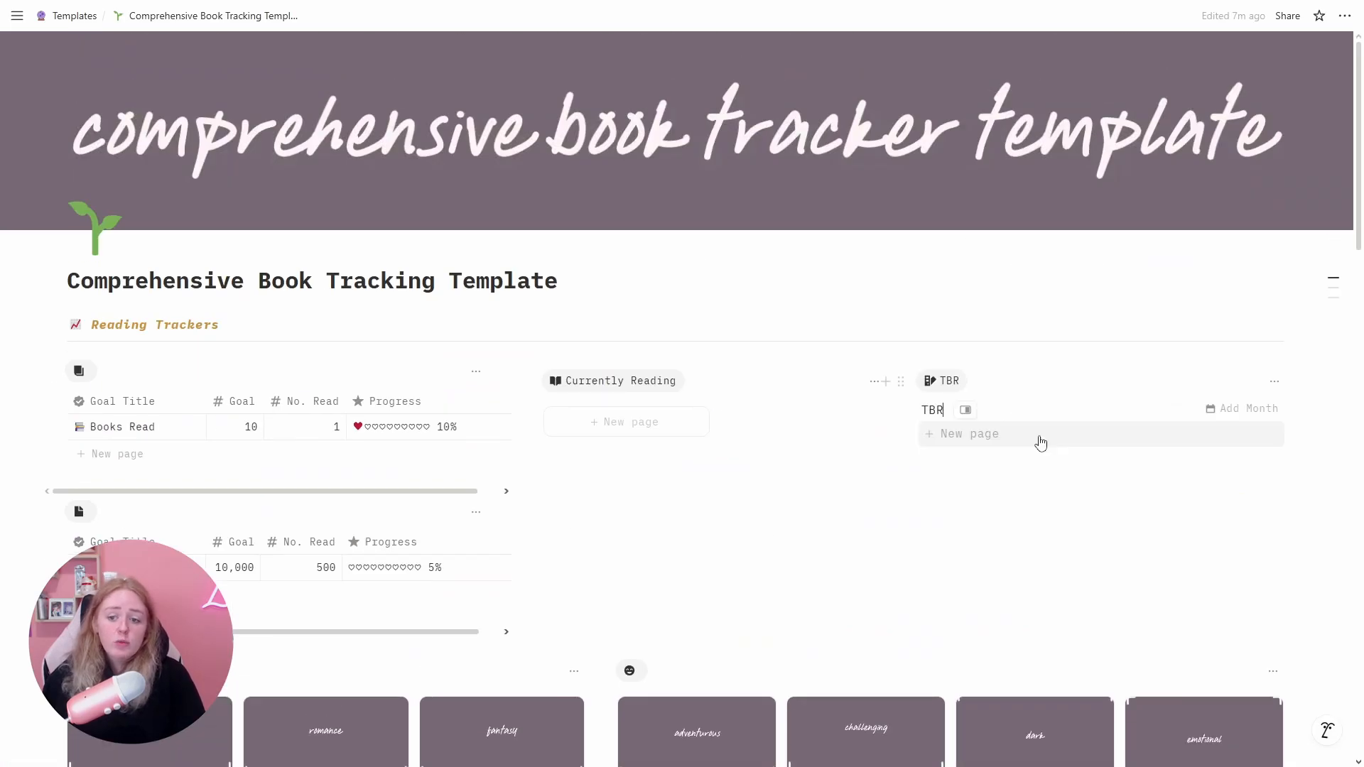
pyautogui.press('BackSpace')
pyautogui.press('BackSpace')
pyautogui.press('BackSpace')
pyautogui.write('New Moon')
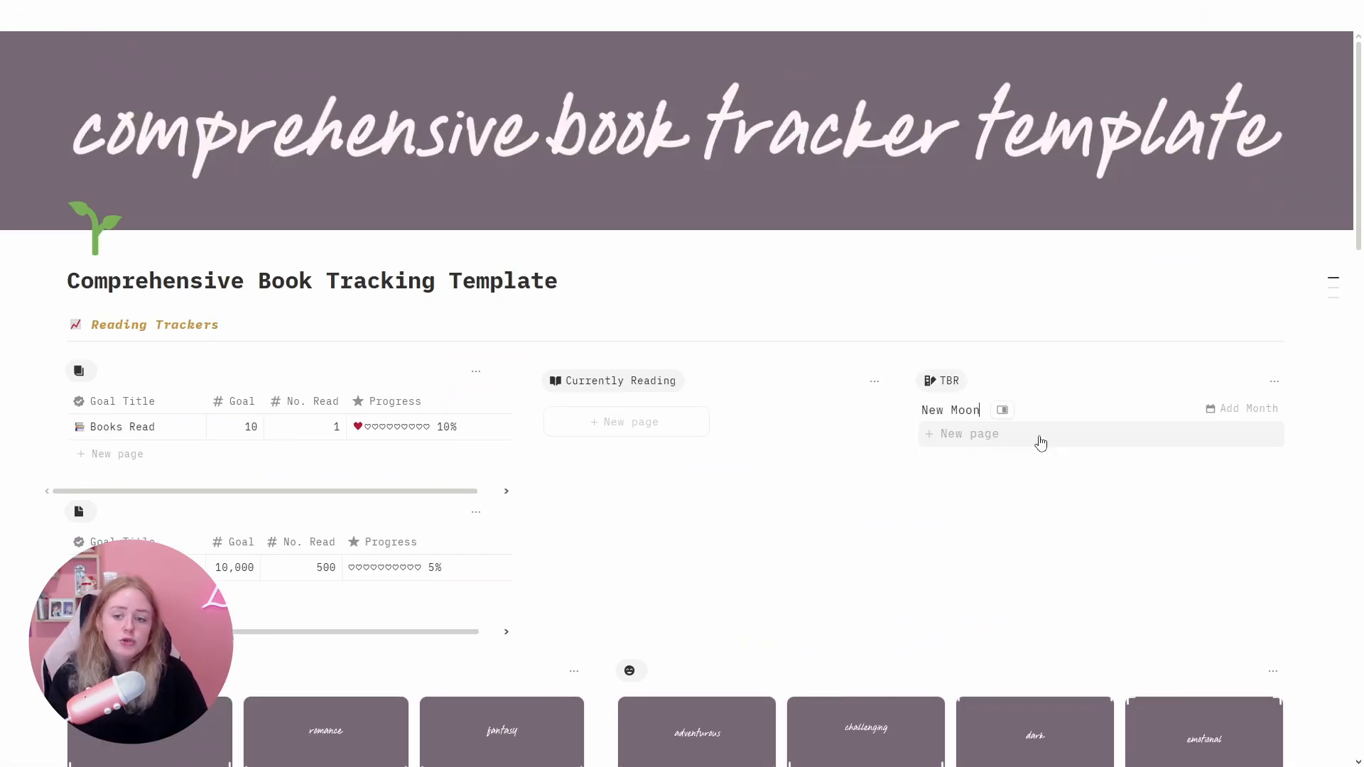
# - Assign New Moon to September and check the September card in Monthly Reads
pyautogui.click(1239, 409)
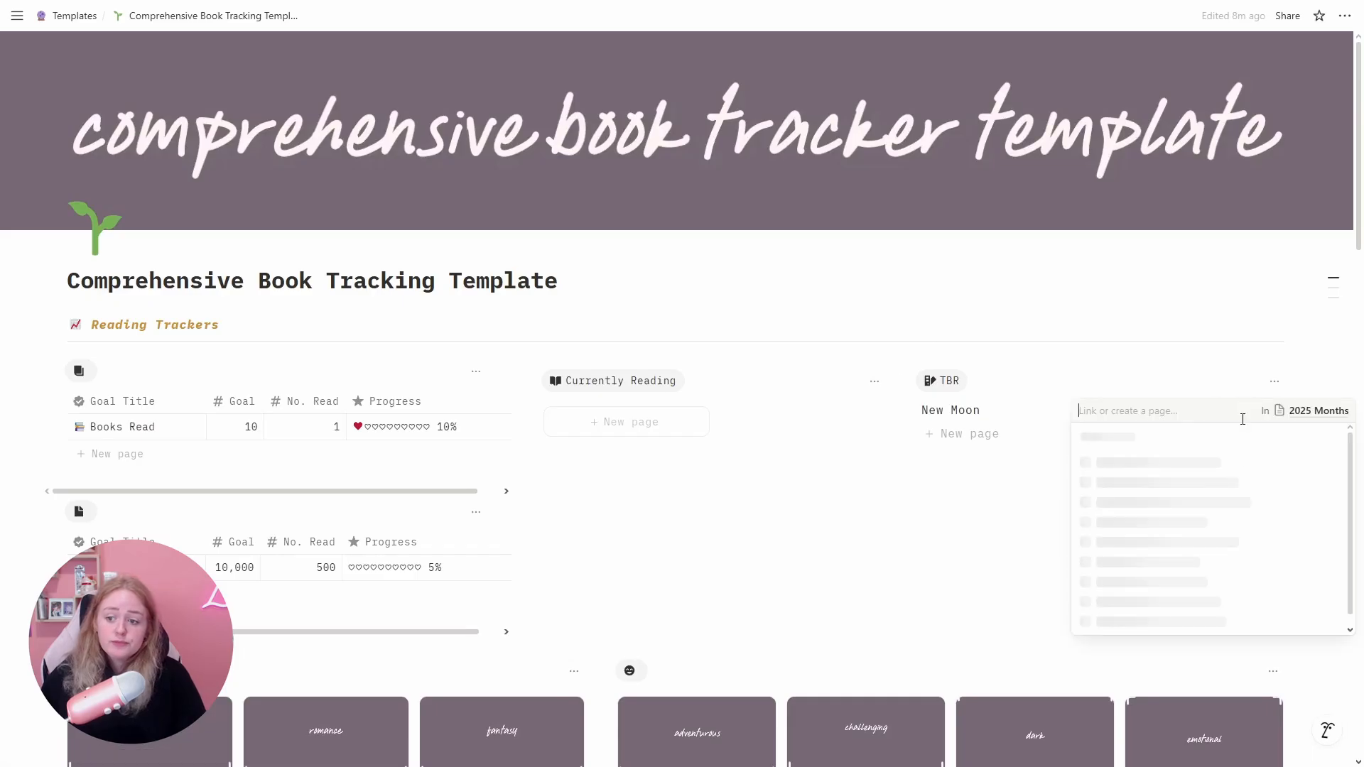
pyautogui.scroll(-3, 1205, 509)
pyautogui.click(1157, 569)
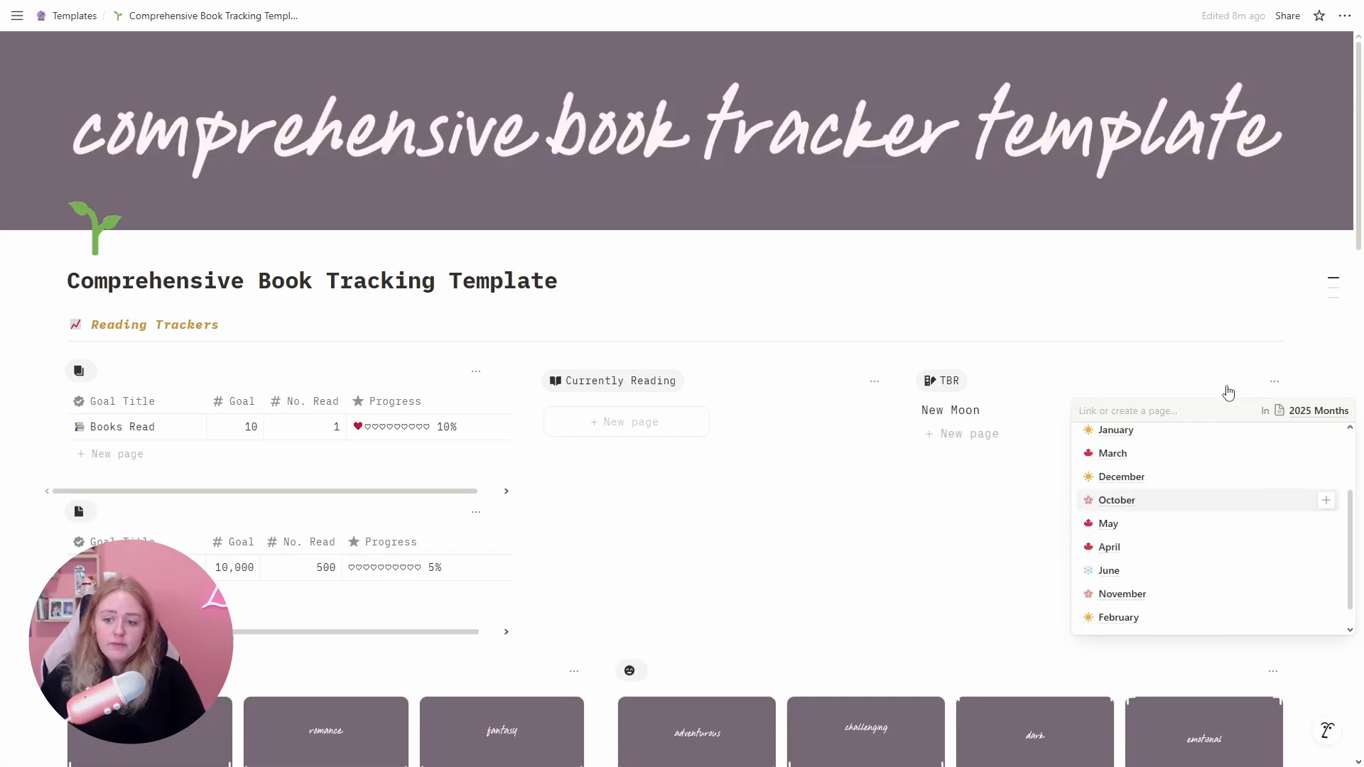
pyautogui.click(1226, 390)
pyautogui.scroll(-20, 1300, 523)
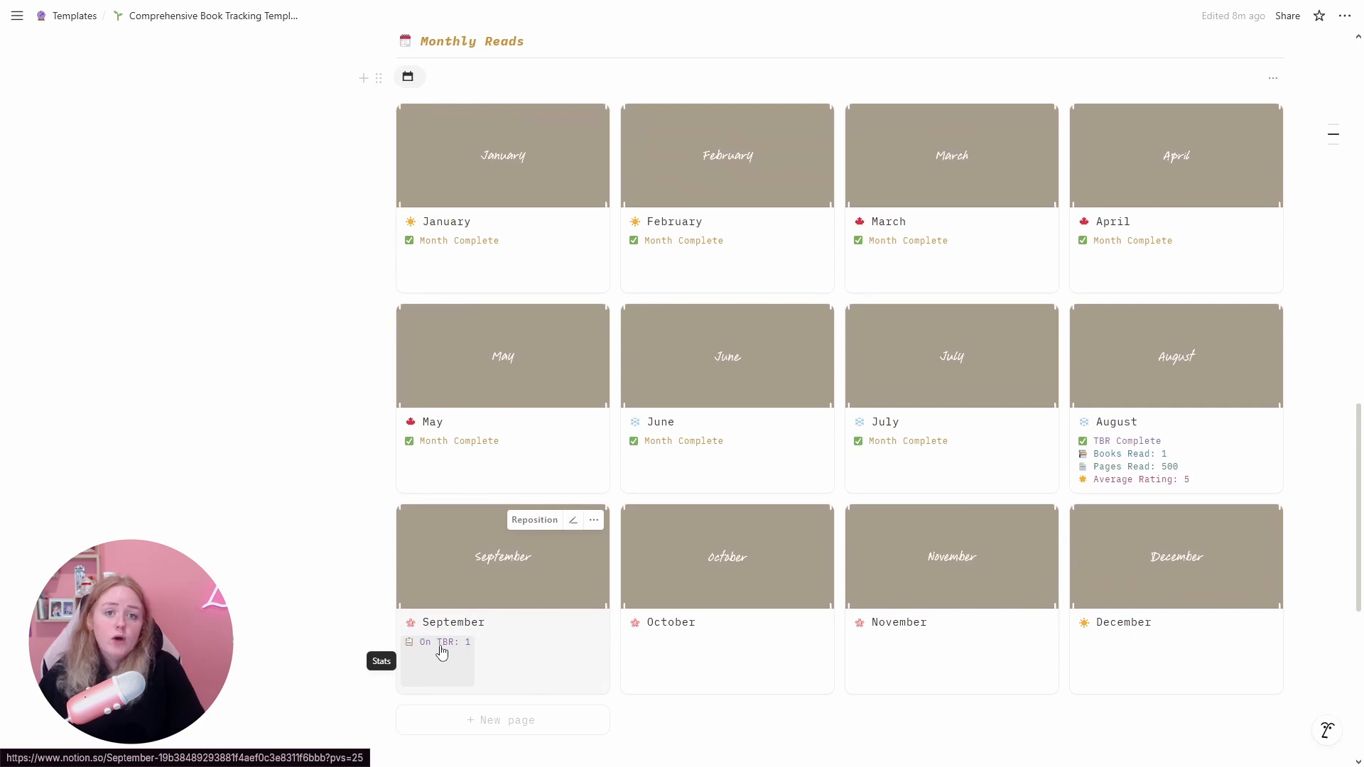
# - Replace New Moon's linked month with August and check the August card in Monthly Reads
pyautogui.scroll(5, 1201, 510)
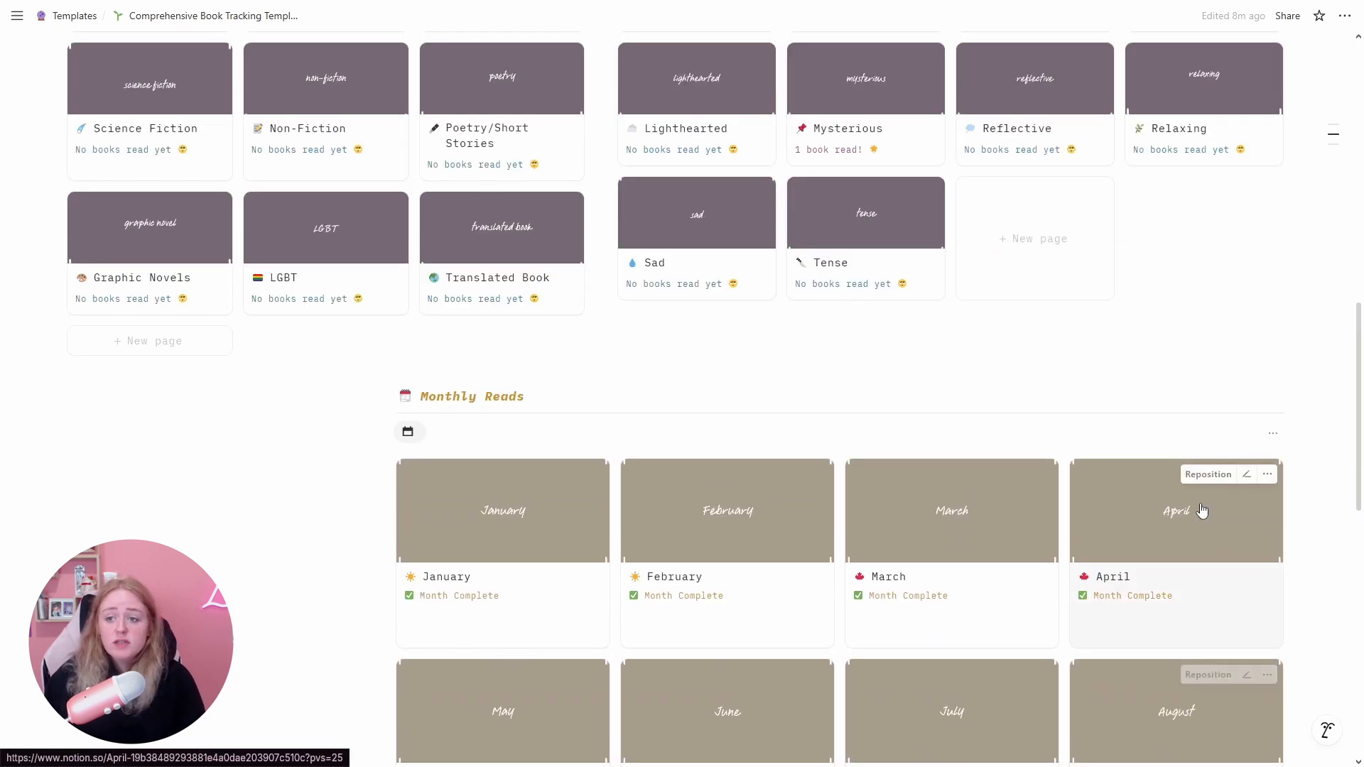
pyautogui.scroll(12, 1201, 510)
pyautogui.click(1248, 340)
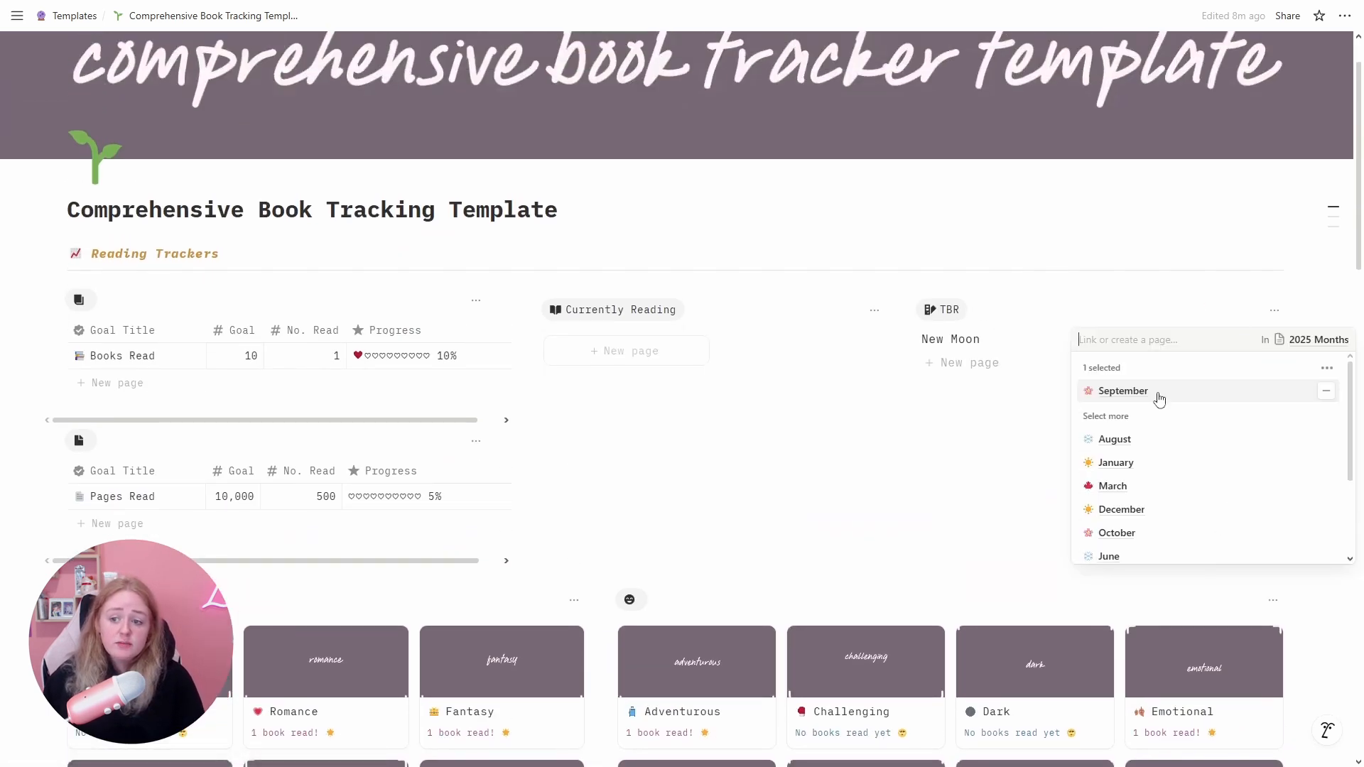
pyautogui.click(1326, 391)
pyautogui.click(1136, 415)
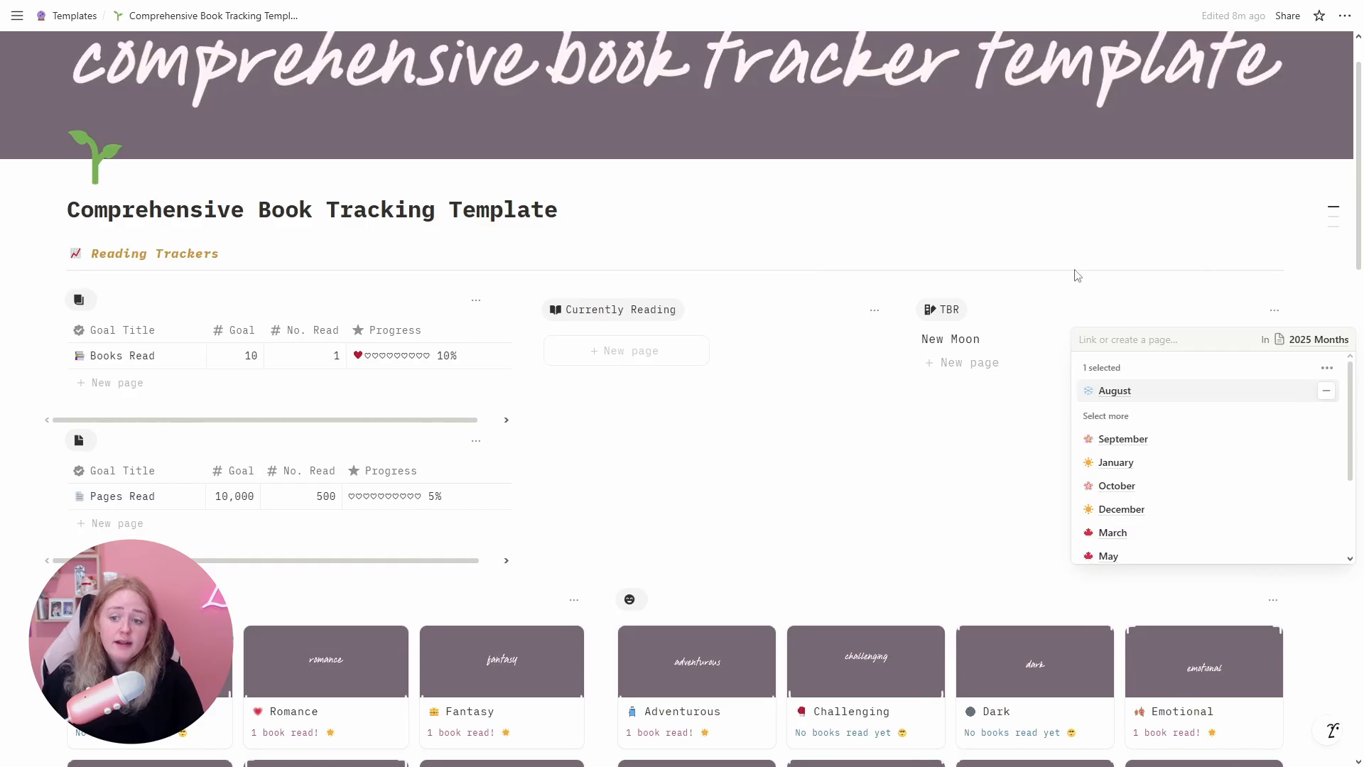
pyautogui.click(1077, 275)
pyautogui.scroll(-15, 1309, 453)
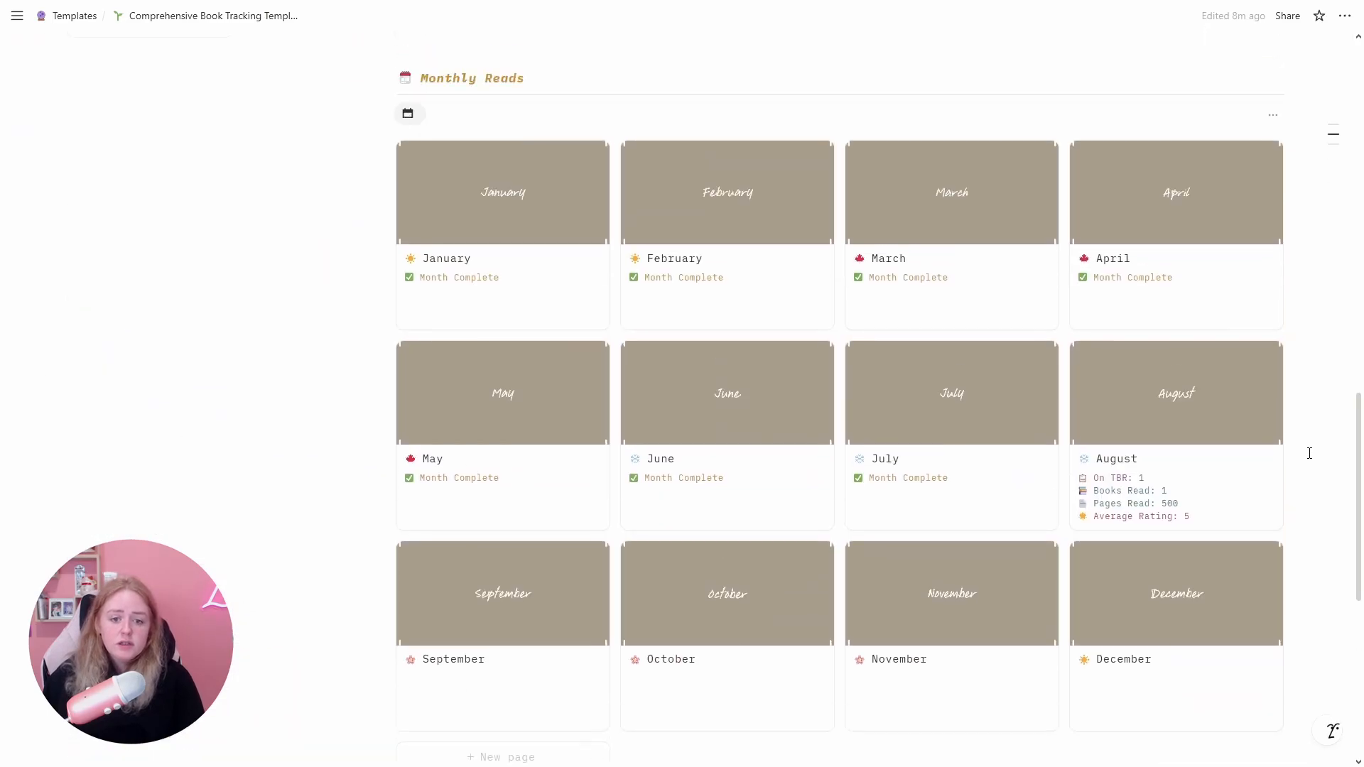
# - Open the August page and examine its stats, TBR and Books Read sections
pyautogui.scroll(1, 1309, 453)
pyautogui.scroll(-1, 1309, 453)
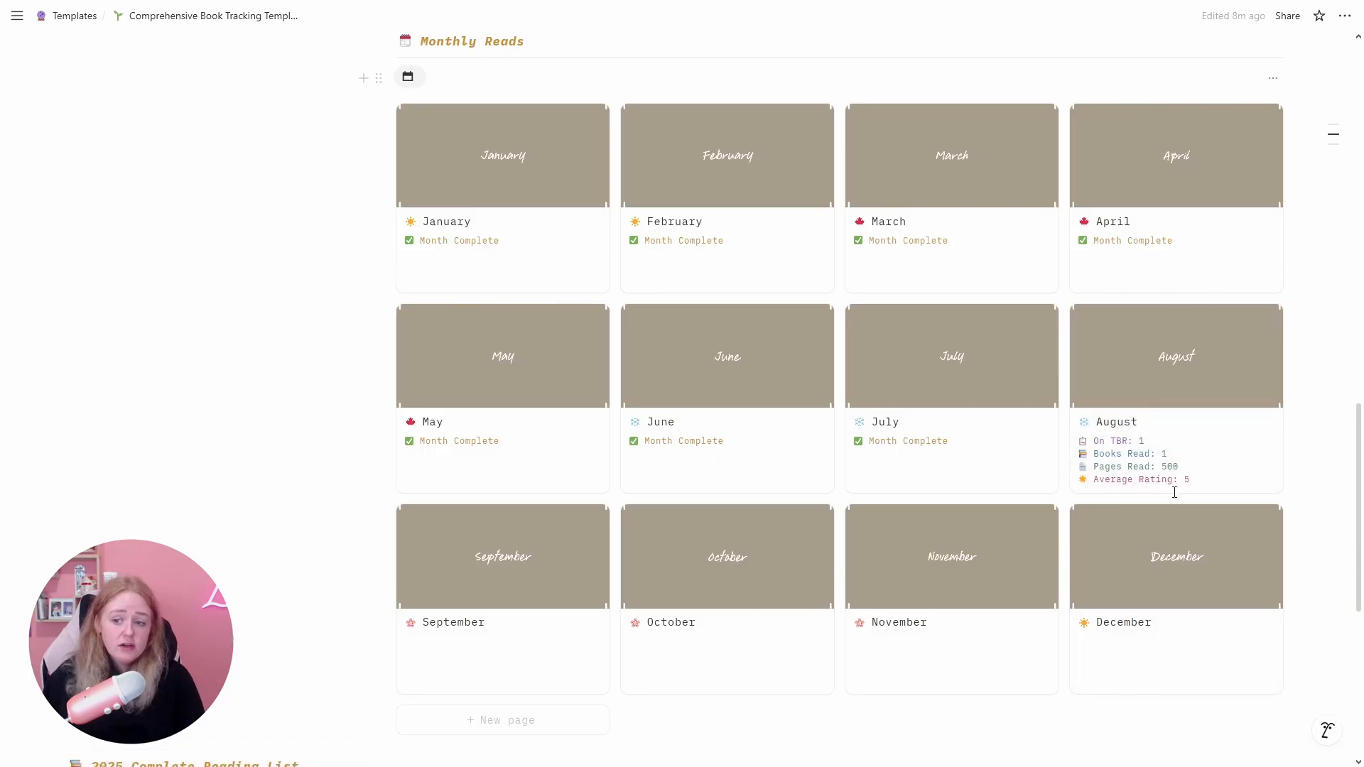
pyautogui.click(1243, 449)
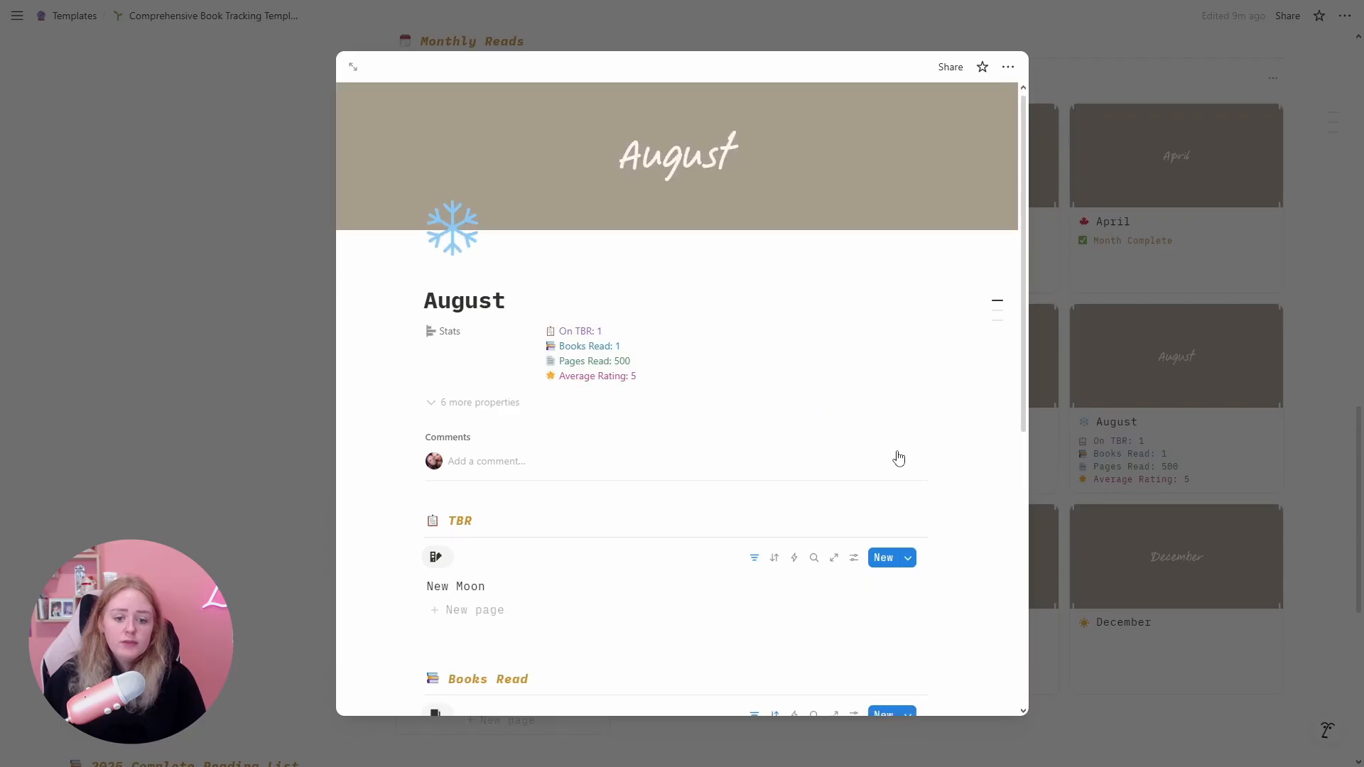
pyautogui.scroll(-3, 484, 323)
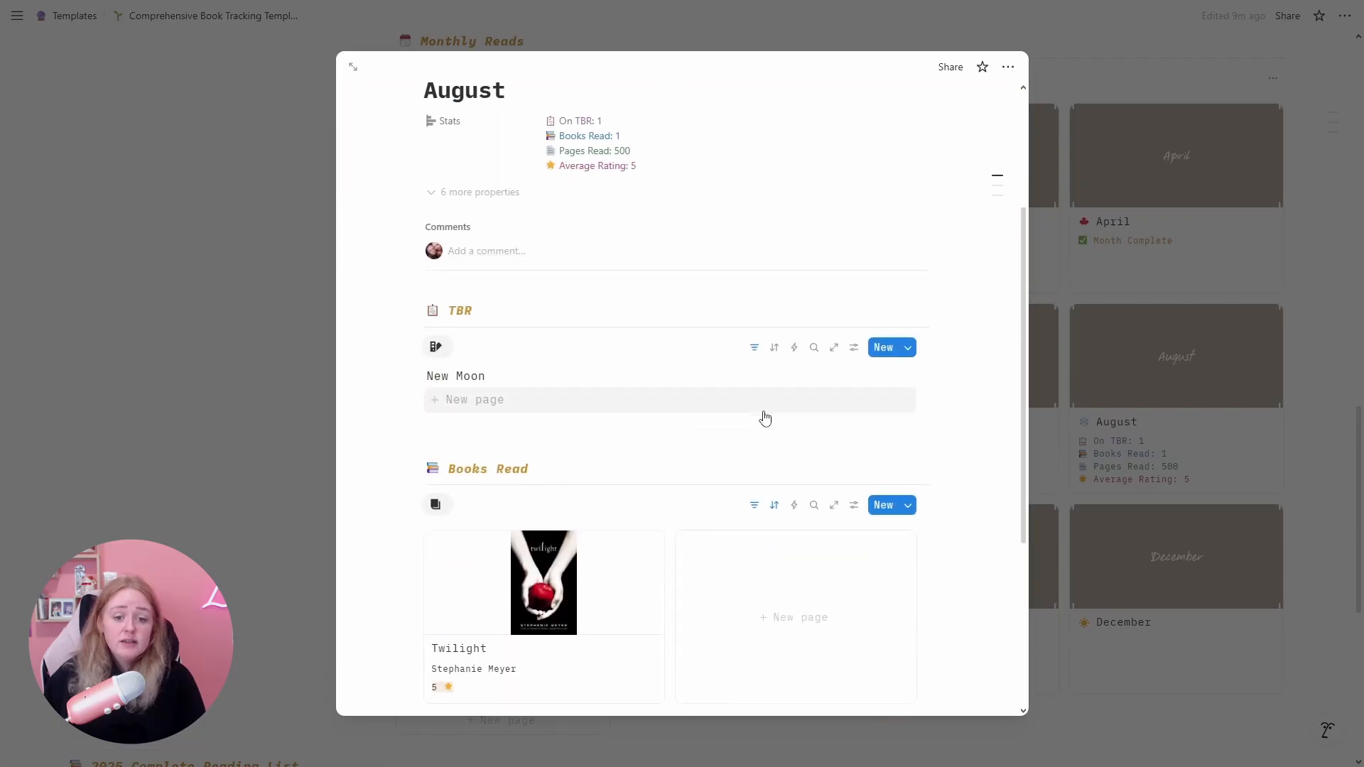
pyautogui.scroll(-4, 765, 418)
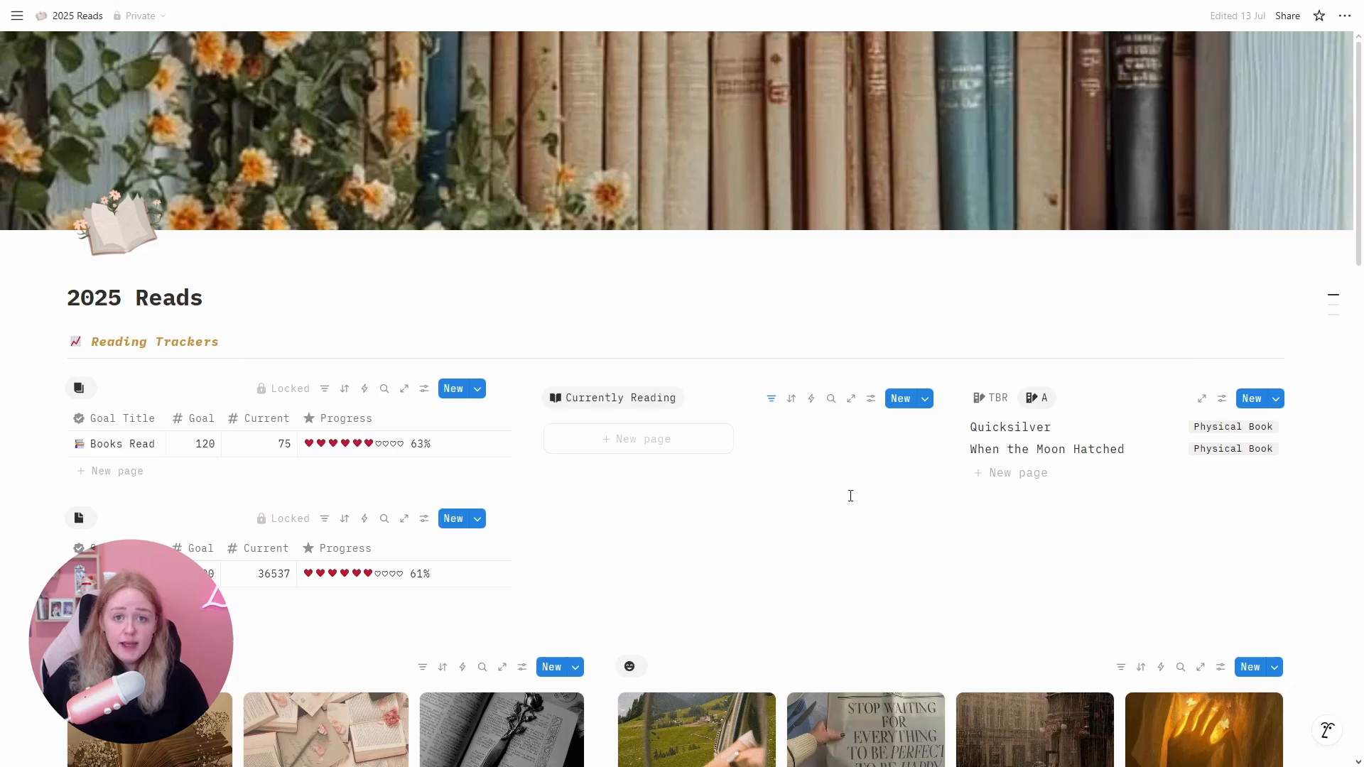
# - Create a Currently Reading entry titled "Lorenzo" in 2025 Reads and set the copied book cover image as its cover
pyautogui.click(636, 439)
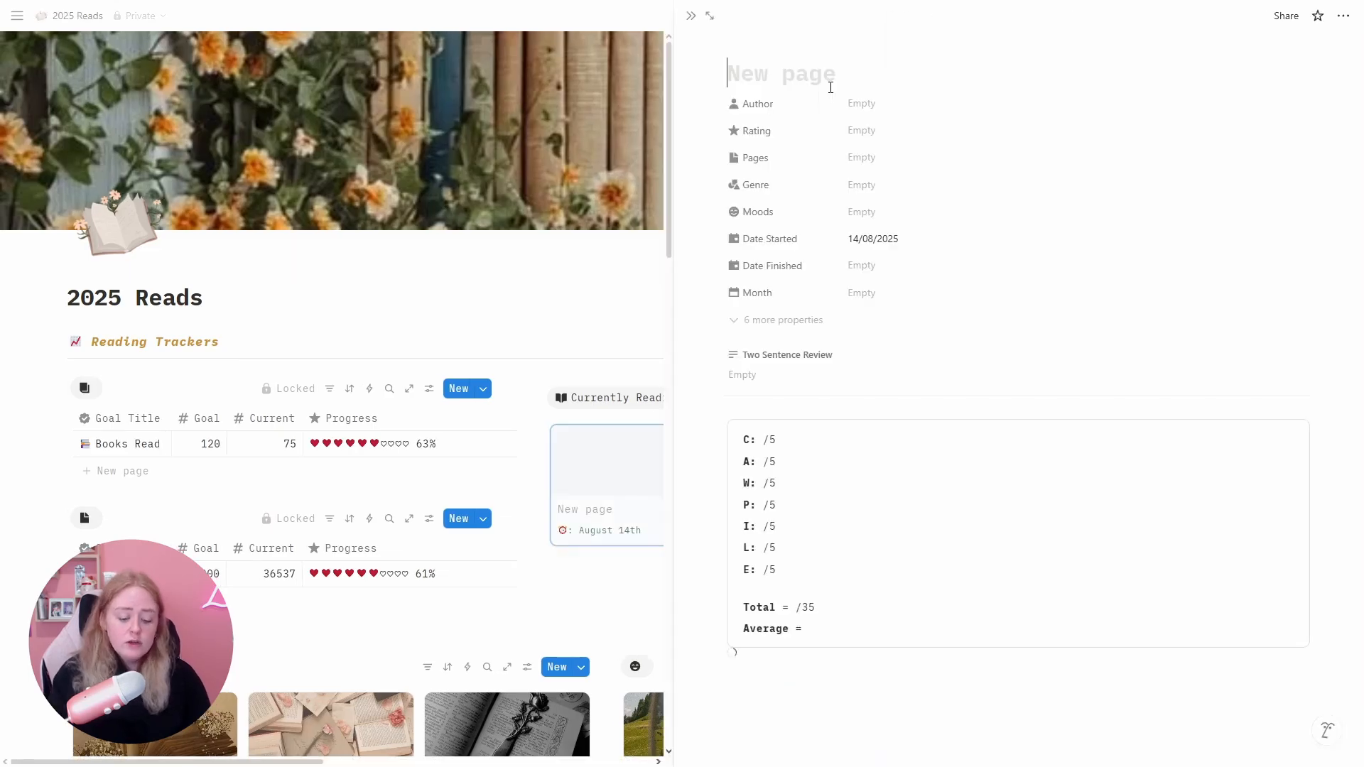
pyautogui.write('Lorenzo')
pyautogui.click(823, 47)
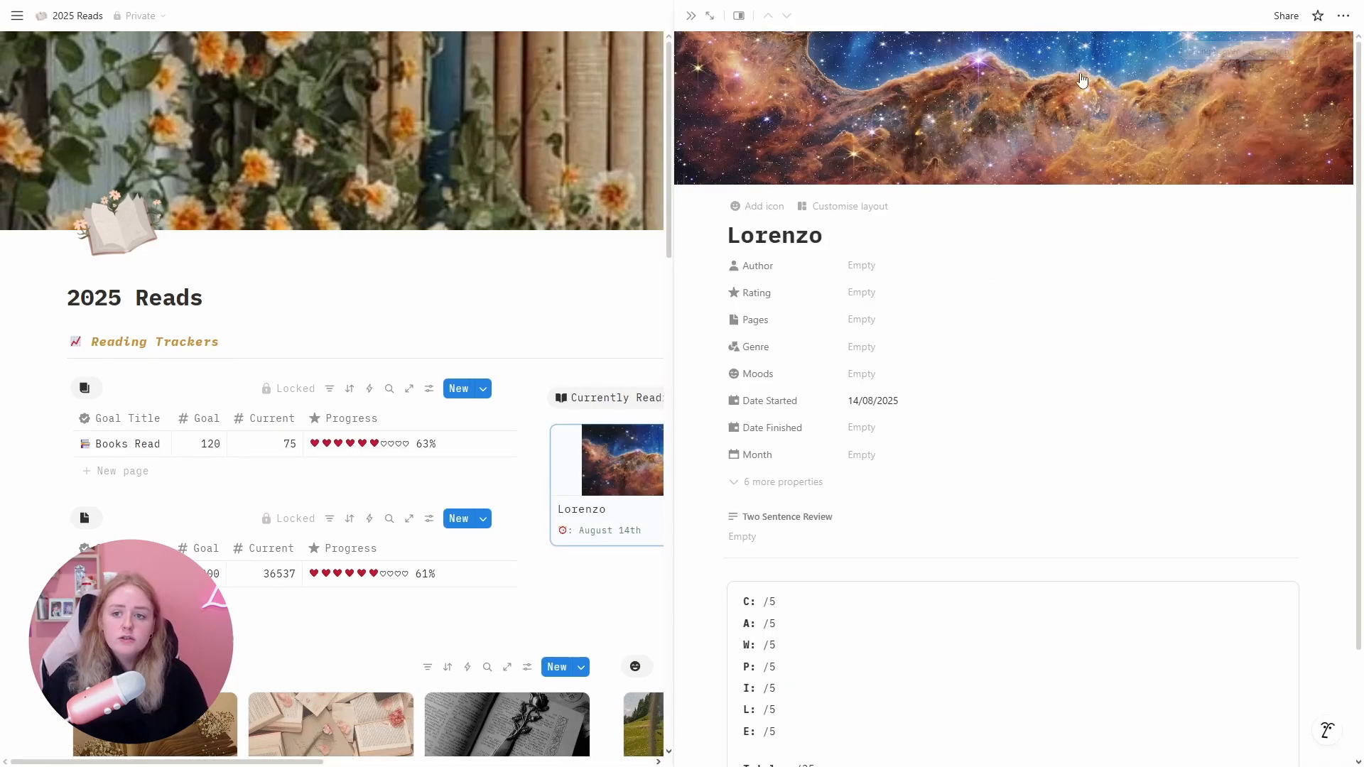
pyautogui.click(1212, 51)
pyautogui.click(1078, 77)
pyautogui.hotkey('ctrl', 'v')
pyautogui.click(1086, 142)
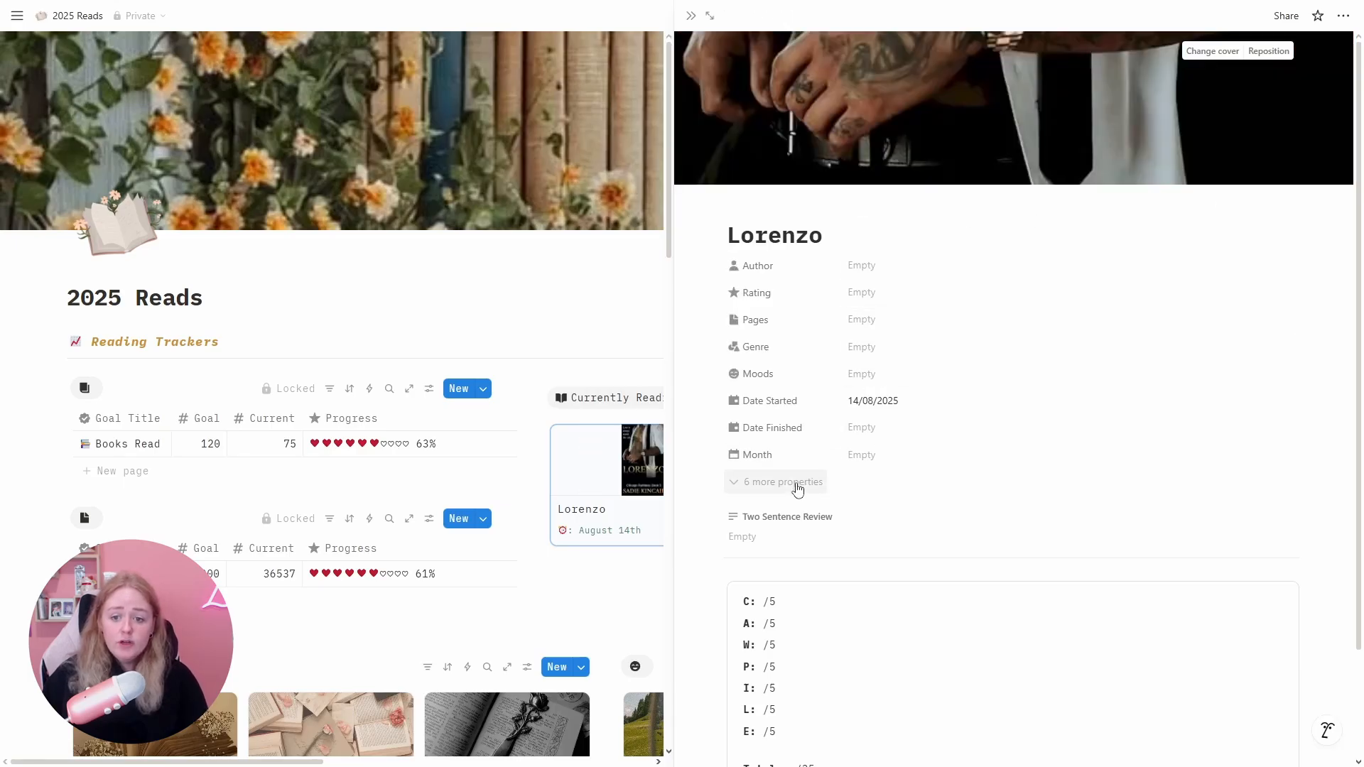
# - Reveal the Lorenzo entry's hidden properties, link its month to August and set the format to Kindle
pyautogui.click(788, 482)
pyautogui.click(883, 462)
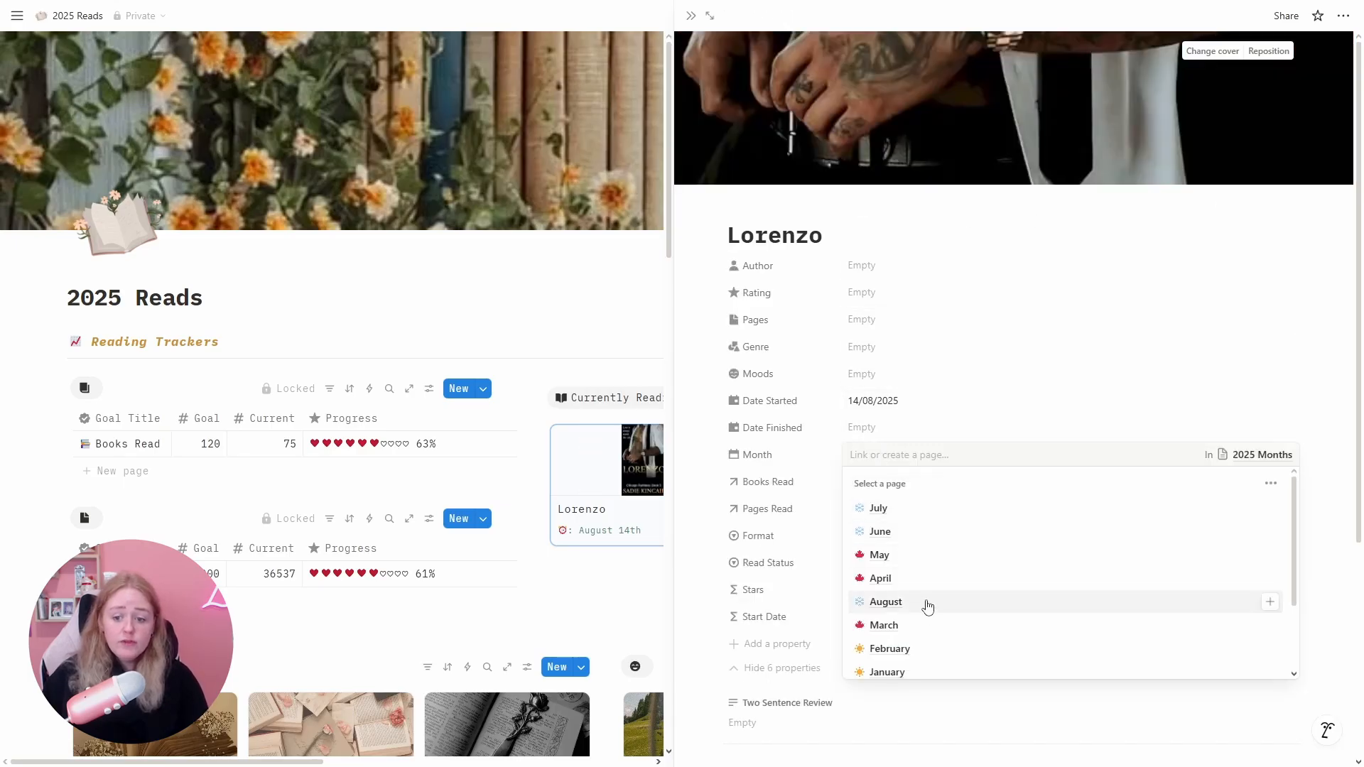
pyautogui.click(919, 608)
pyautogui.click(999, 434)
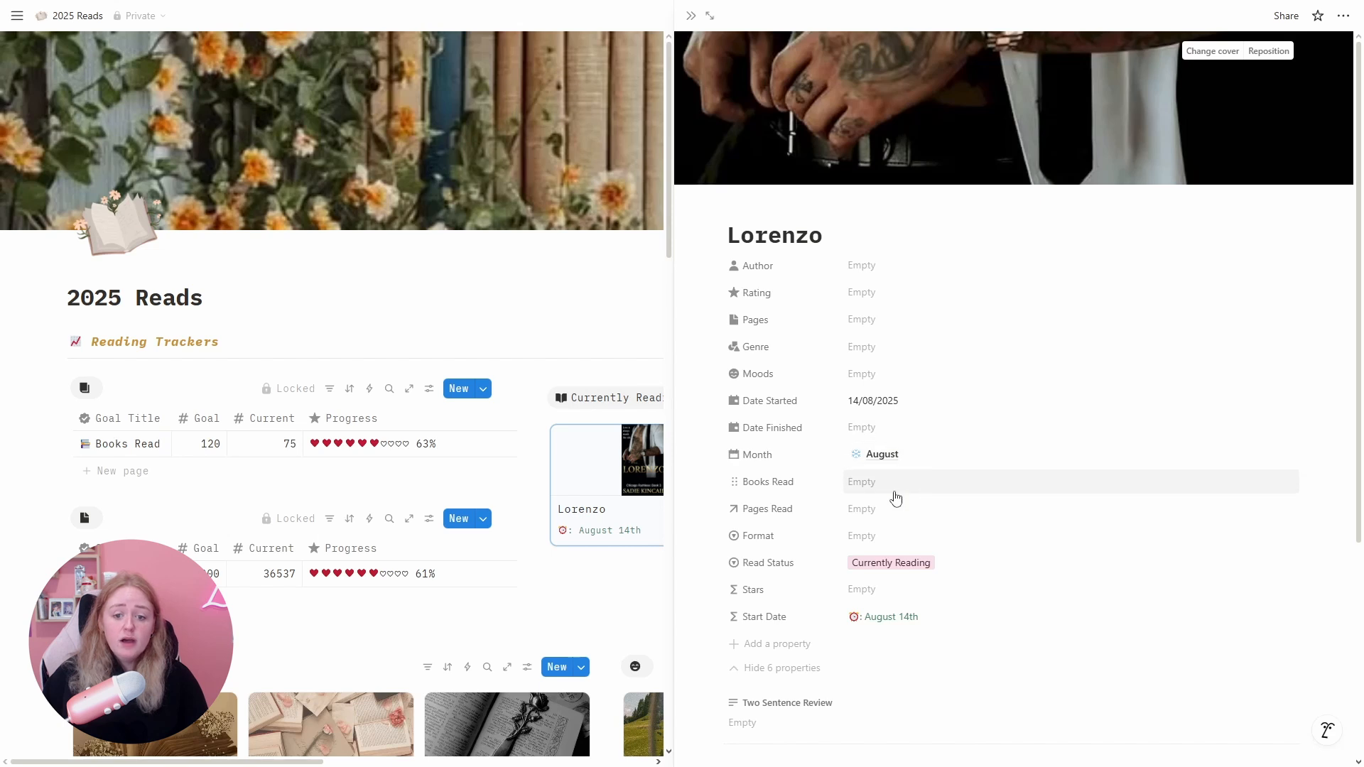
pyautogui.click(894, 535)
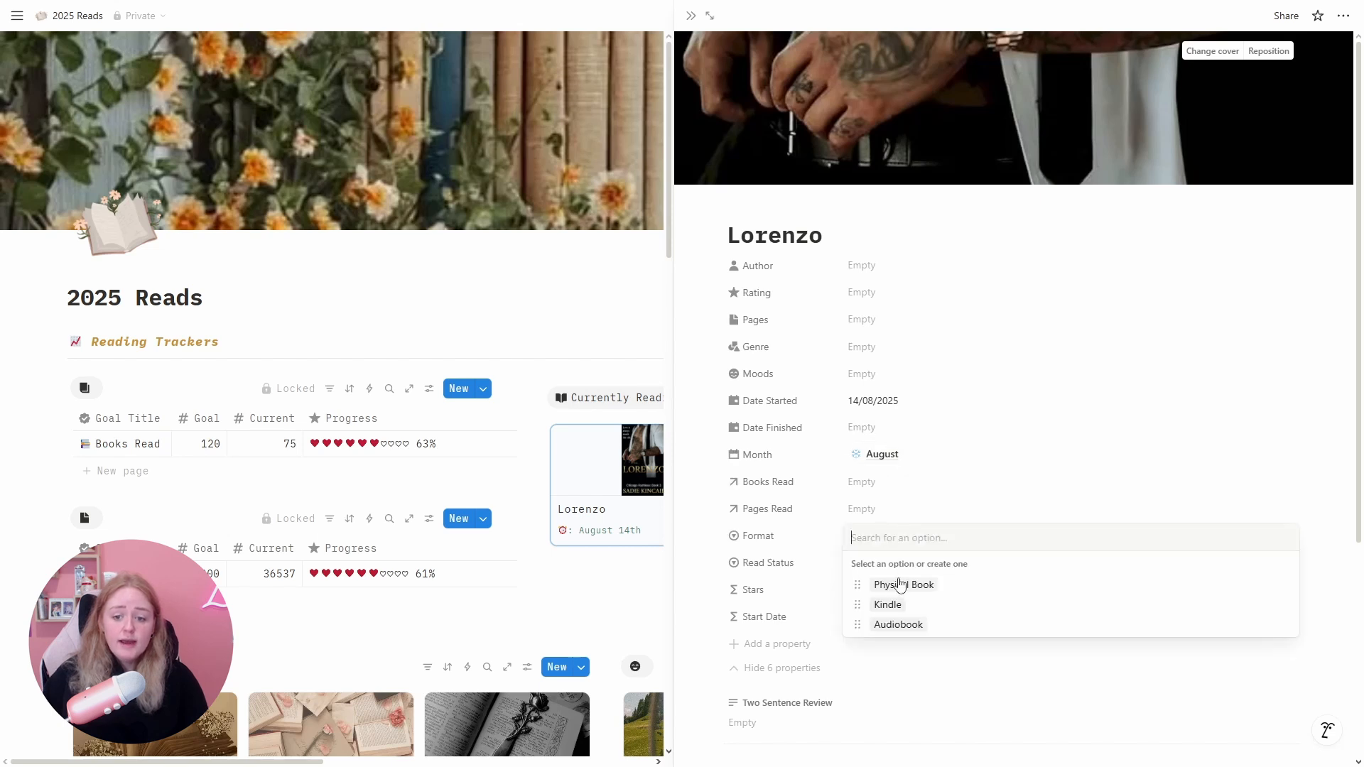
pyautogui.click(899, 606)
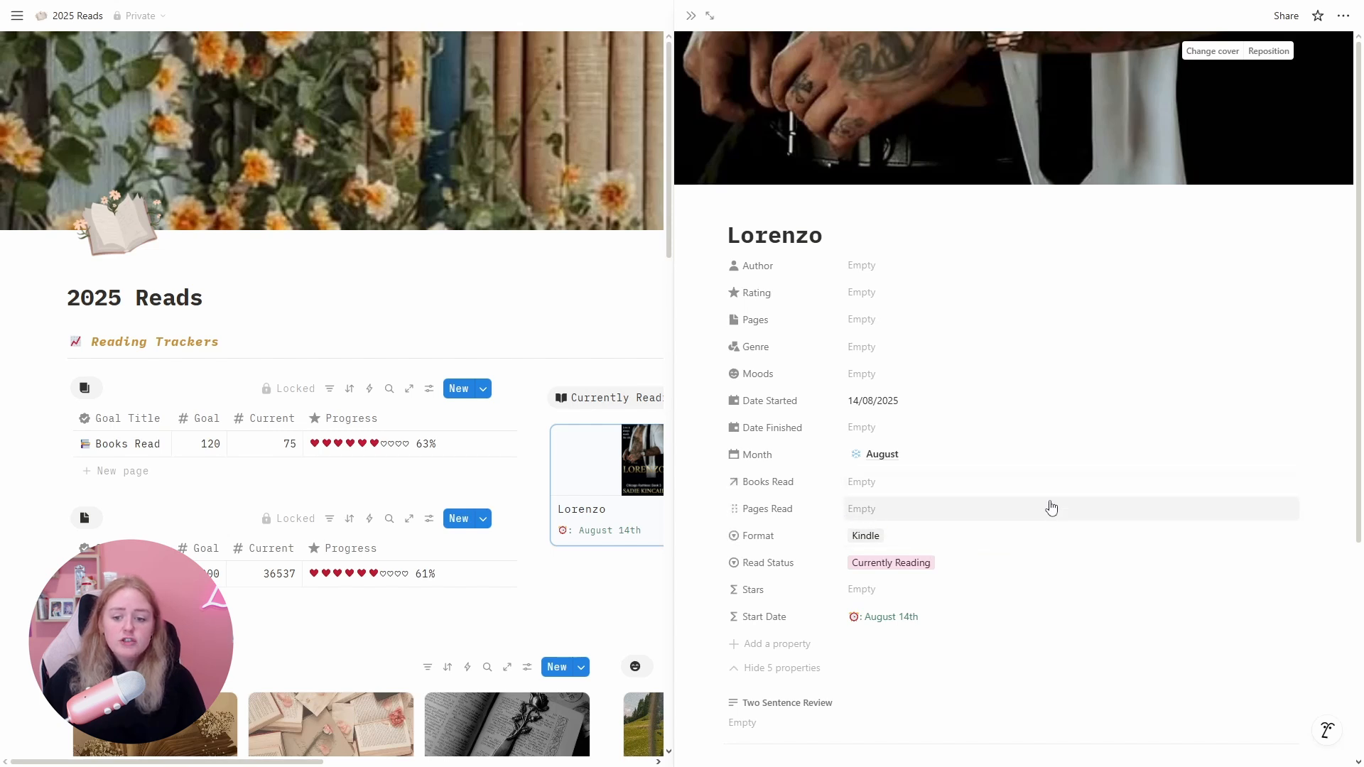
# - Examine the C-A-W-P-I-L-E scoring block on the Lorenzo page and close the entry
pyautogui.scroll(-4, 834, 486)
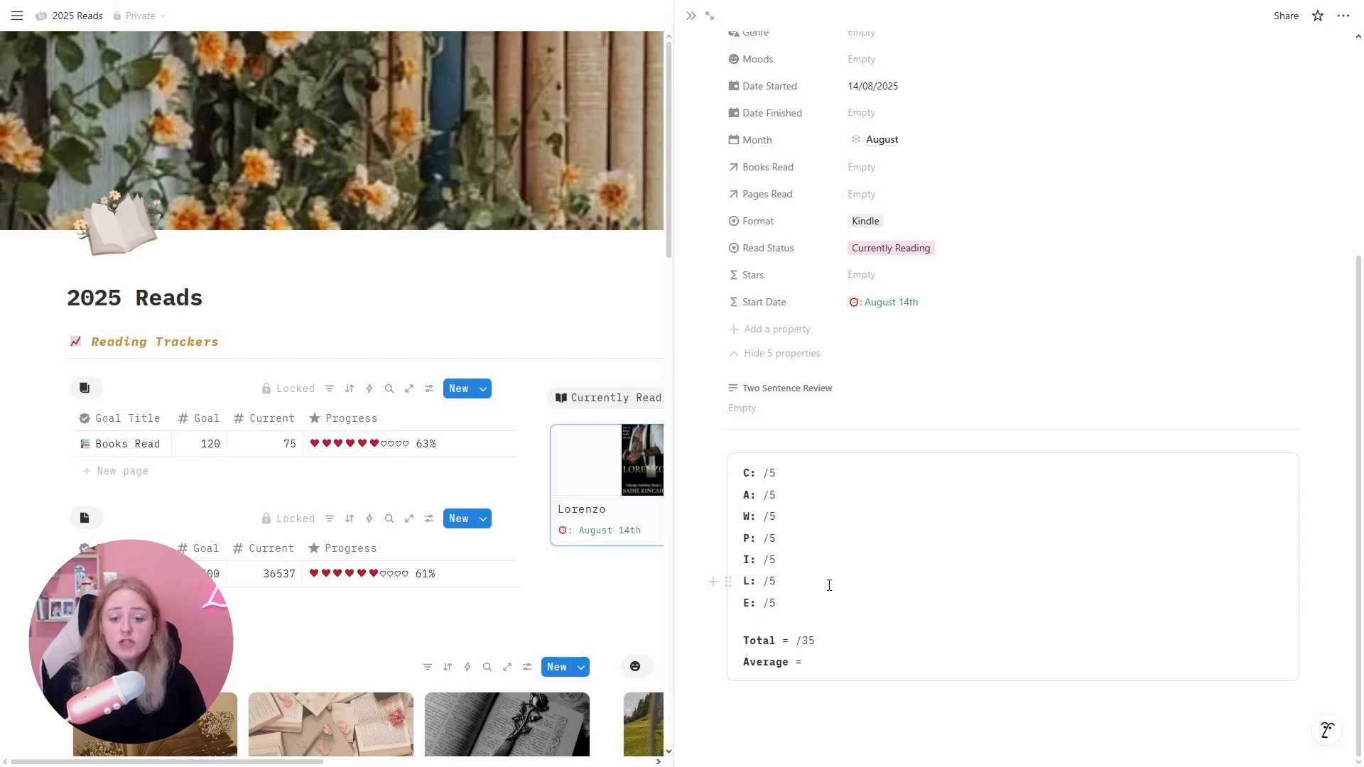
pyautogui.scroll(4, 789, 158)
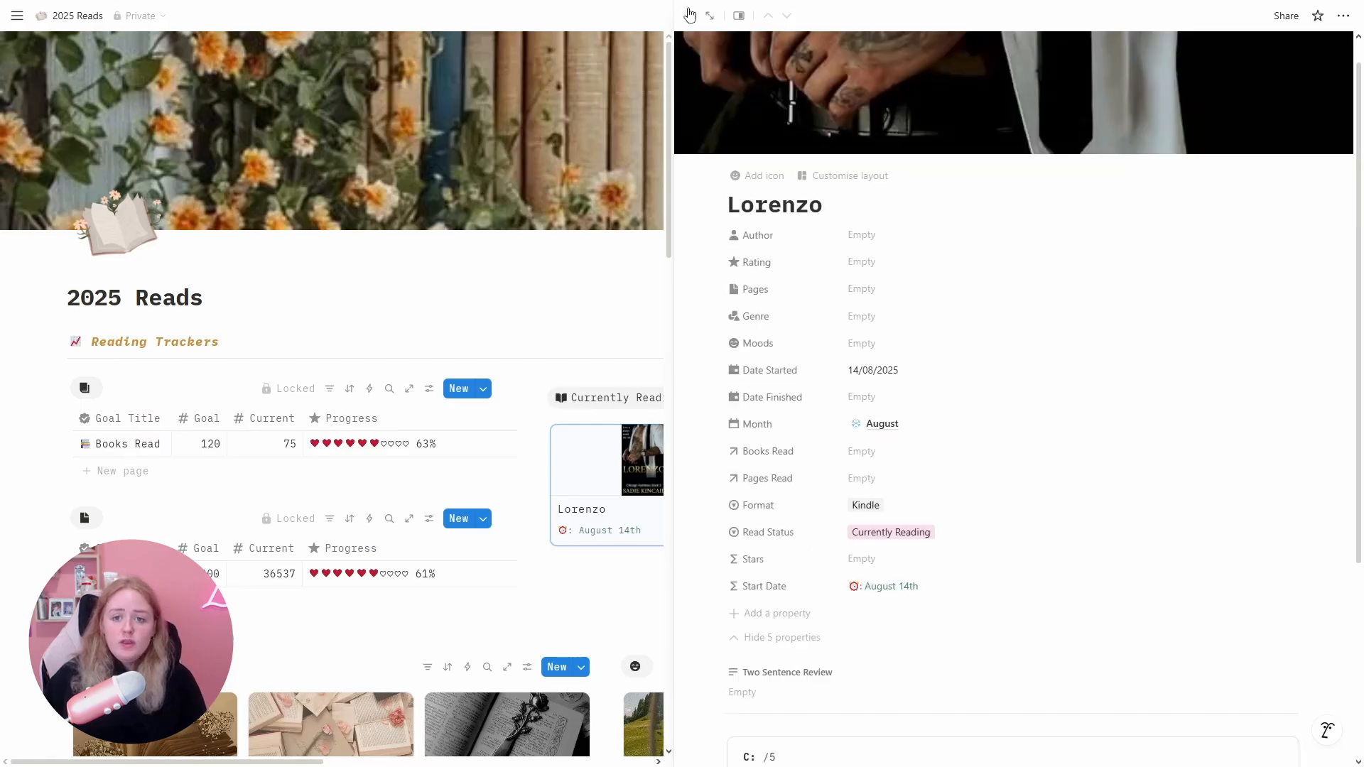
pyautogui.click(690, 15)
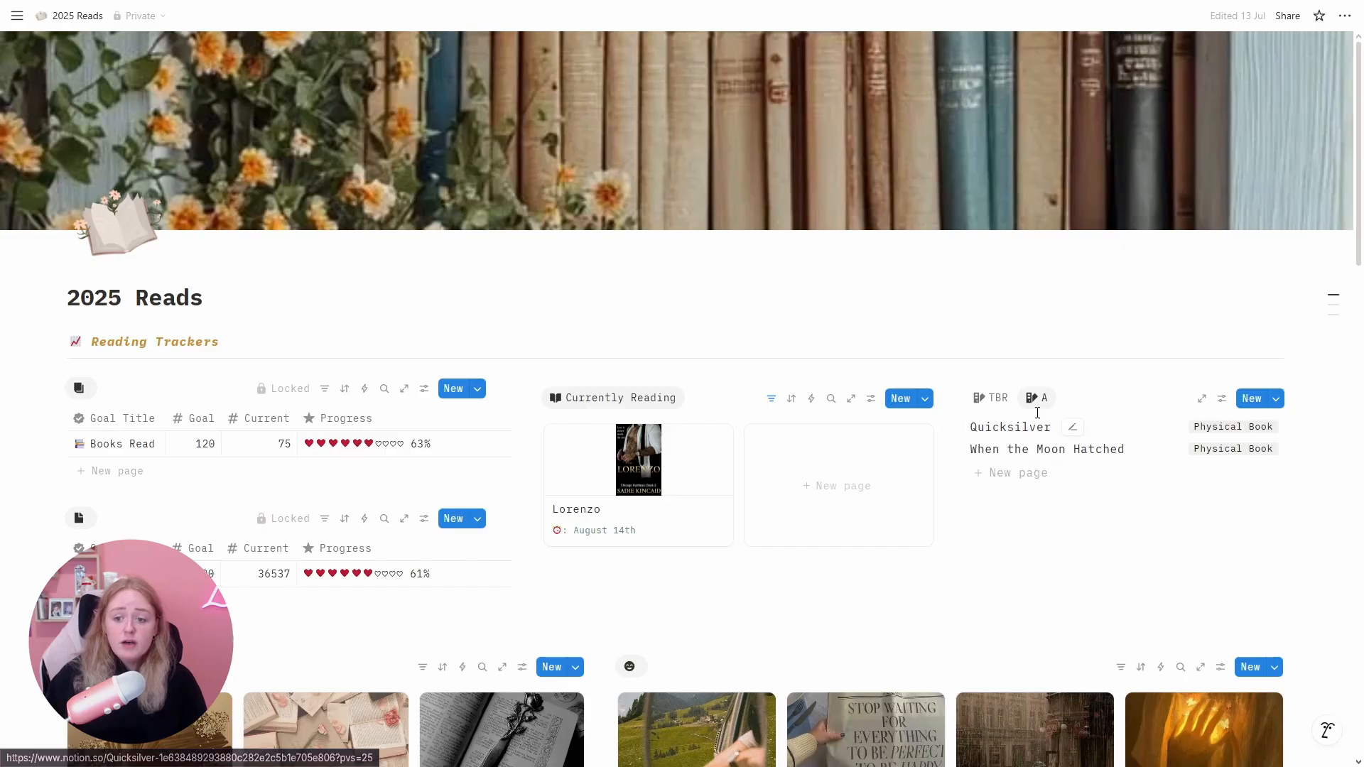
# - Switch the to-be-read list to its TBR view and look through the listed books
pyautogui.click(994, 398)
pyautogui.click(1023, 678)
pyautogui.scroll(-4, 1066, 604)
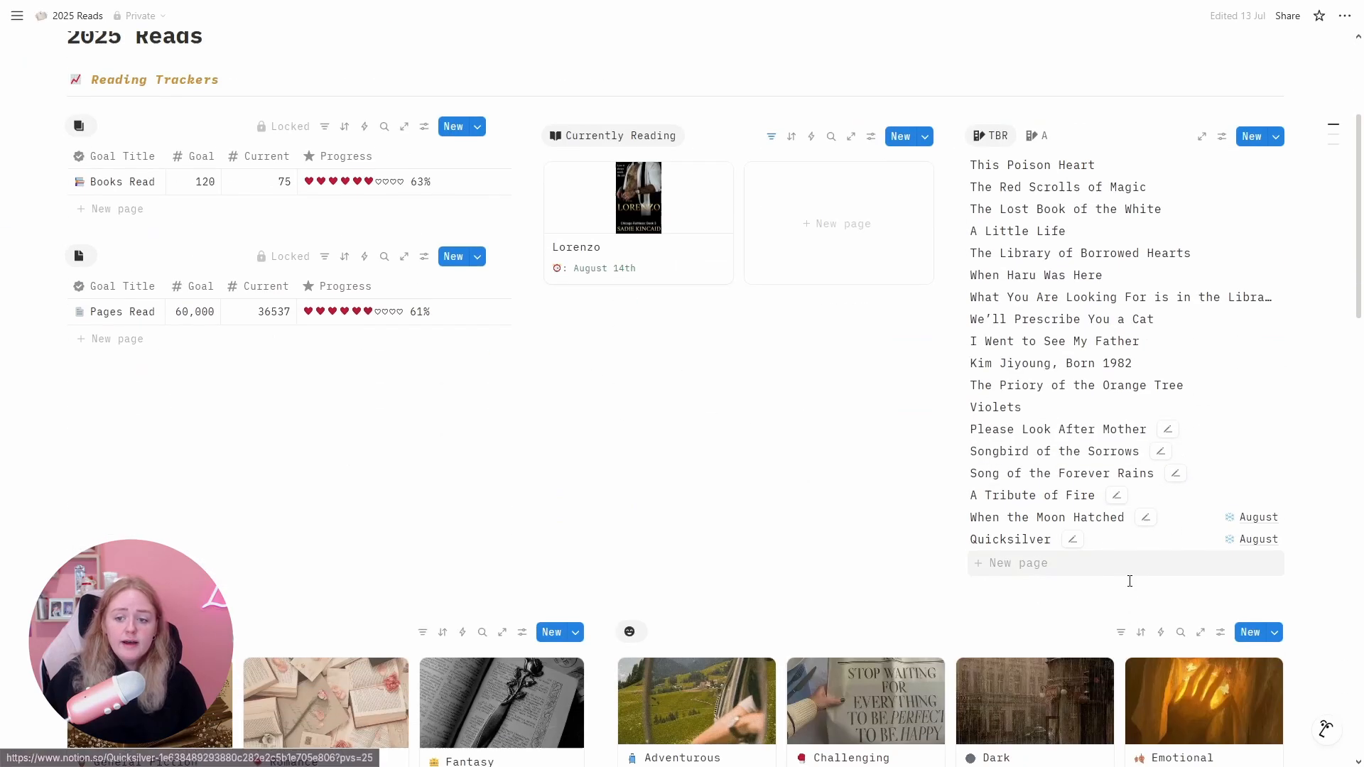
# - Look over the reading trackers in 2025 Reads and switch the to-be-read list to its A view
pyautogui.scroll(2, 1080, 577)
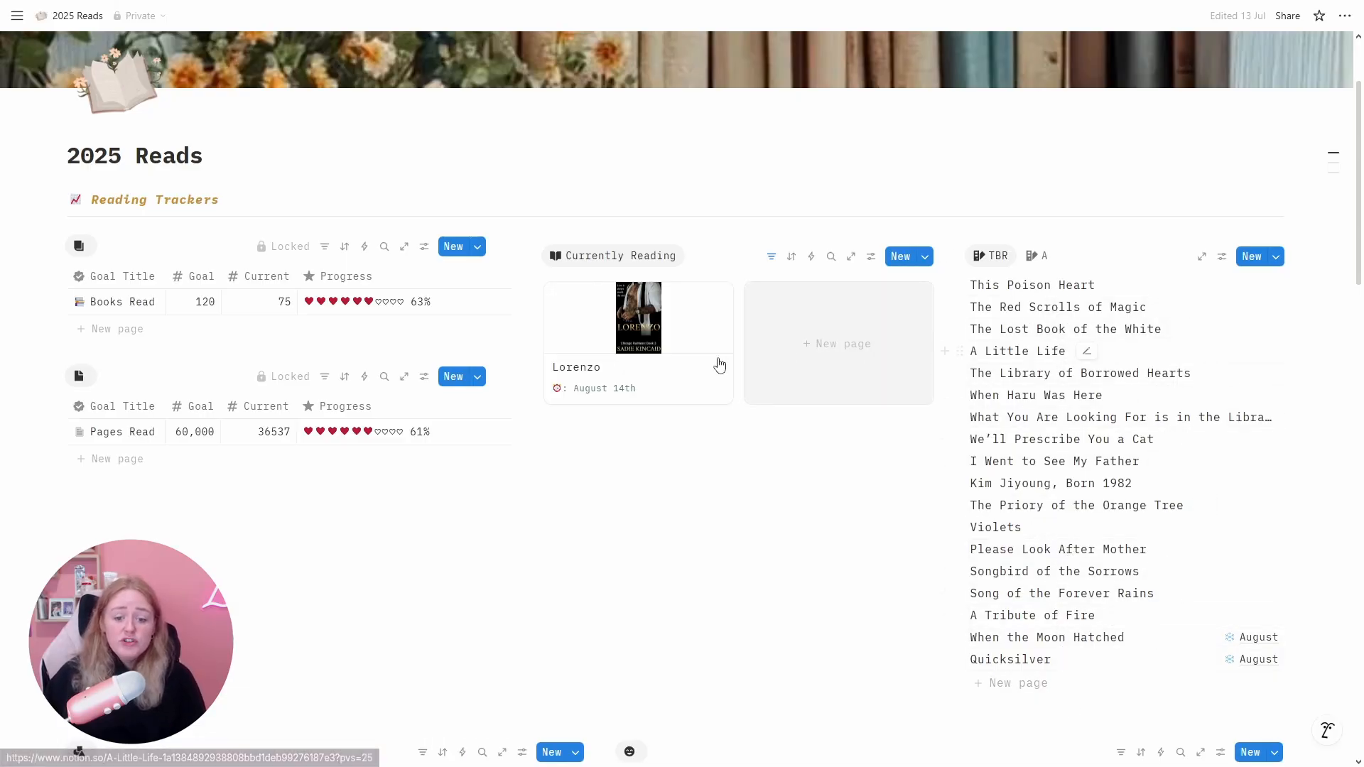
pyautogui.scroll(-1, 651, 494)
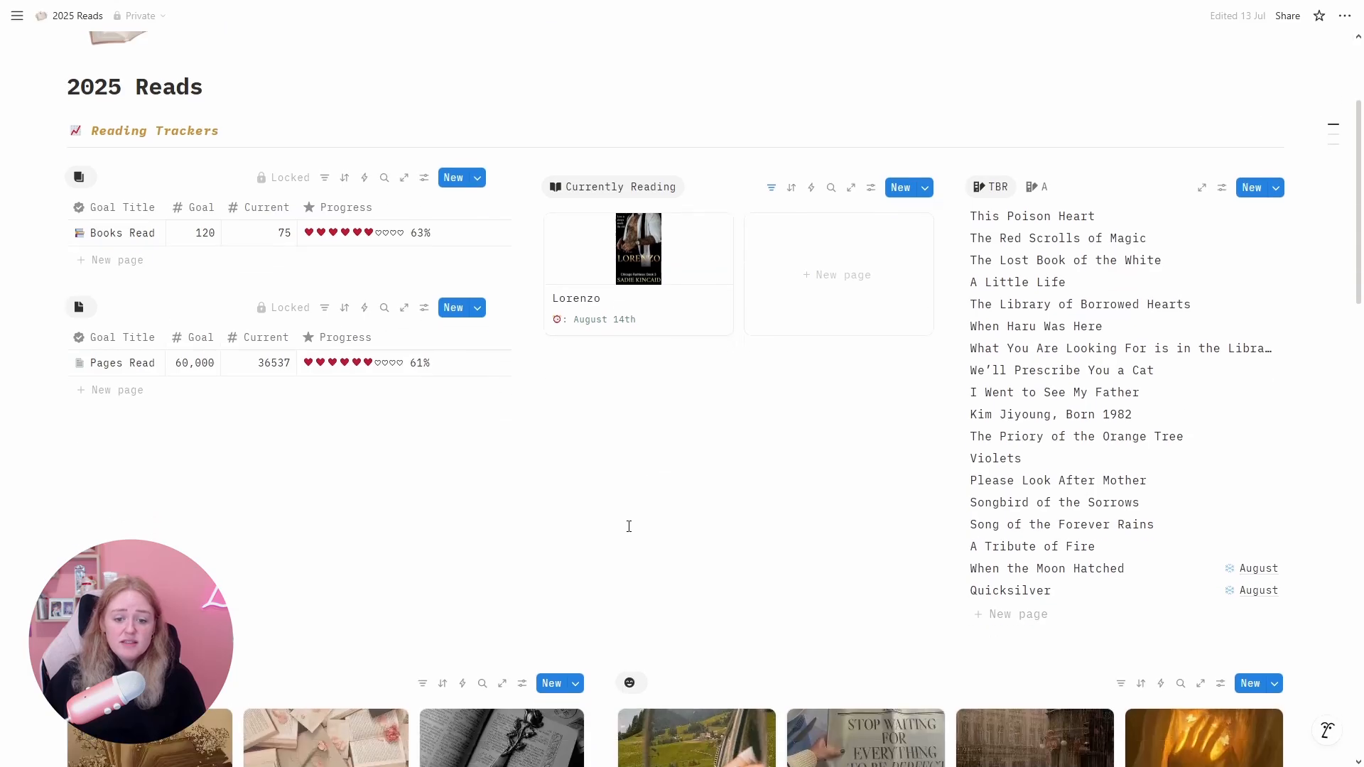
pyautogui.scroll(2, 628, 527)
pyautogui.click(1049, 331)
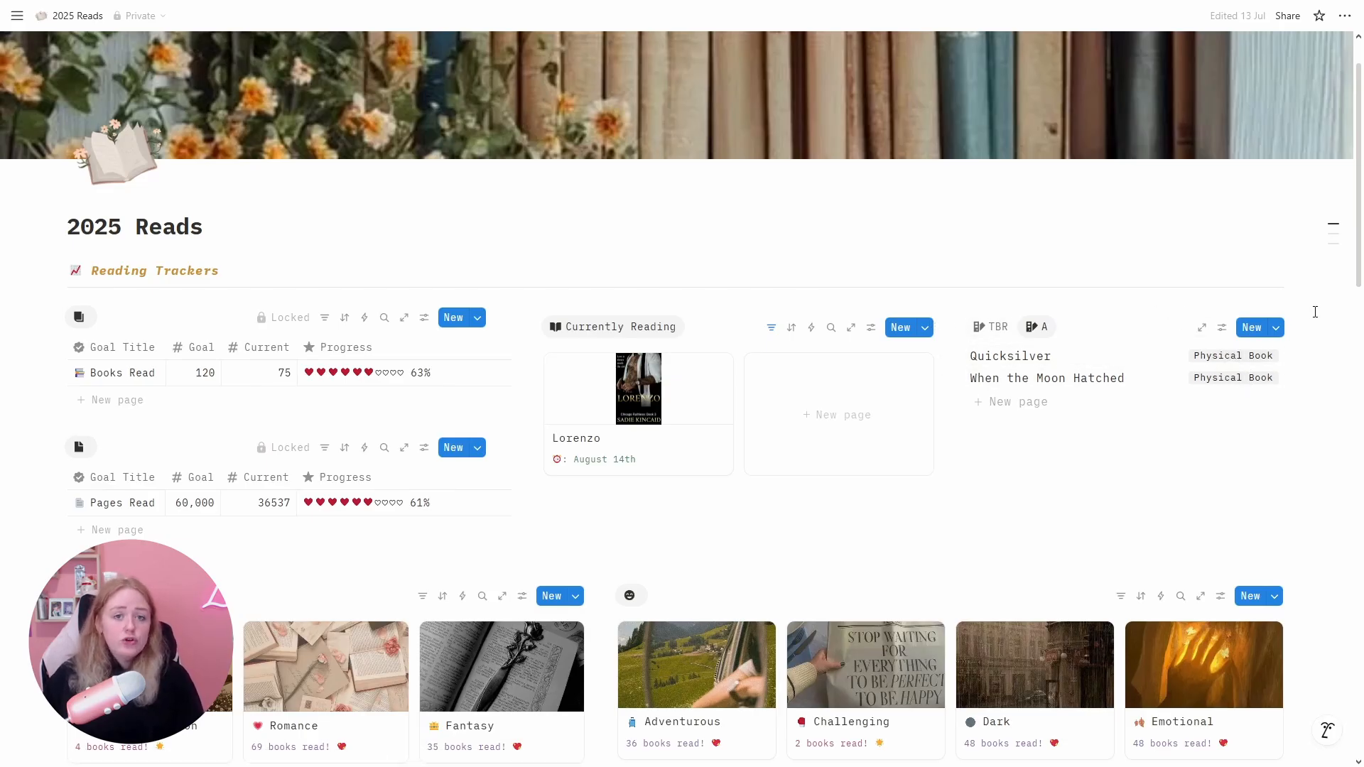
# - Open the Romance genre page and look through its book gallery, loading the rest of the books
pyautogui.scroll(-7, 1315, 312)
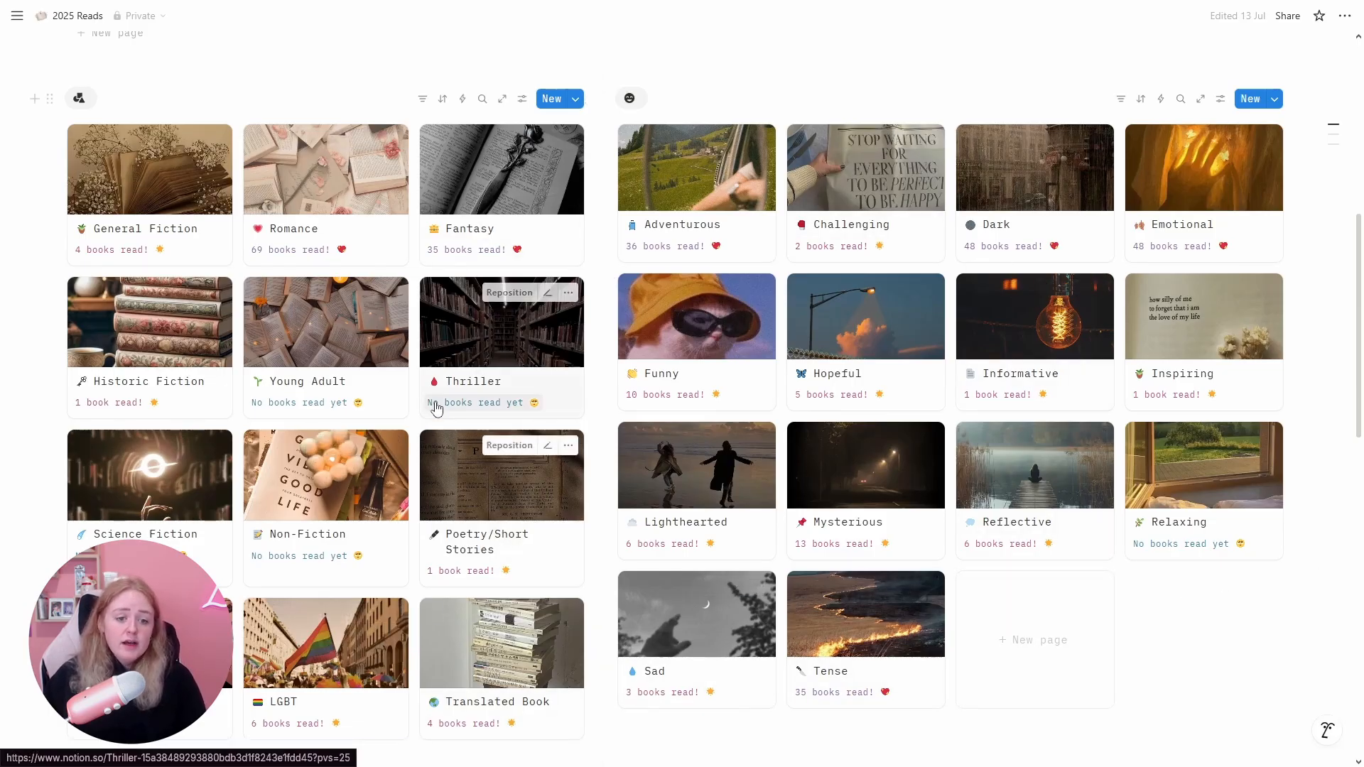
pyautogui.click(377, 254)
pyautogui.scroll(-3, 398, 368)
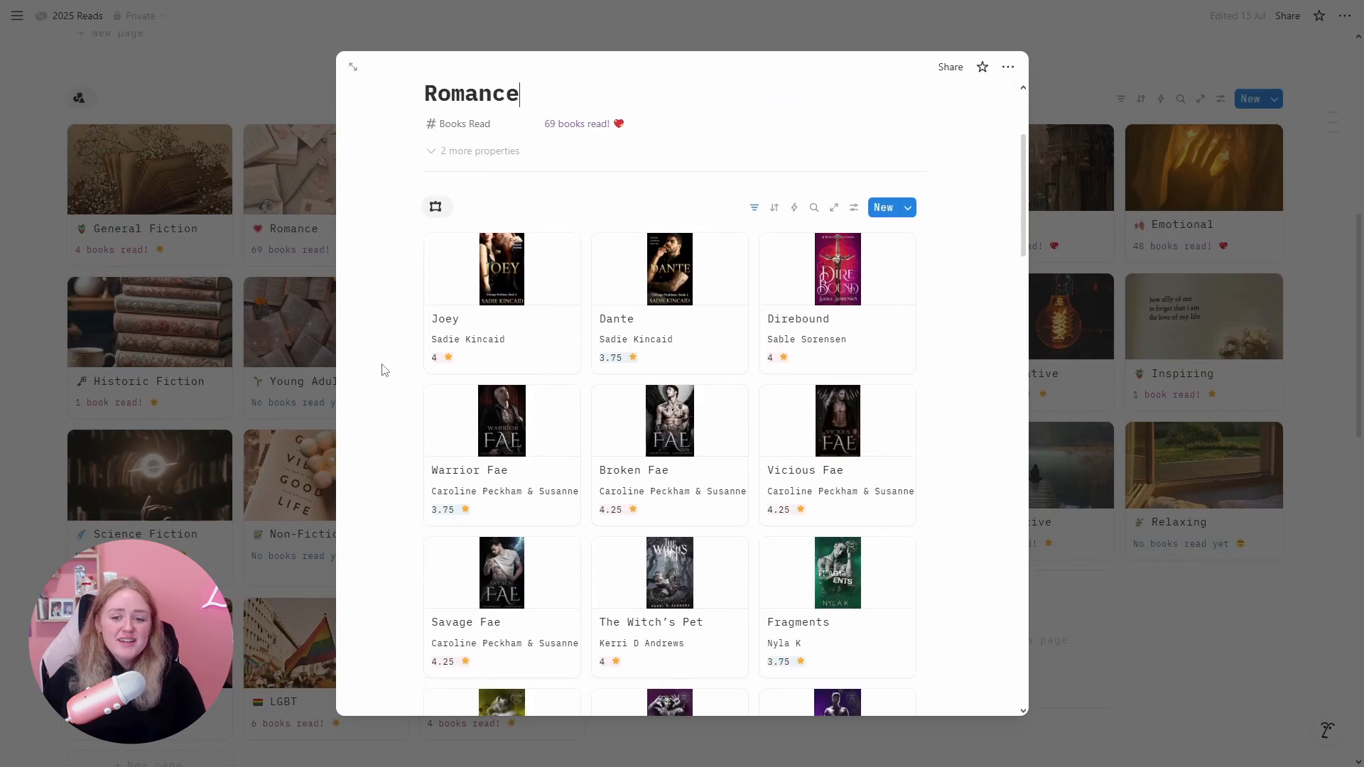
pyautogui.scroll(-5, 382, 369)
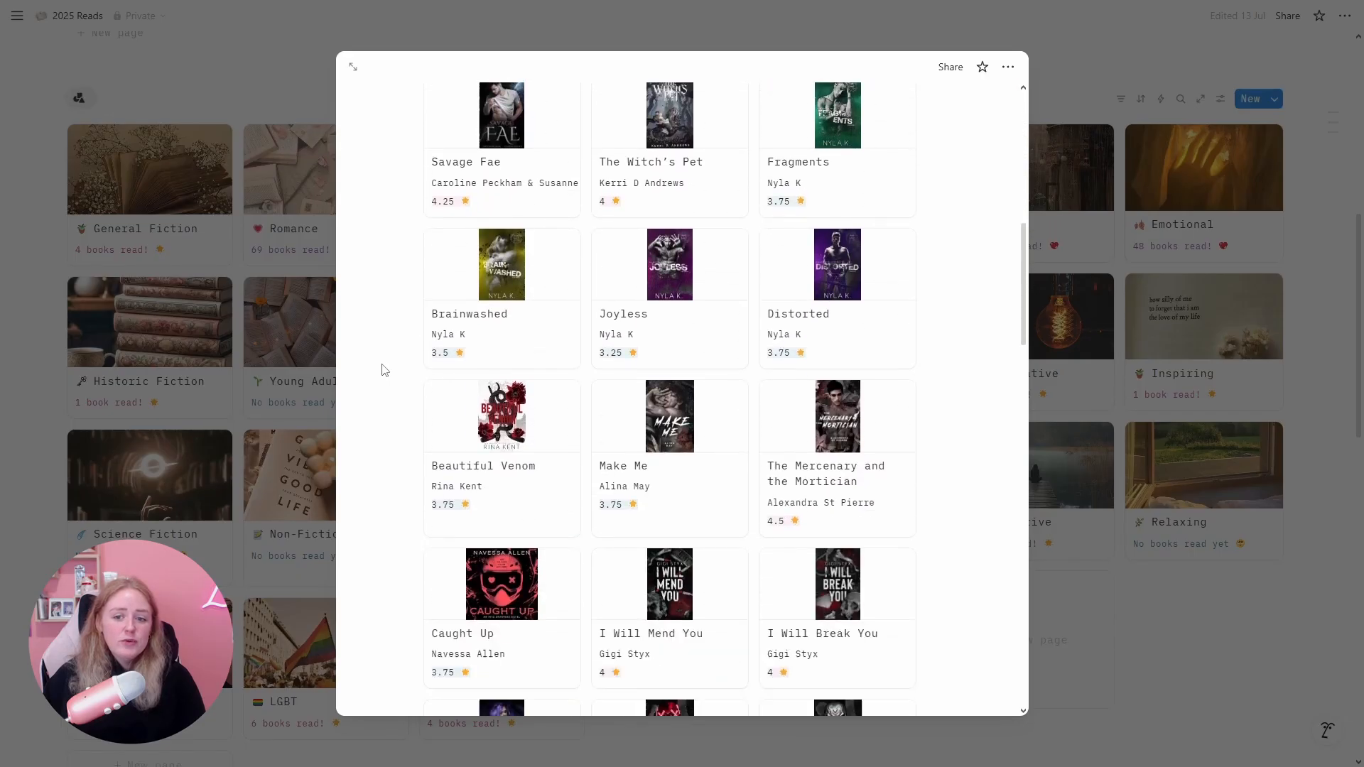
pyautogui.scroll(-10, 381, 369)
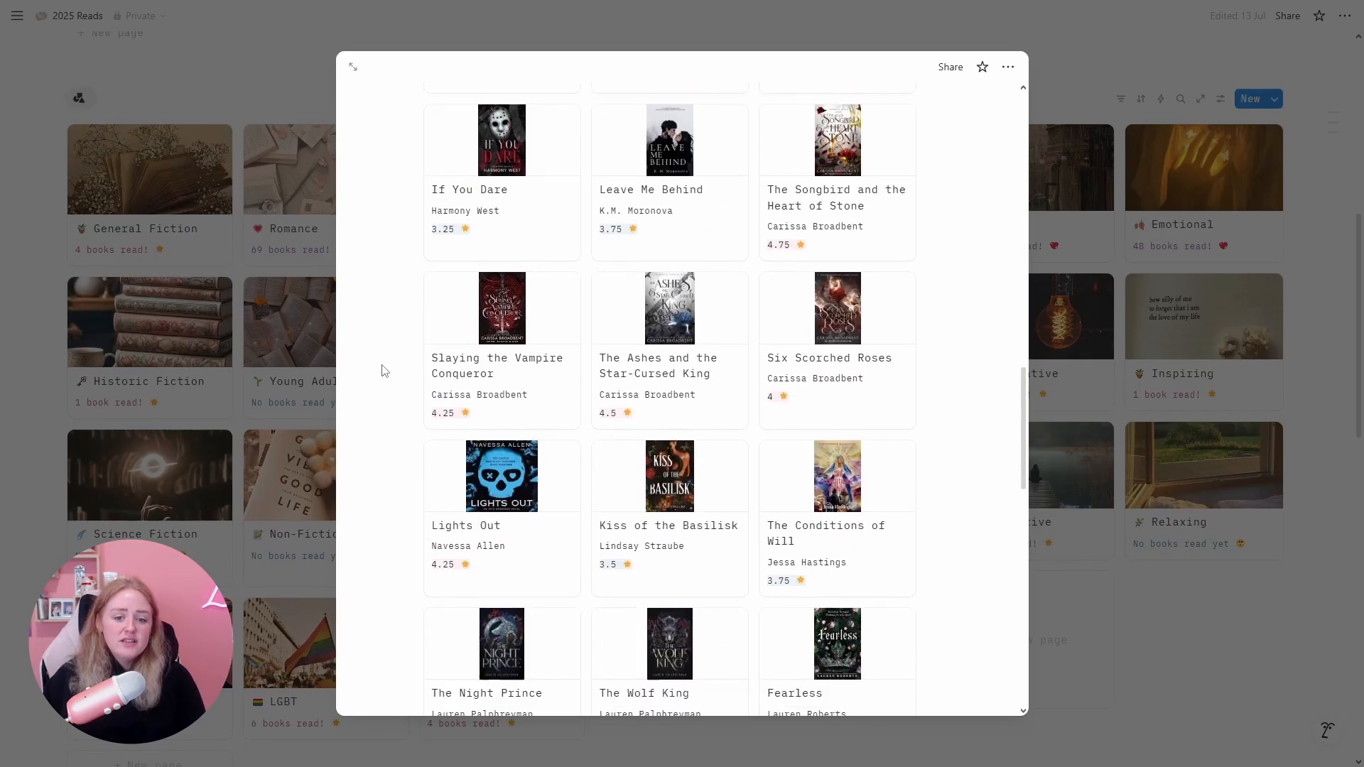
pyautogui.scroll(-15, 382, 369)
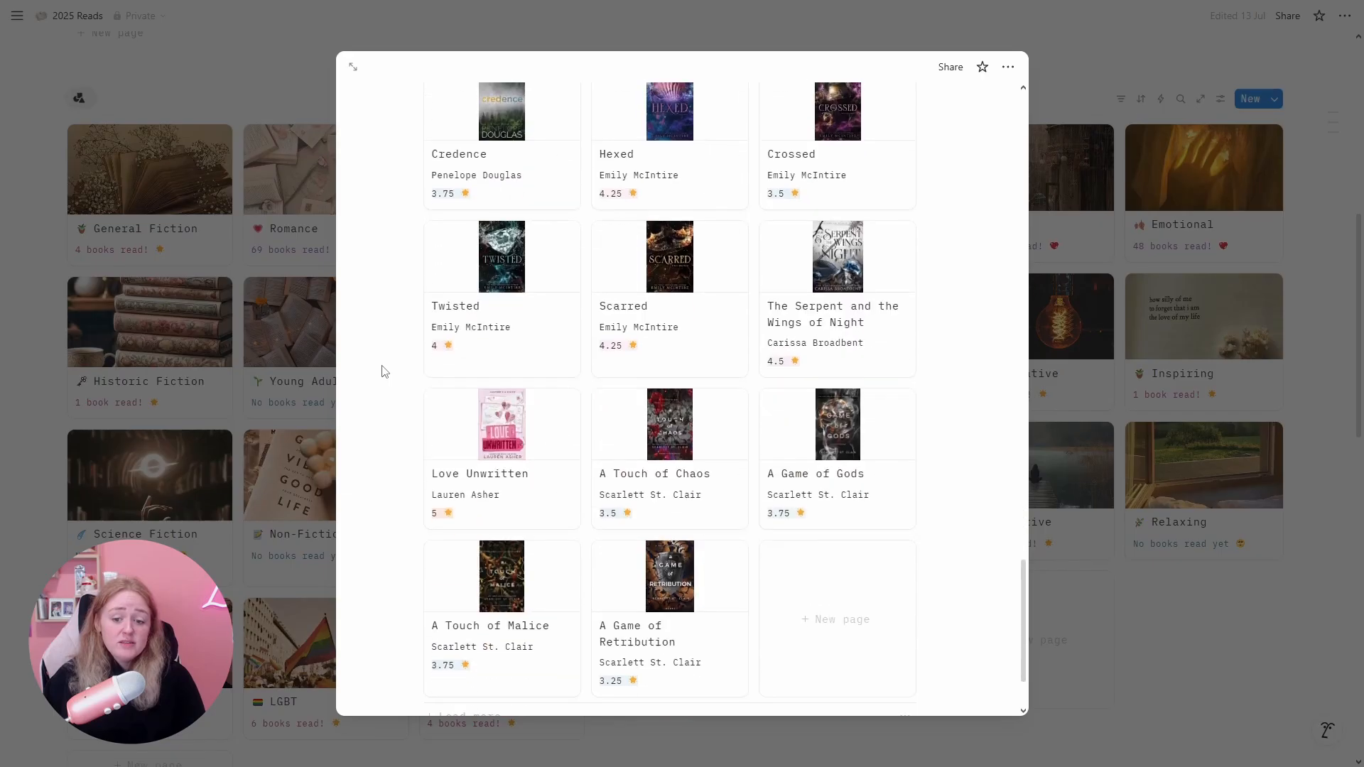
pyautogui.scroll(-2, 381, 371)
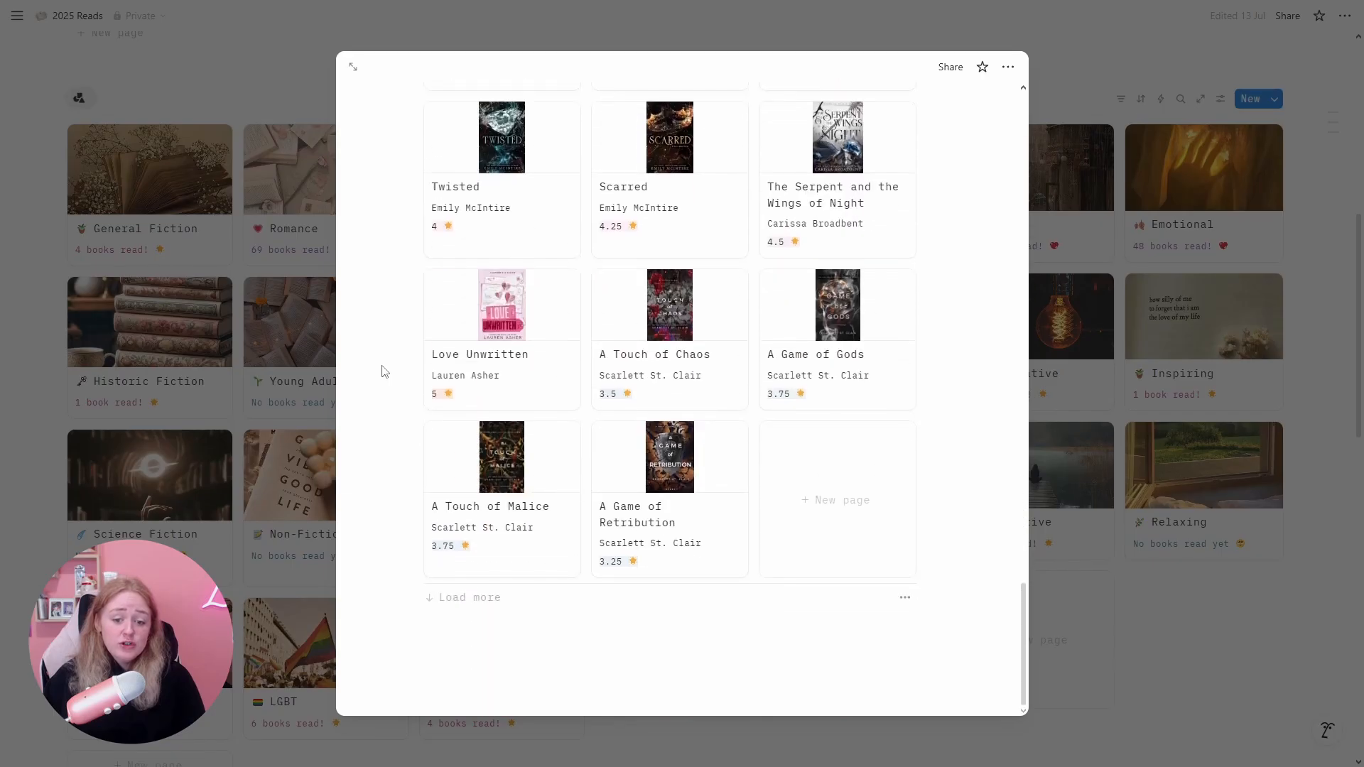
pyautogui.click(441, 606)
pyautogui.scroll(-7, 379, 511)
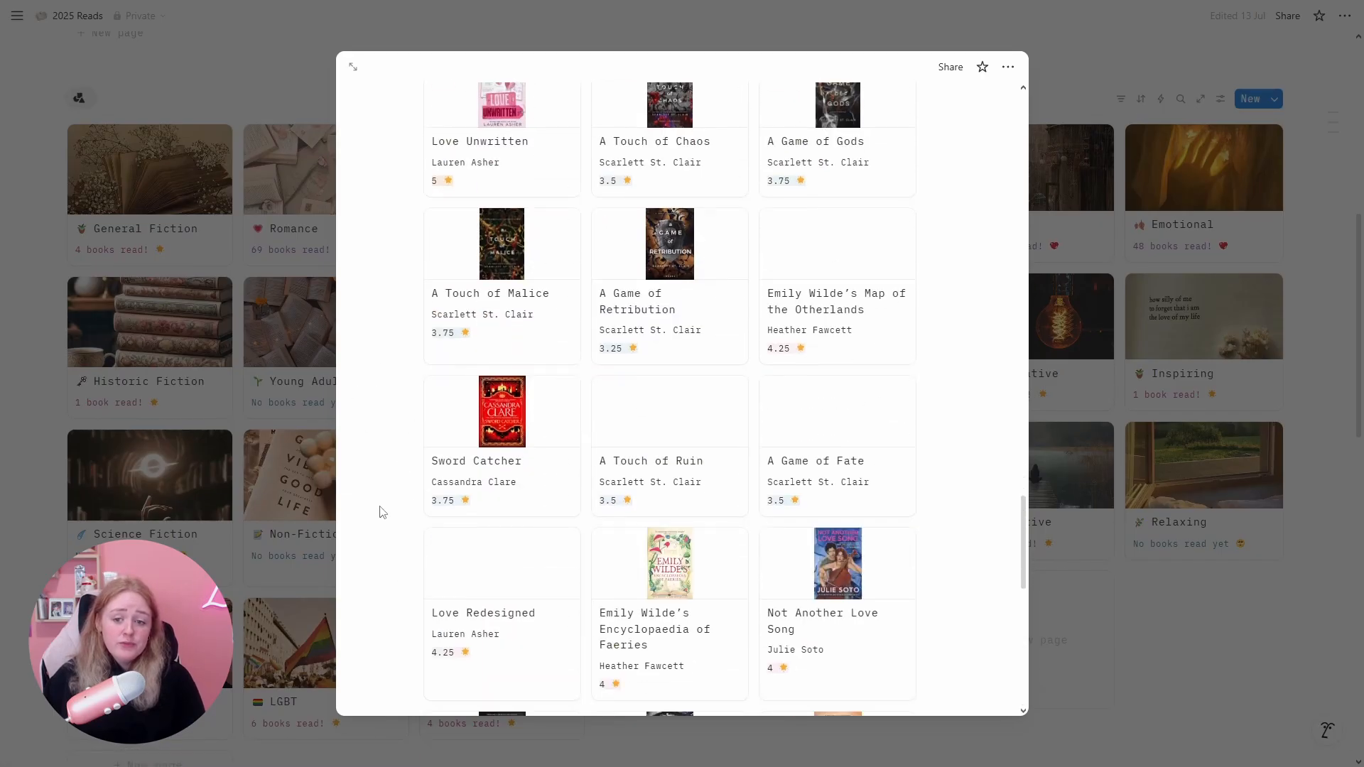
pyautogui.scroll(-7, 380, 511)
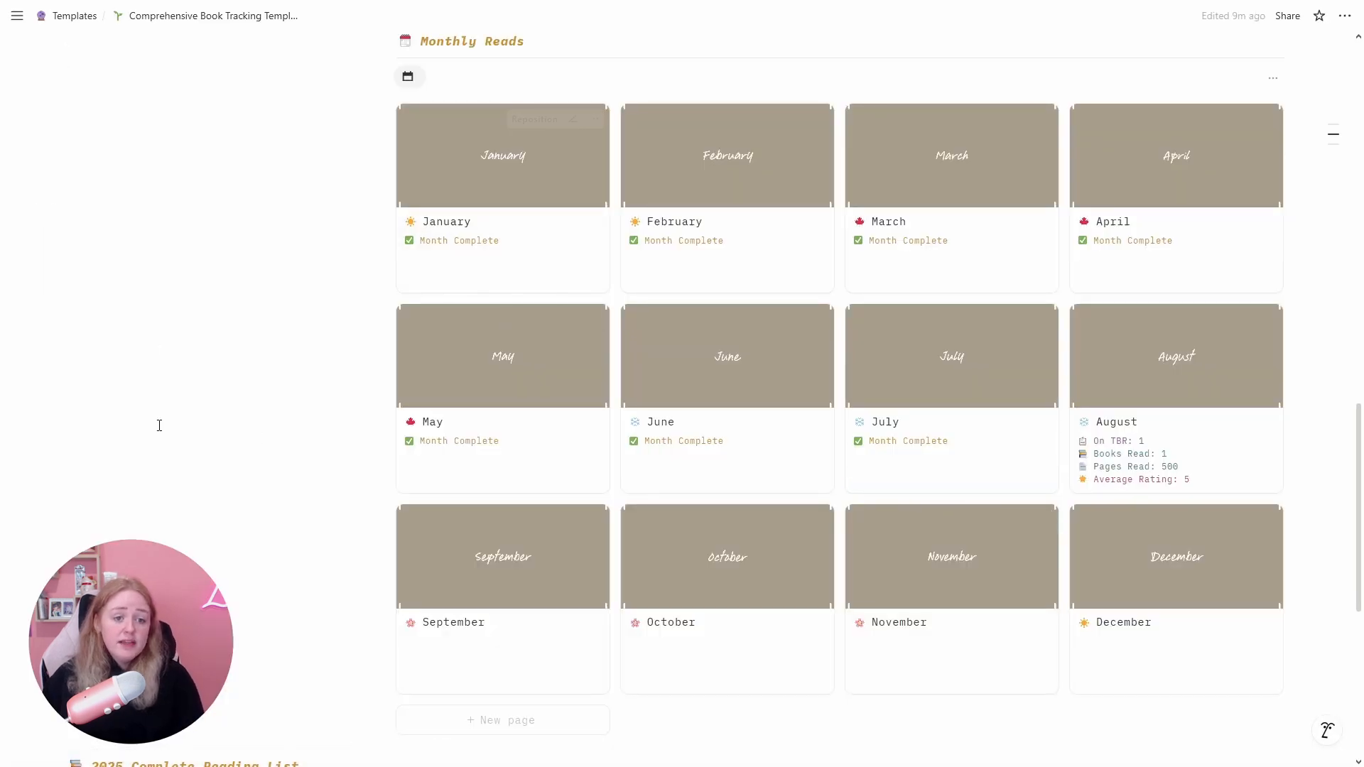
# - Move the empty block beside Monthly Reads in the template above that section so the month gallery spans the full page width
pyautogui.scroll(3, 346, 336)
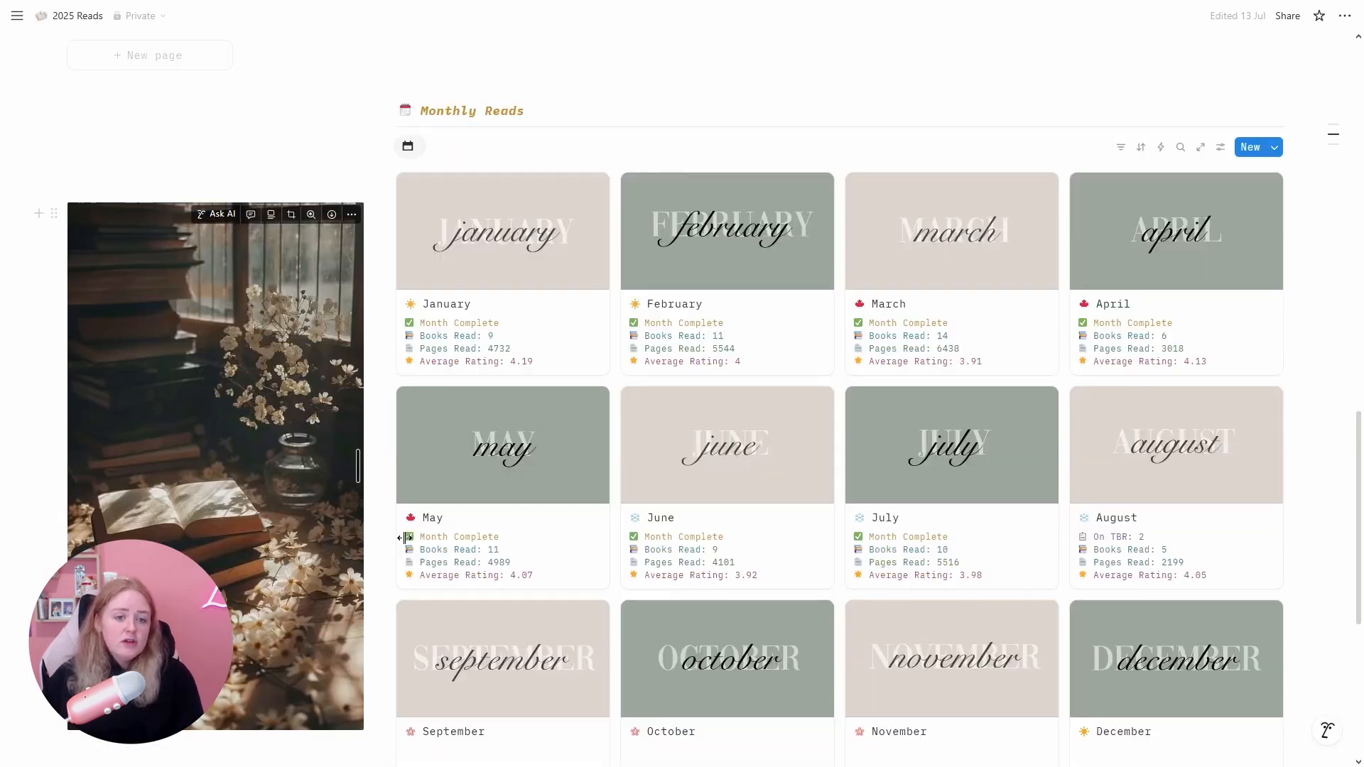
pyautogui.scroll(-1, 386, 448)
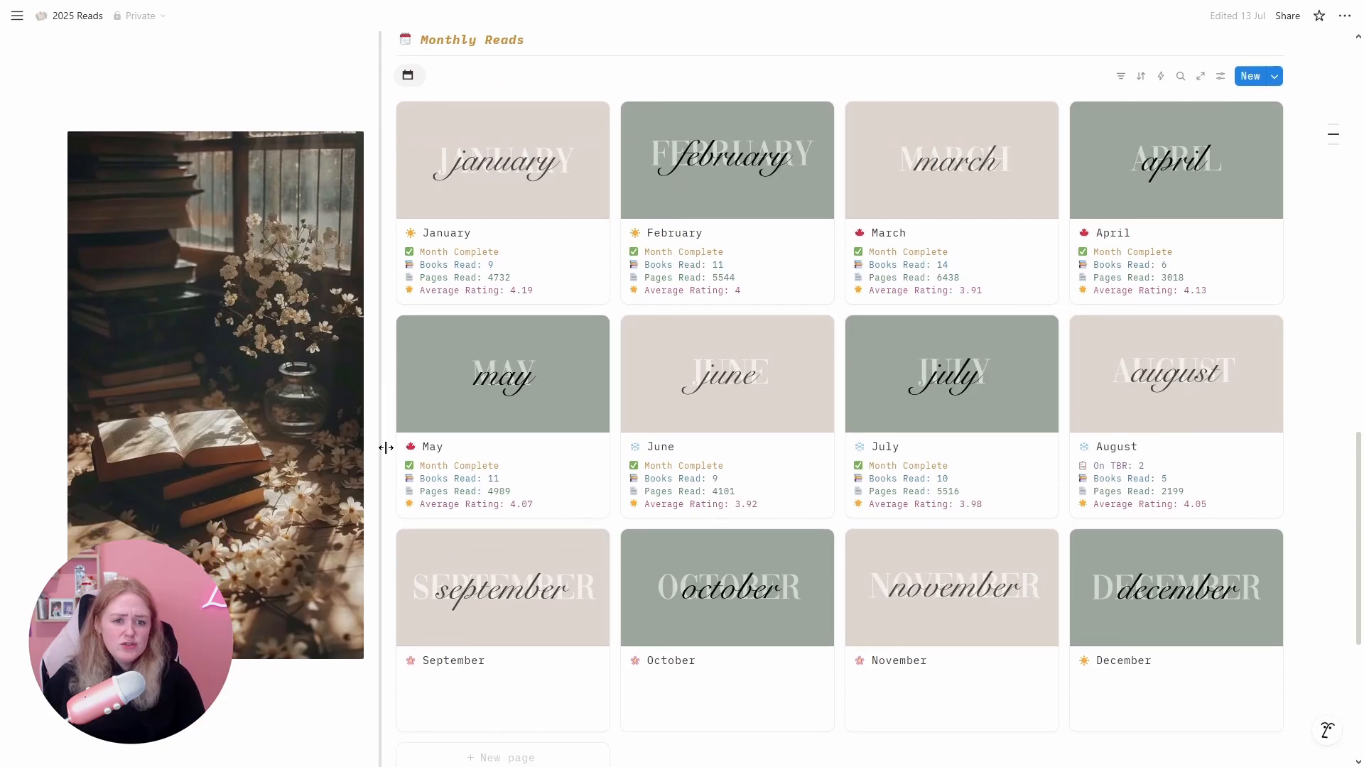
pyautogui.scroll(1, 385, 447)
pyautogui.scroll(-1, 385, 448)
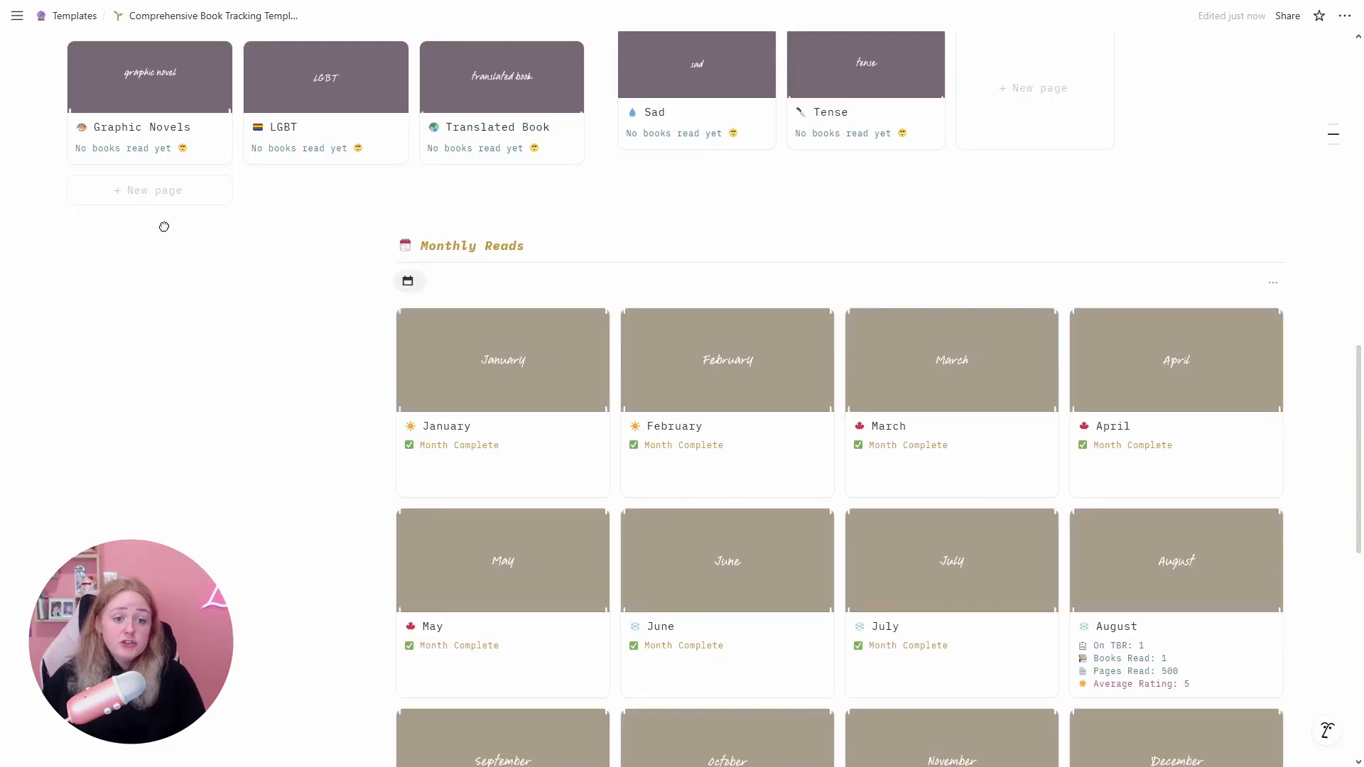
pyautogui.moveTo(164, 227); pyautogui.dragTo(415, 231)
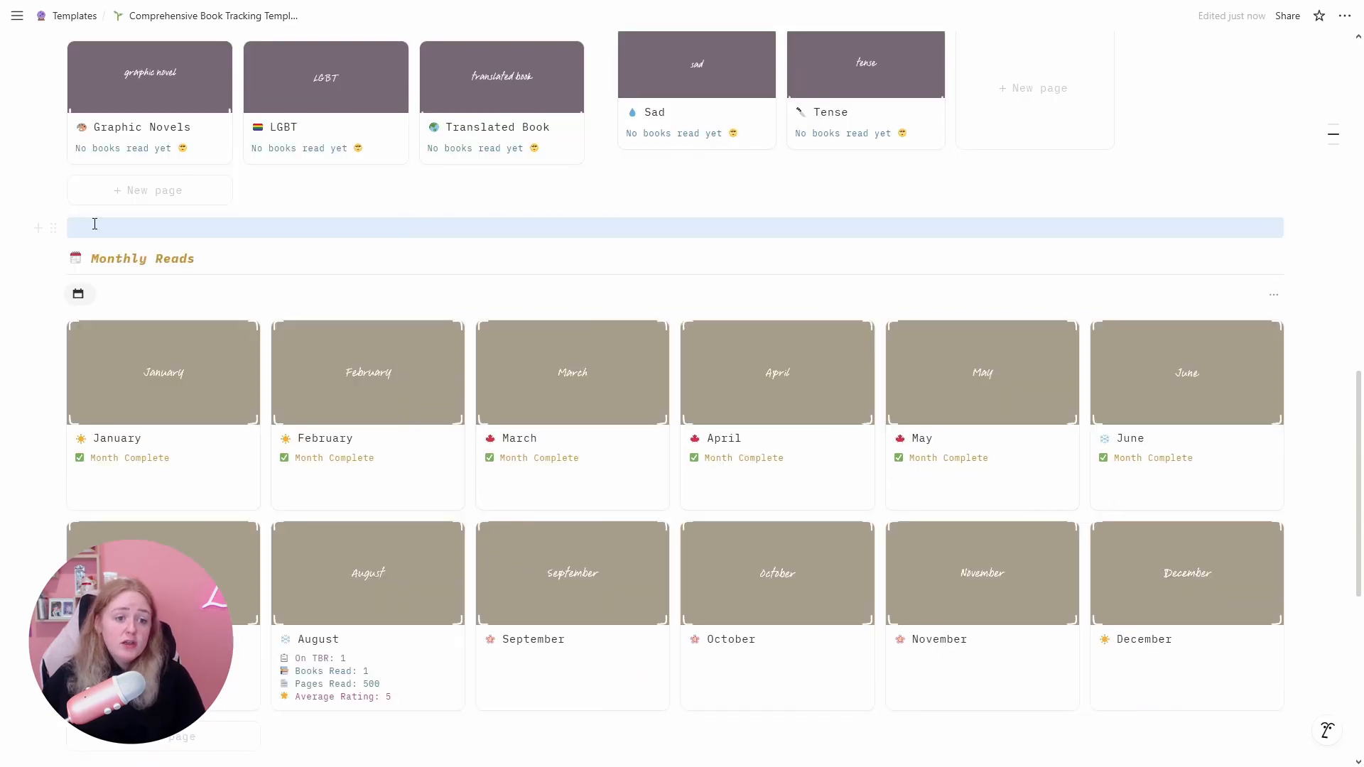
pyautogui.click(94, 225)
pyautogui.scroll(-2, 409, 277)
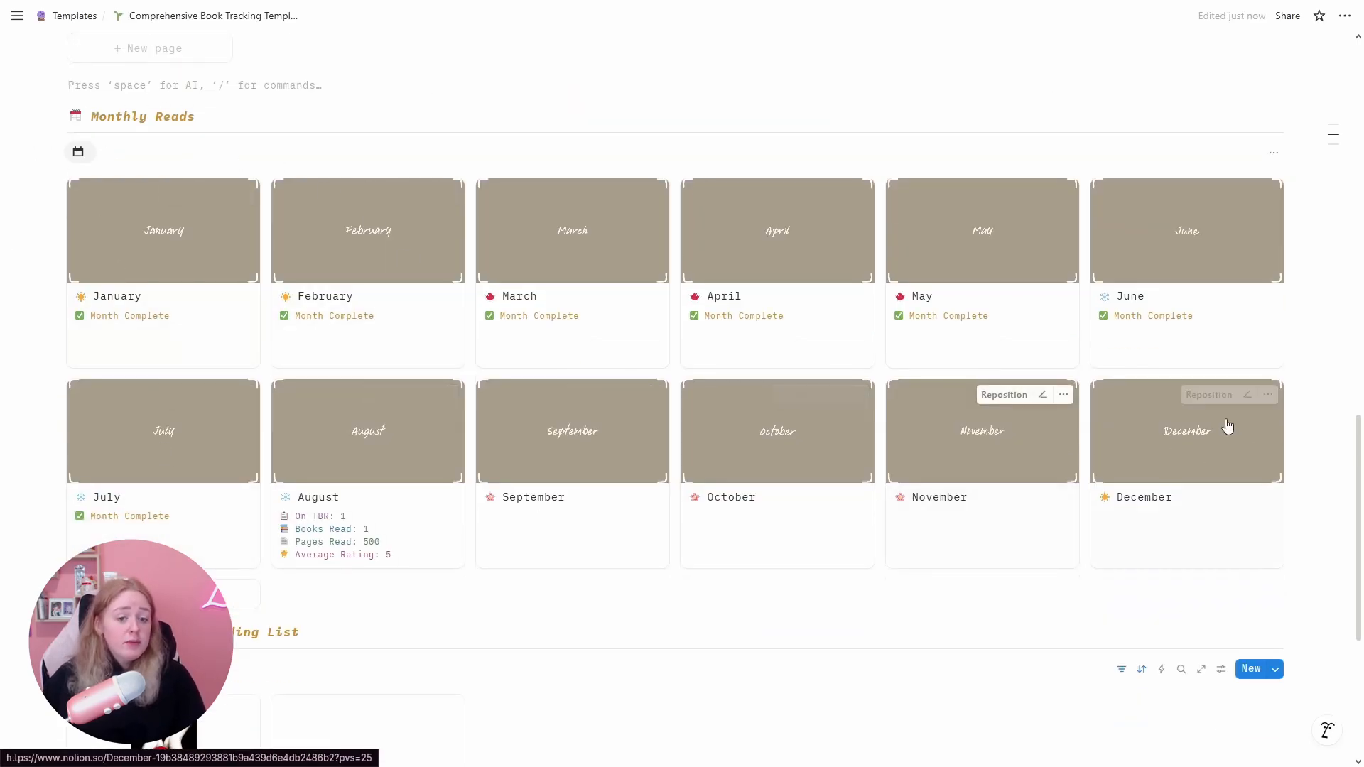
# - Delete the mood gallery beside the genre gallery in the template and review the rearranged page layout
pyautogui.scroll(8, 914, 538)
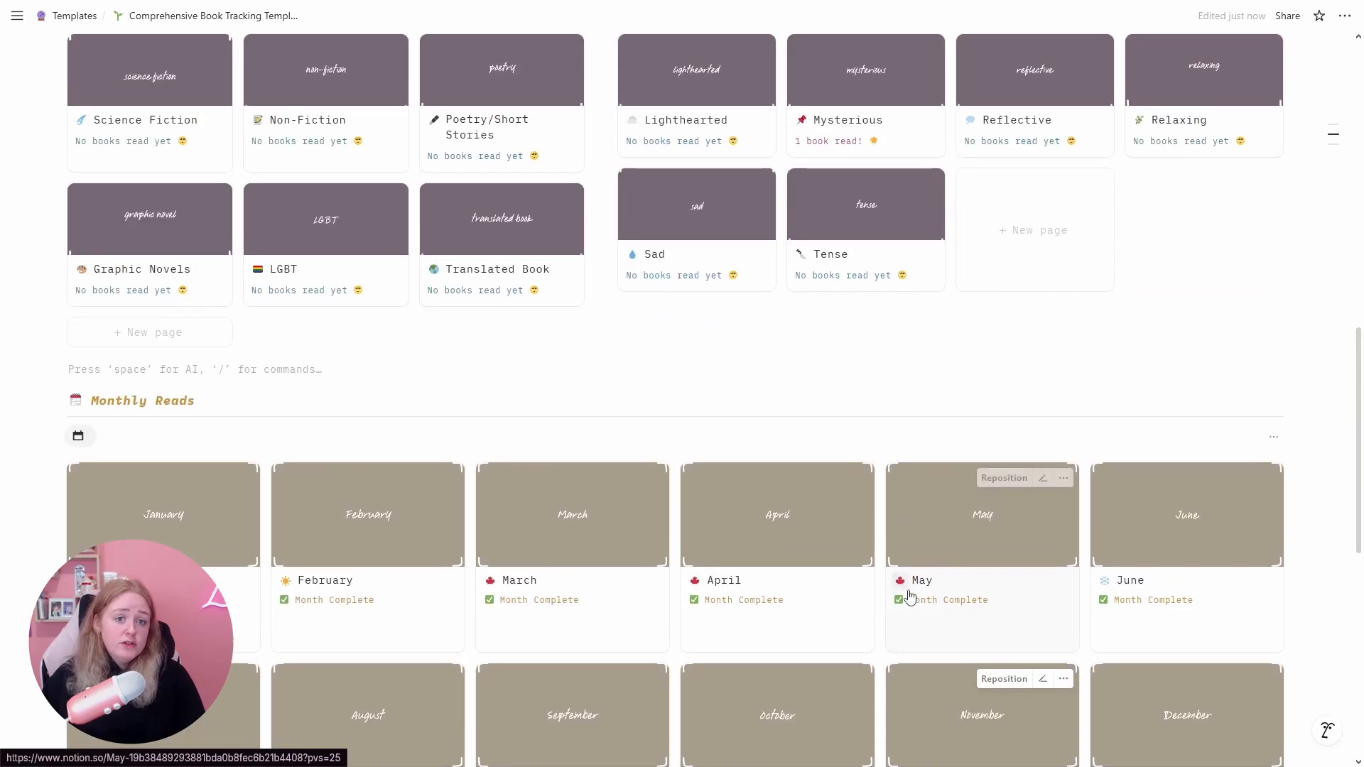
pyautogui.scroll(2, 446, 459)
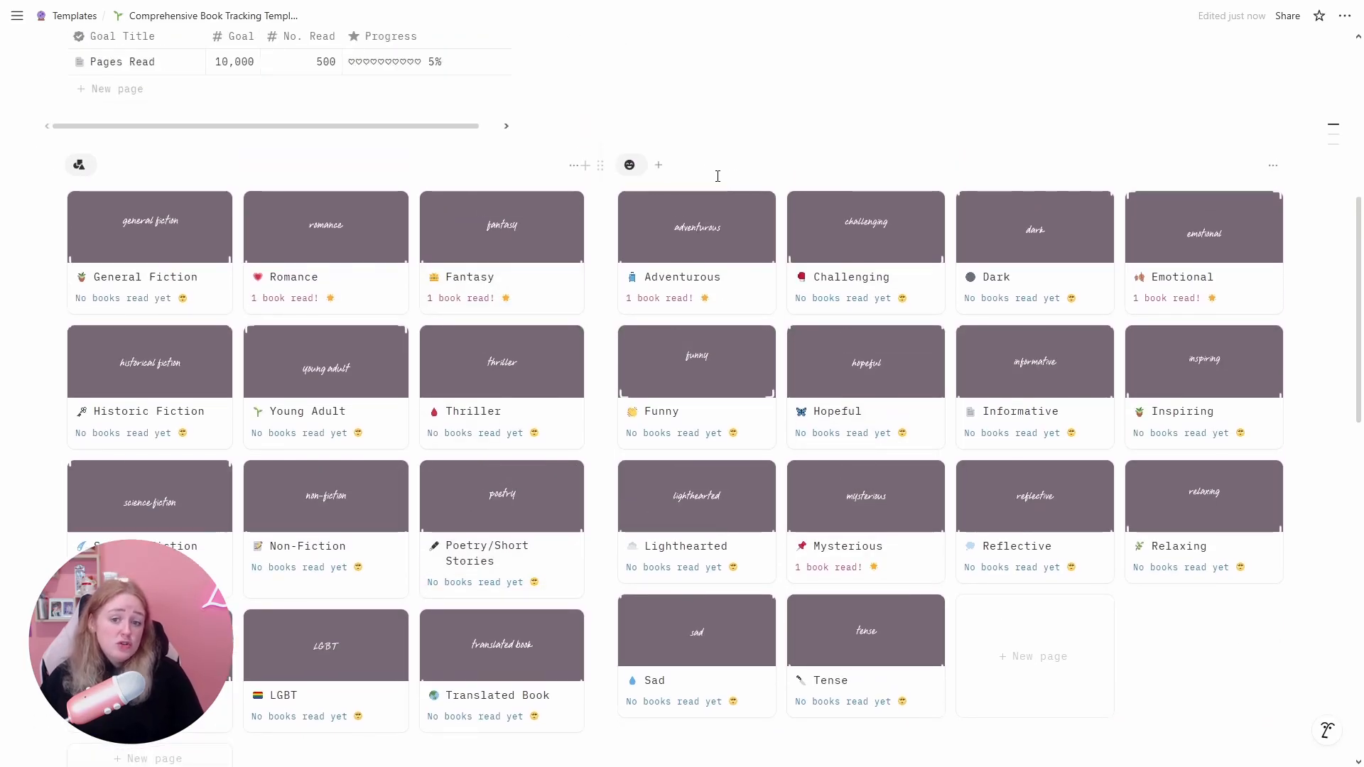
pyautogui.click(602, 166)
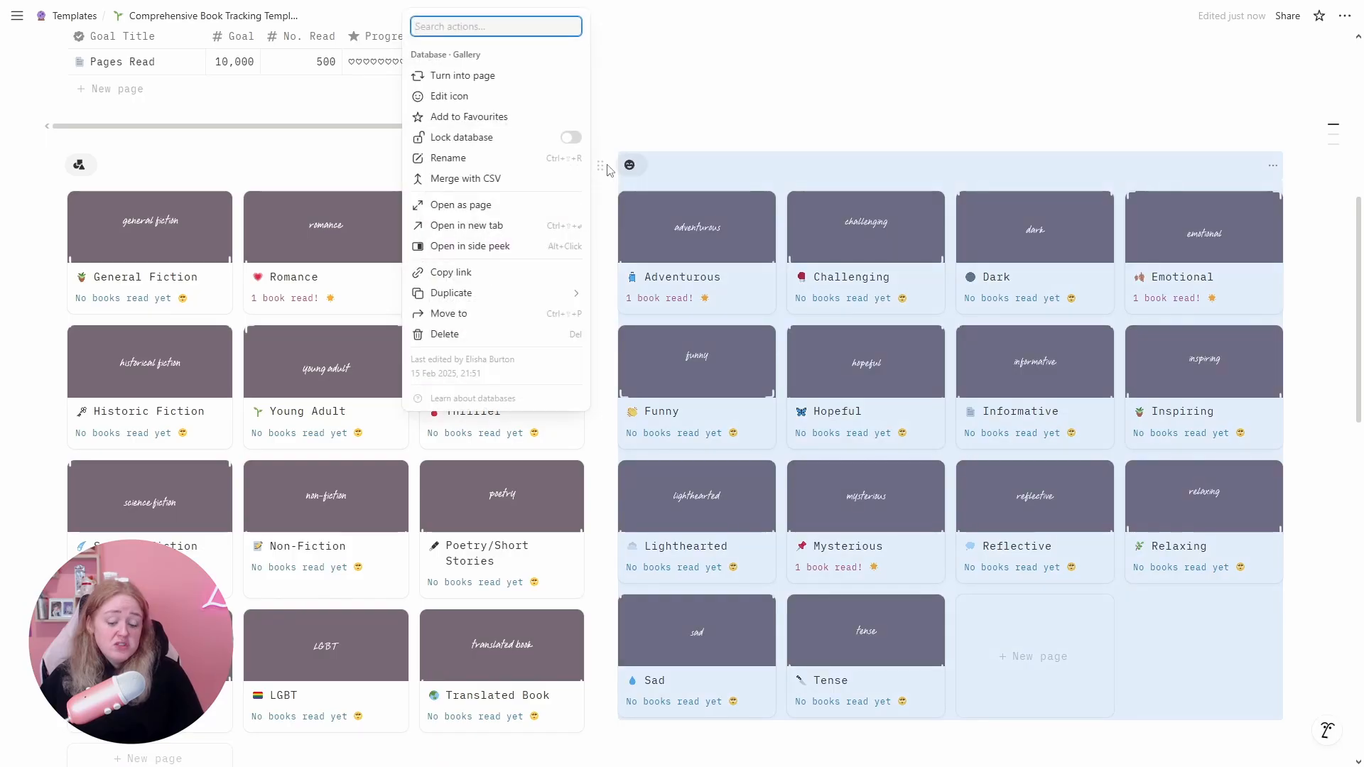
pyautogui.press('Delete')
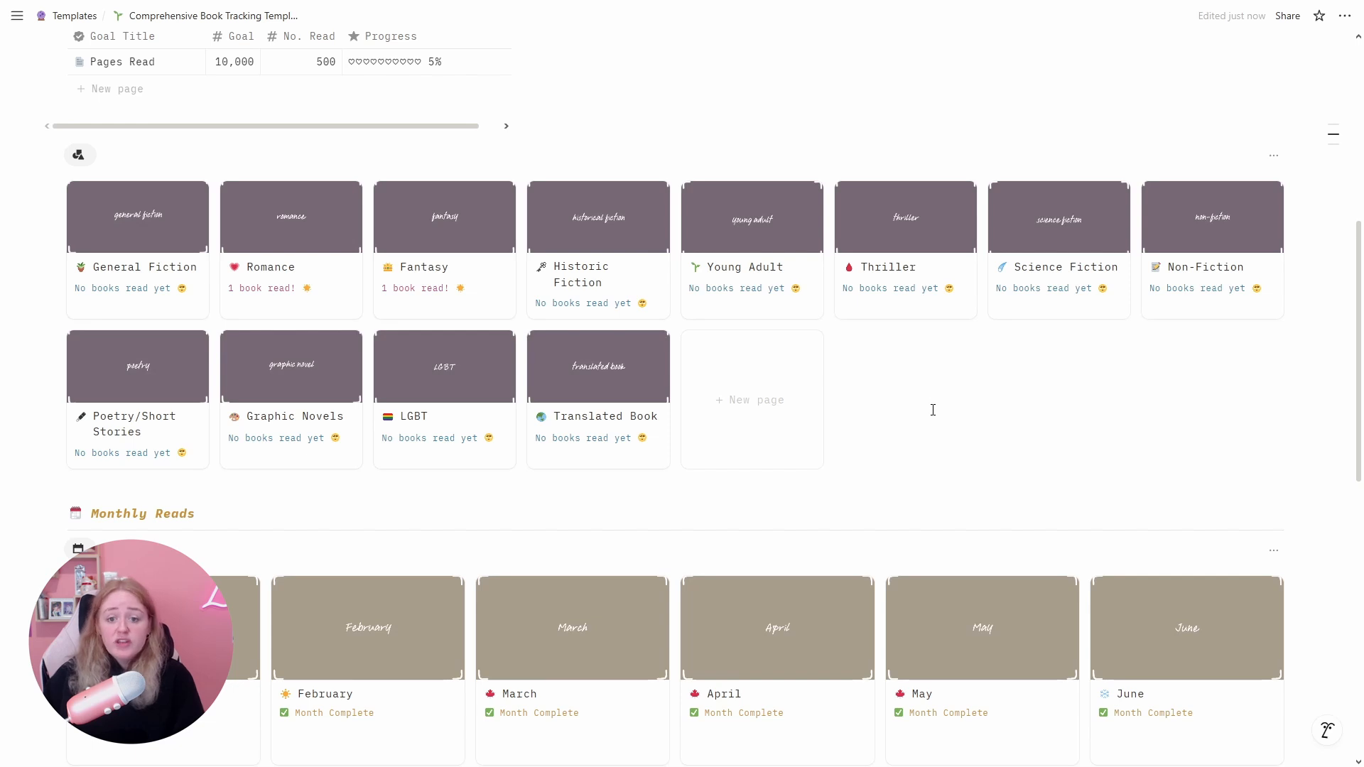
pyautogui.scroll(-6, 940, 432)
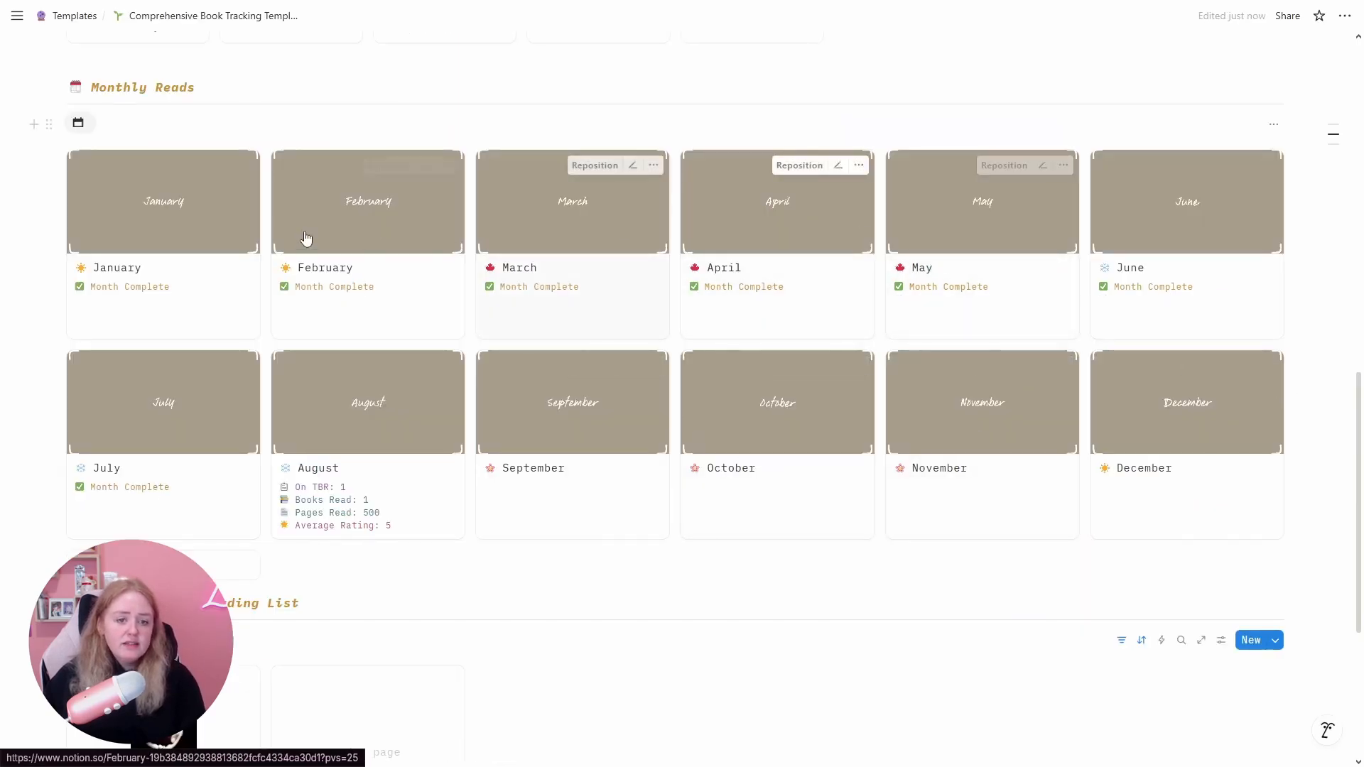
pyautogui.scroll(8, 1030, 440)
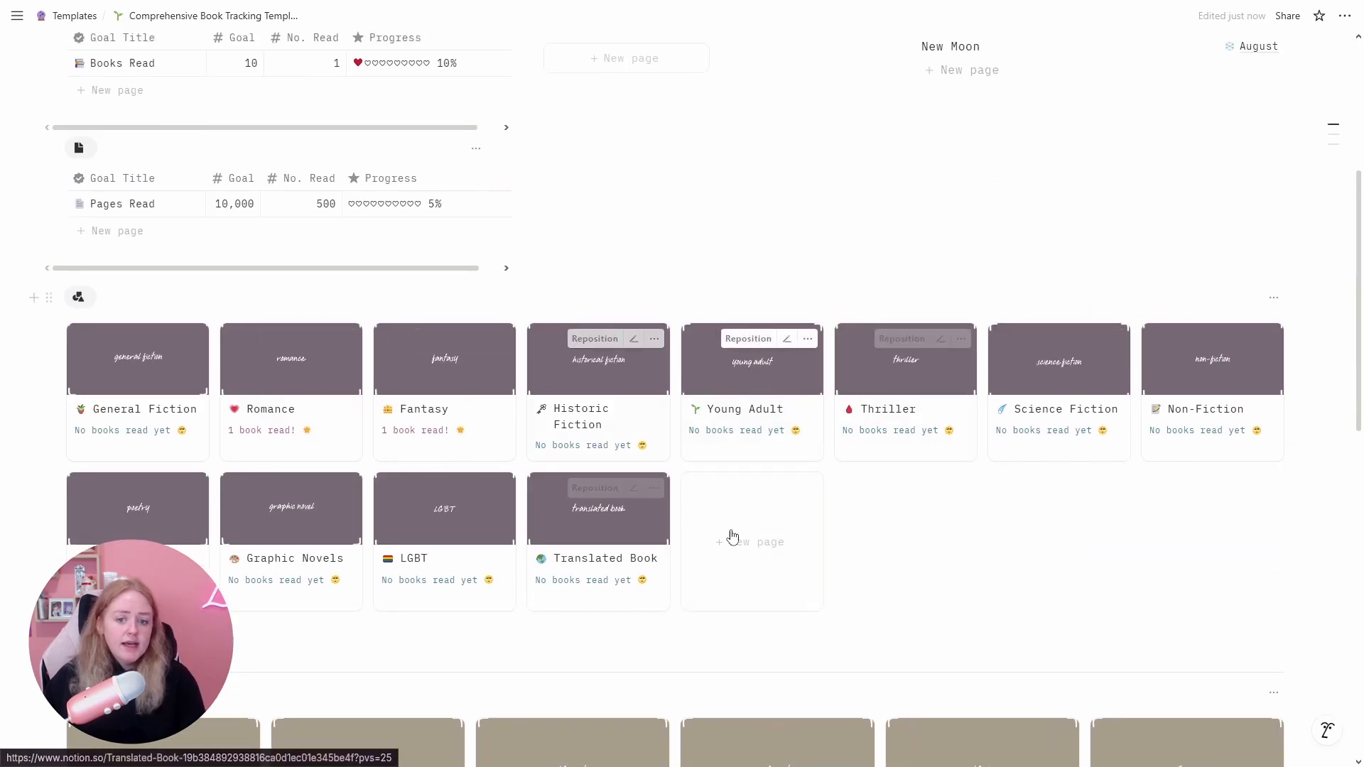
pyautogui.scroll(5, 731, 535)
pyautogui.scroll(-4, 1065, 426)
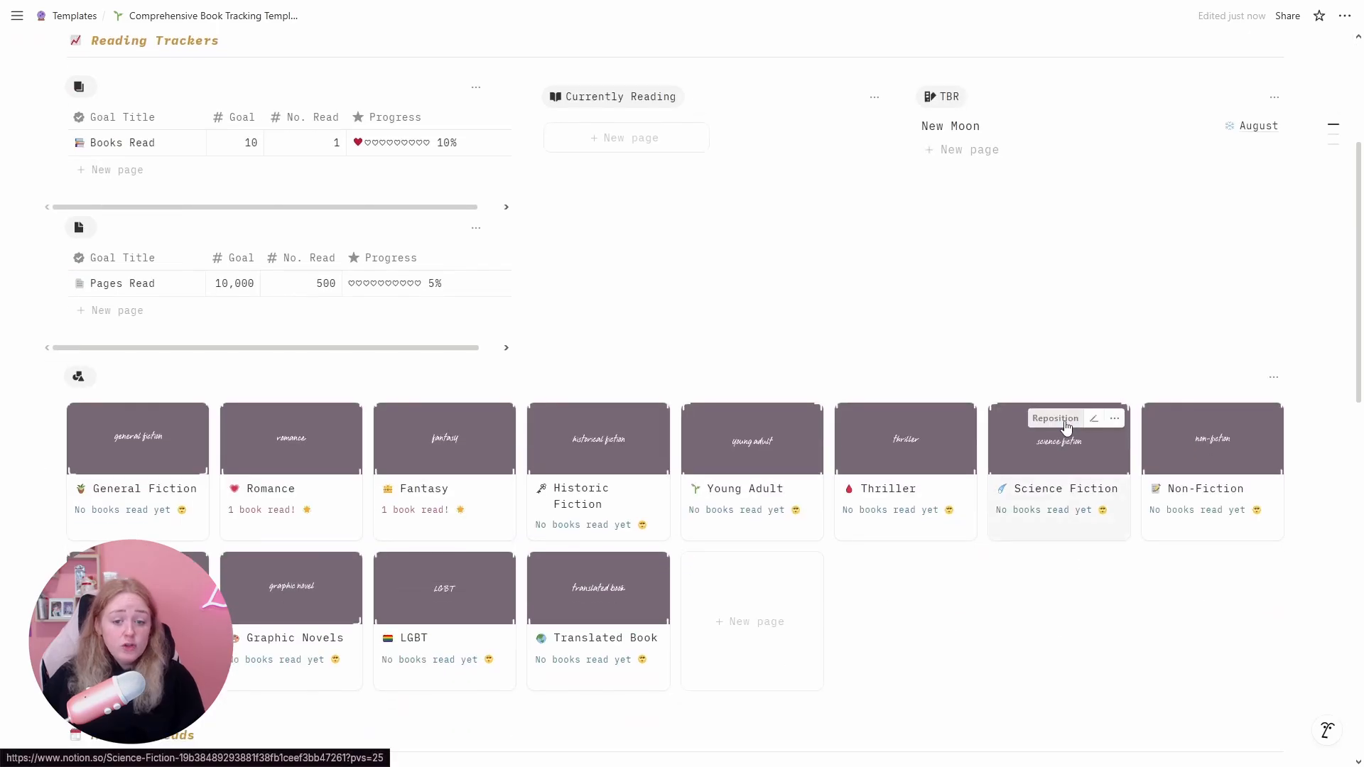
pyautogui.scroll(-5, 1182, 608)
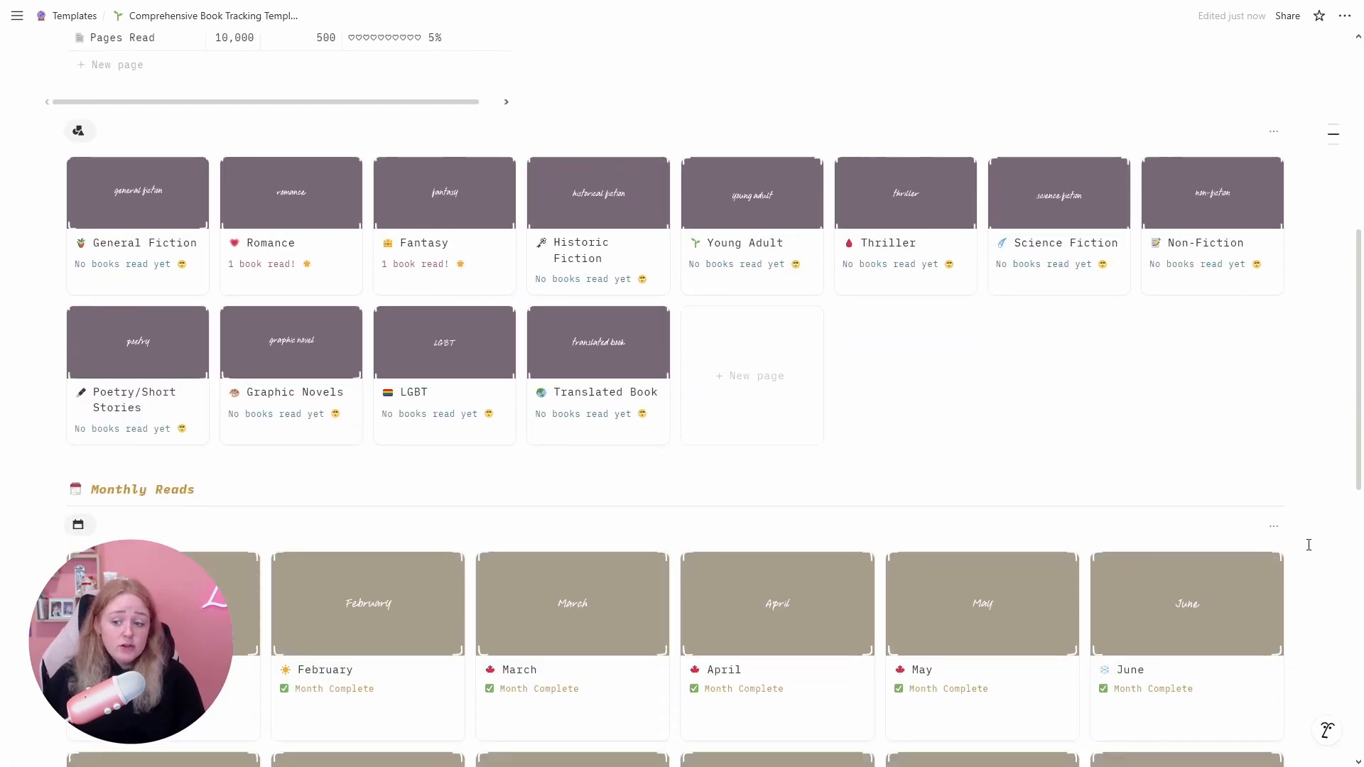
pyautogui.scroll(-3, 1308, 545)
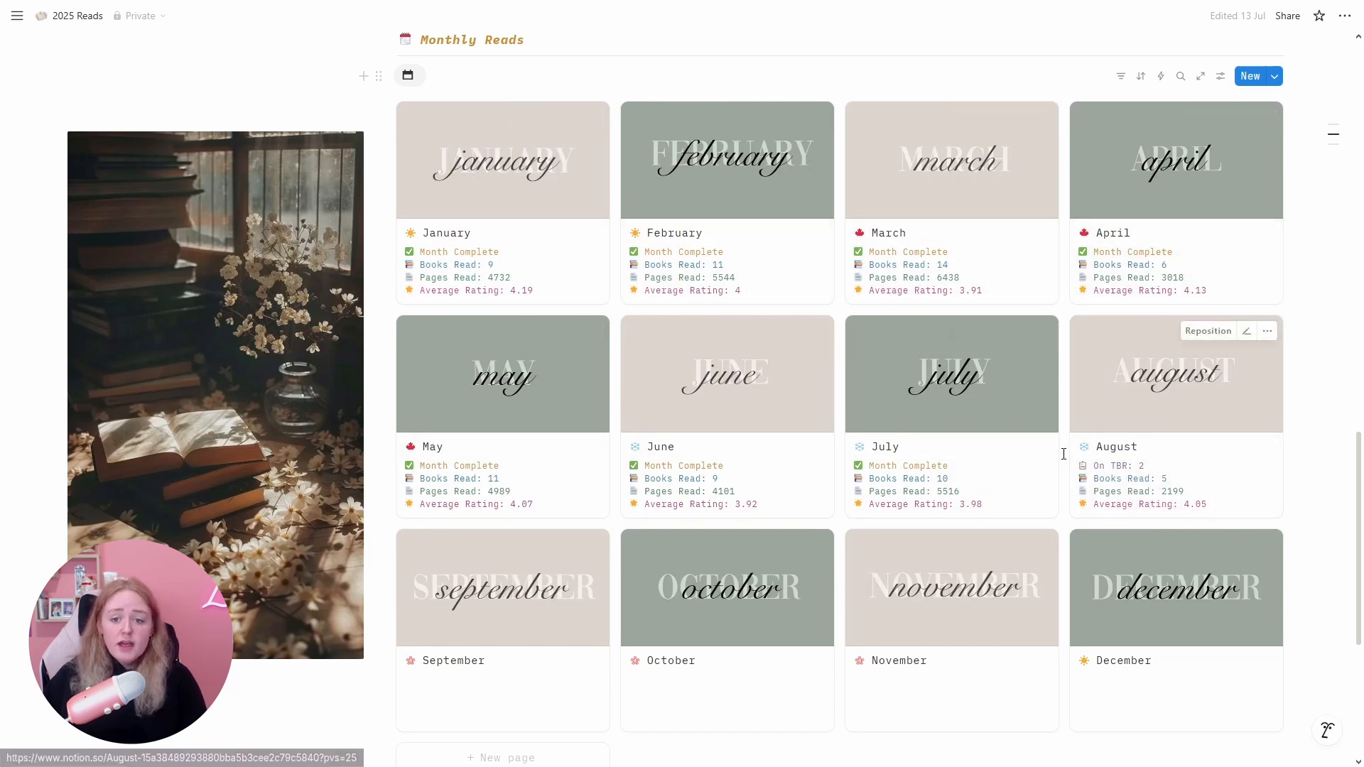
# - Open the March page in 2025 Reads and examine its stats, TBR section and Books Read table
pyautogui.click(1011, 260)
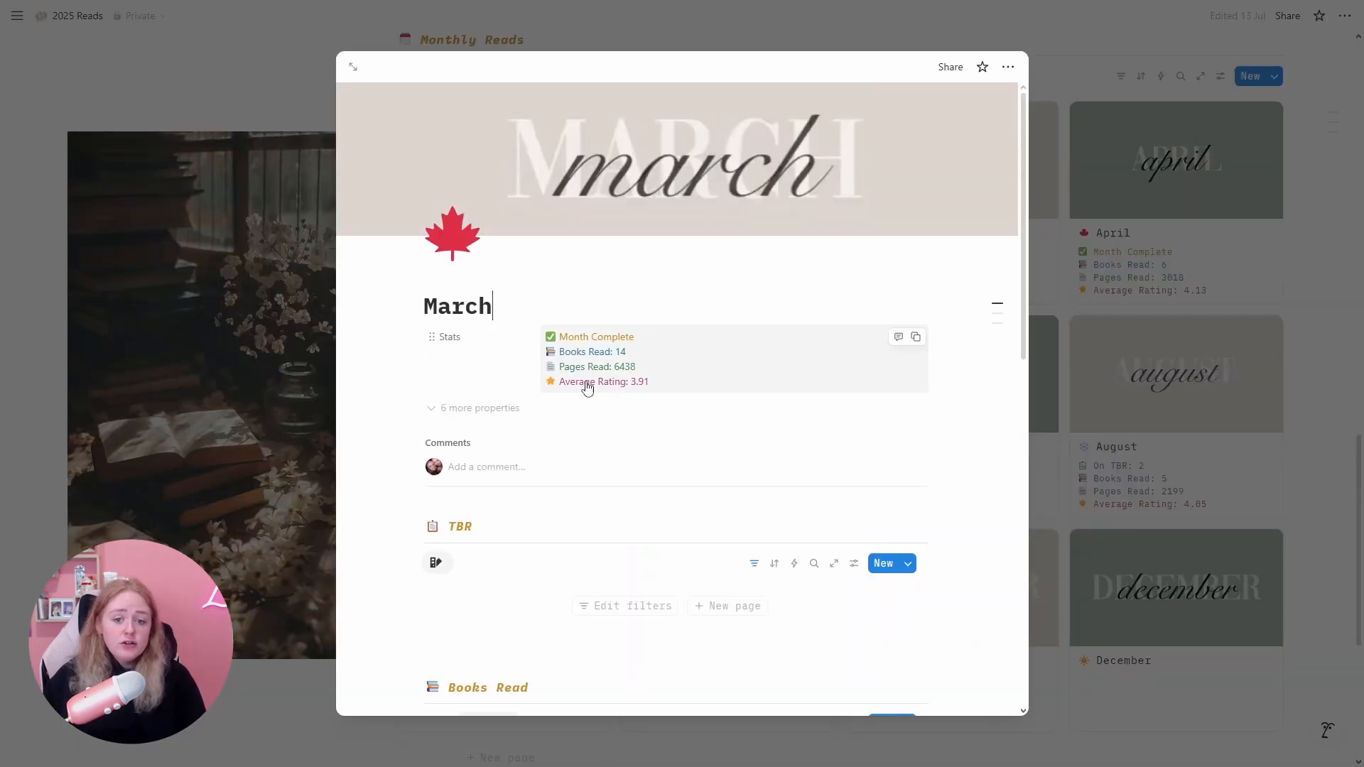
pyautogui.scroll(-7, 901, 429)
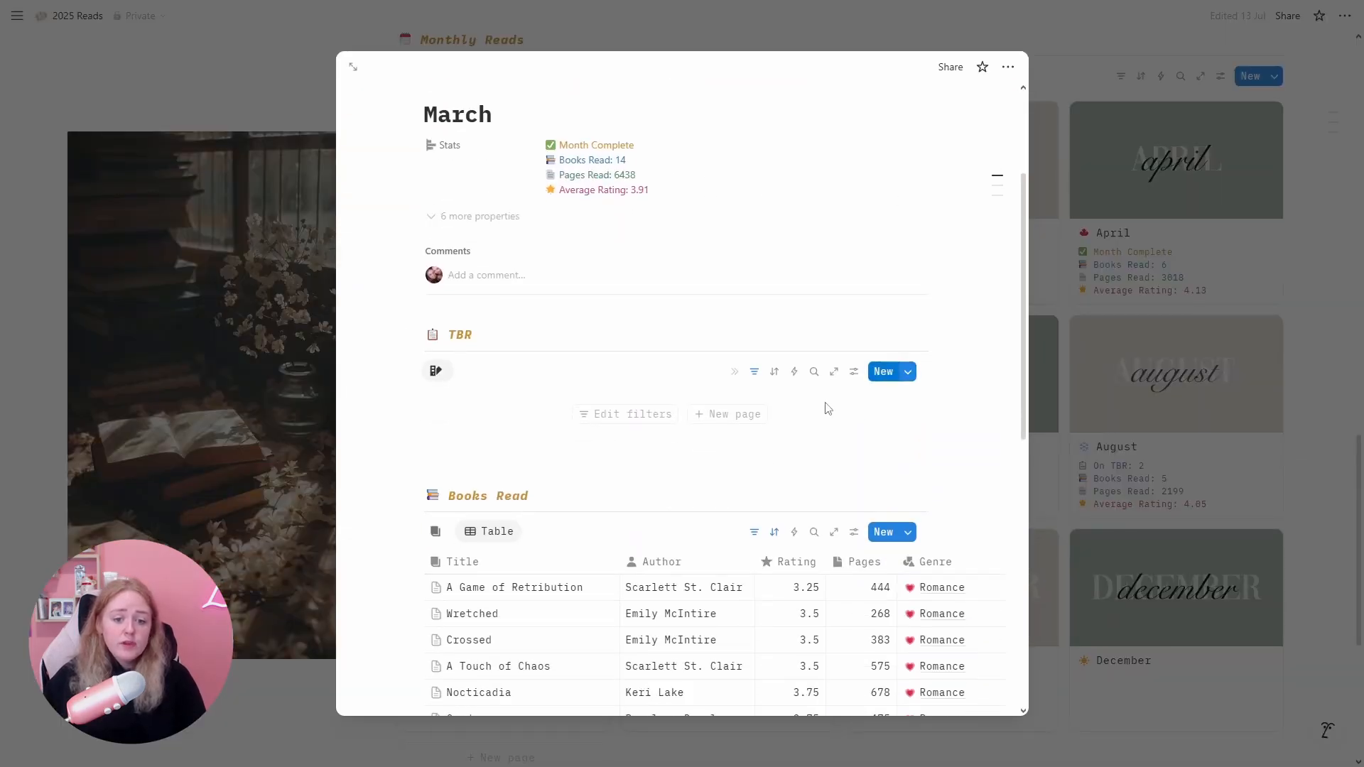
pyautogui.scroll(-2, 597, 284)
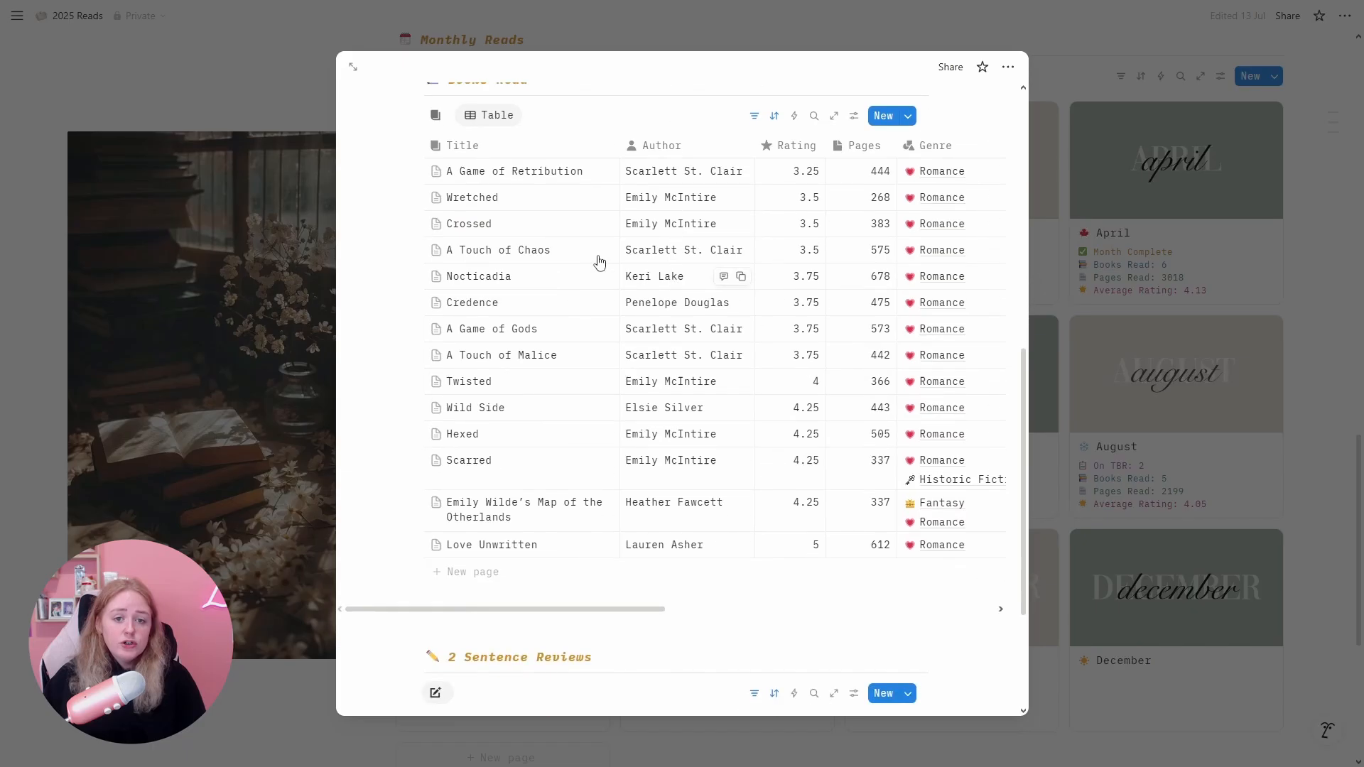
pyautogui.scroll(3, 554, 341)
# - Switch March's Books Read section to the cover gallery, read through the 2 Sentence Reviews and close the page
pyautogui.click(430, 295)
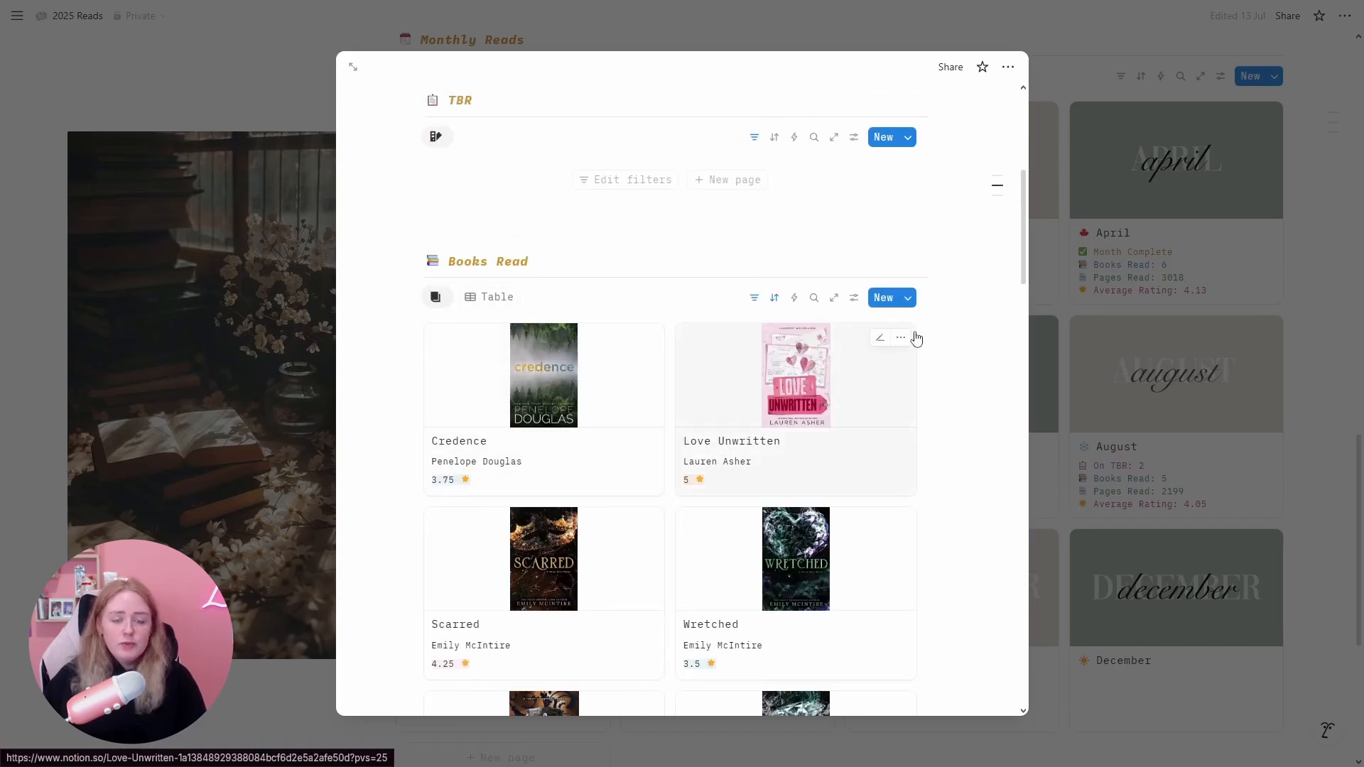
pyautogui.scroll(-2, 913, 337)
pyautogui.scroll(-10, 625, 376)
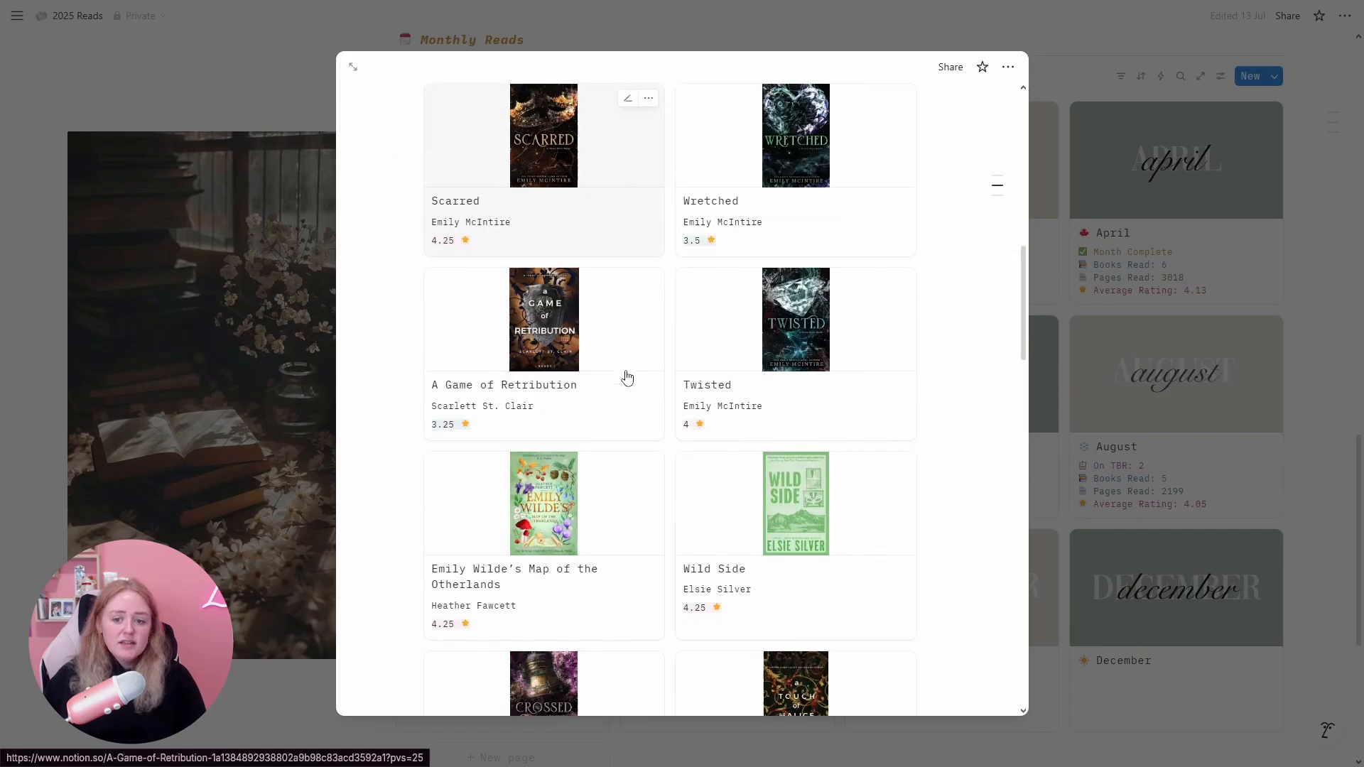
pyautogui.scroll(-12, 778, 450)
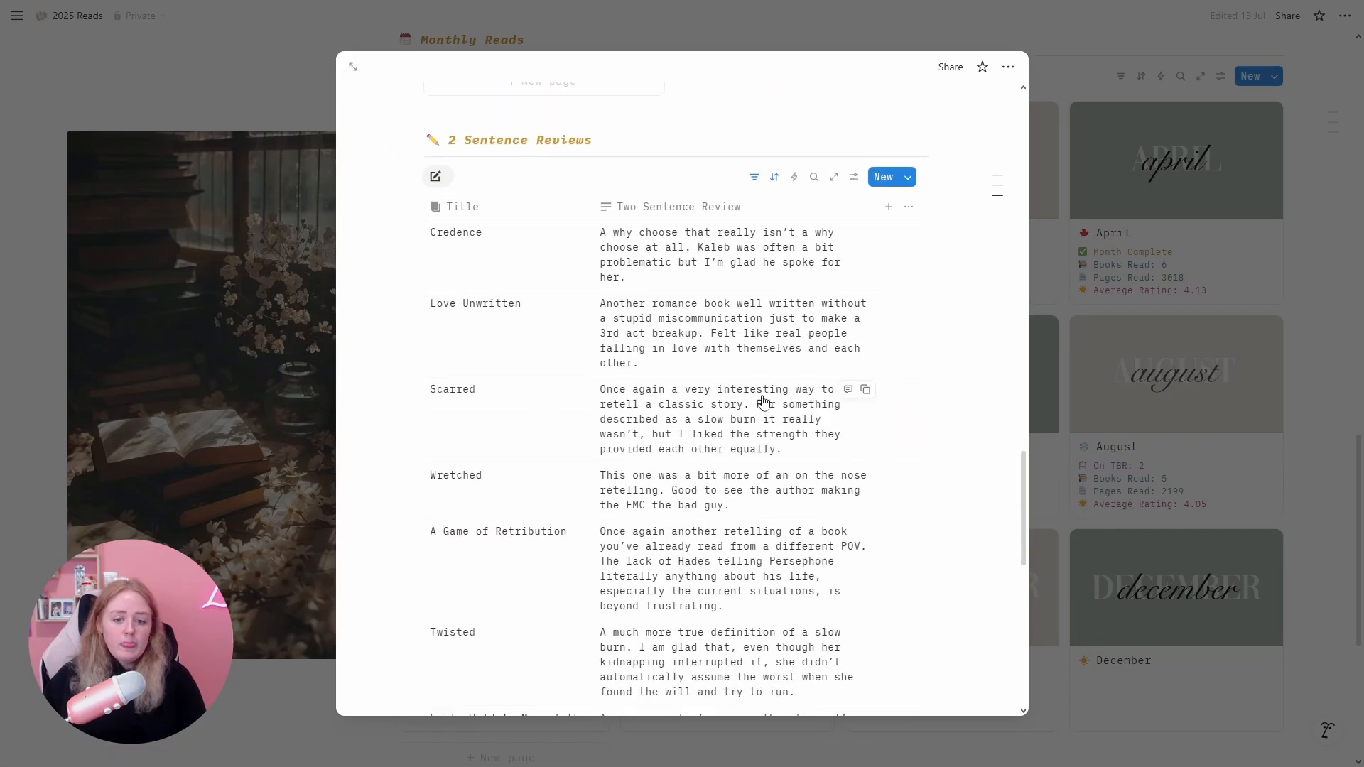
pyautogui.scroll(-4, 712, 312)
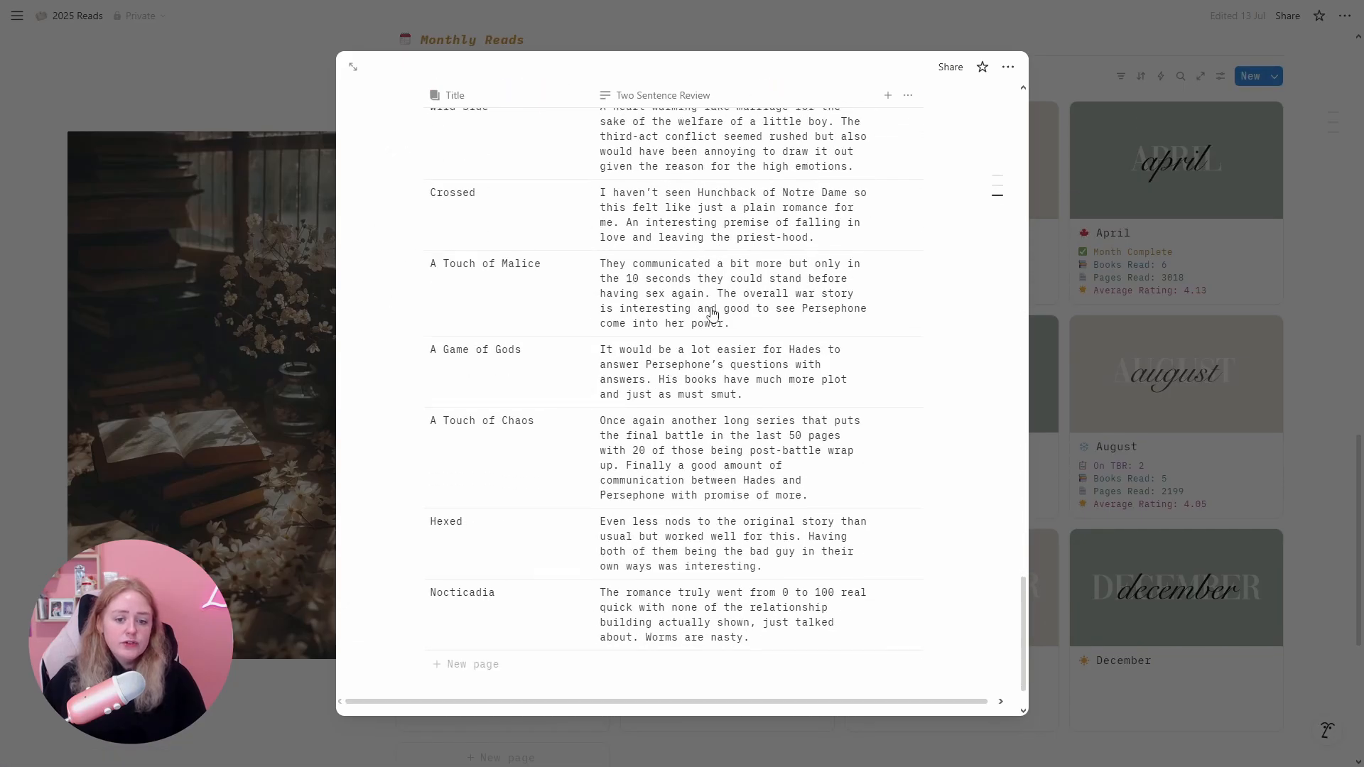
pyautogui.click(1238, 314)
# - Look through the book covers and ratings in the 2025 Complete Reading List gallery
pyautogui.scroll(-9, 1278, 341)
pyautogui.scroll(-2, 1321, 369)
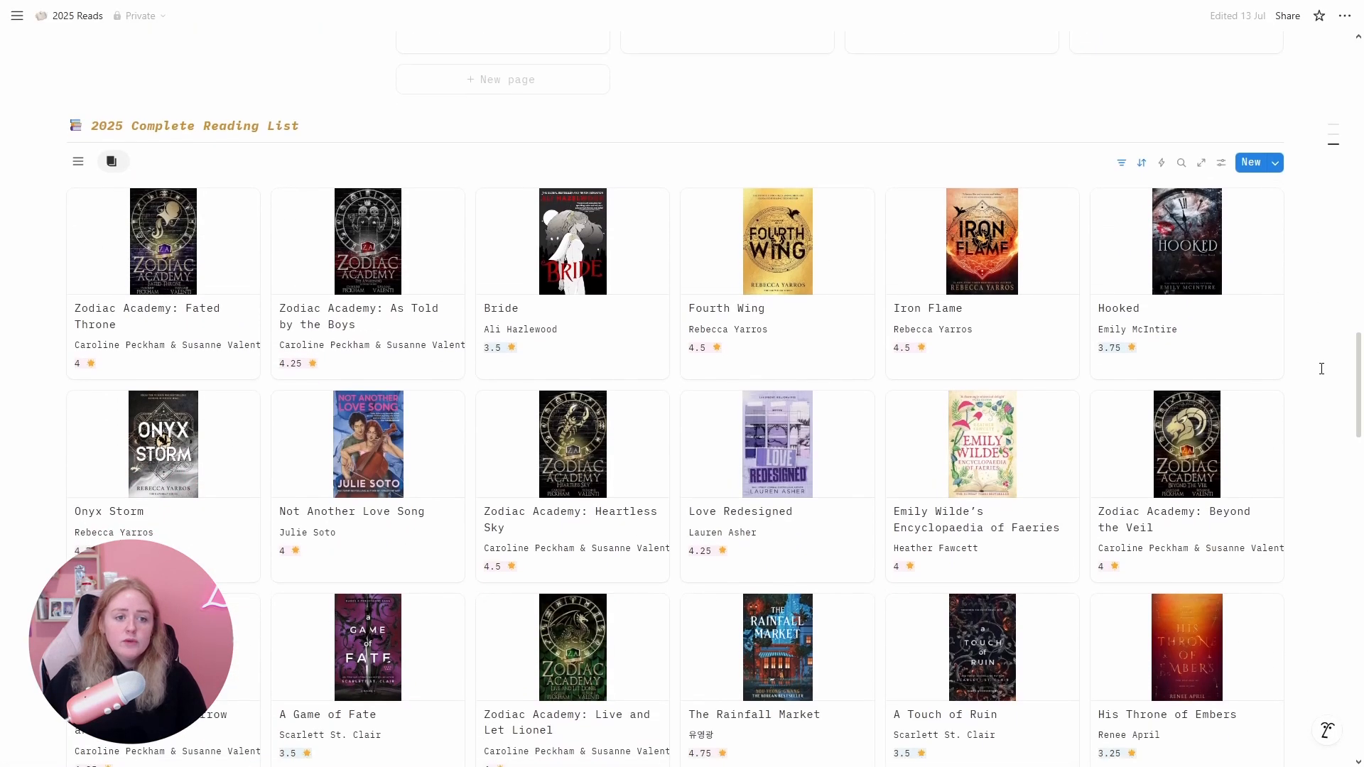
pyautogui.scroll(-7, 1321, 368)
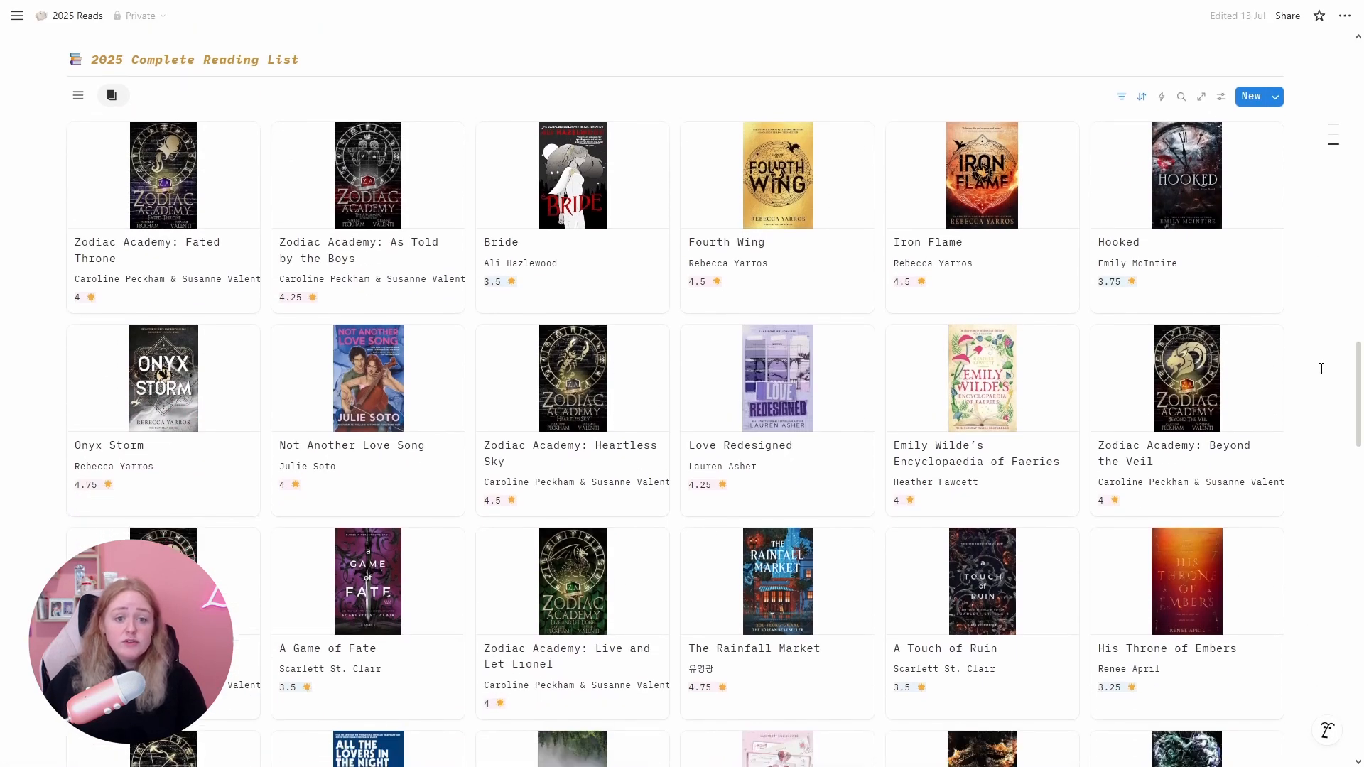
pyautogui.scroll(-8, 1321, 369)
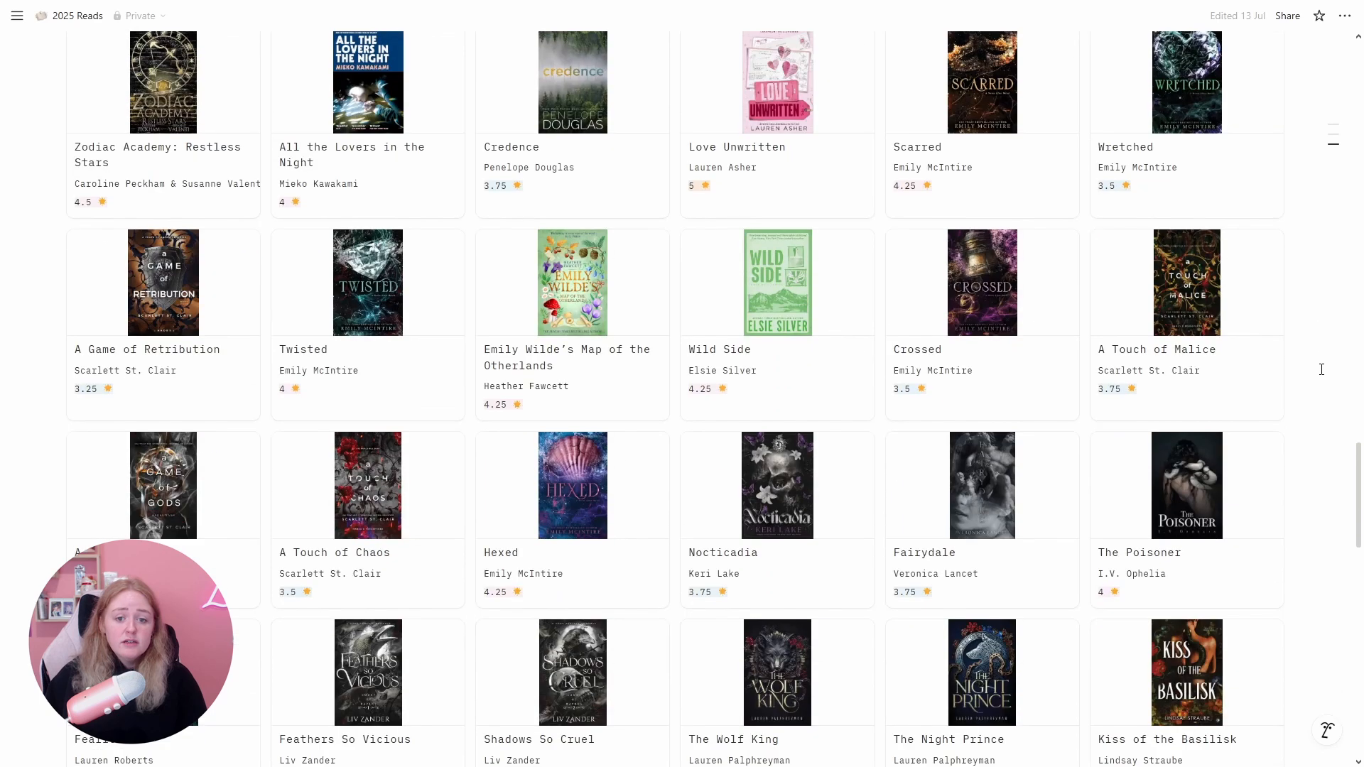
pyautogui.scroll(-8, 1321, 369)
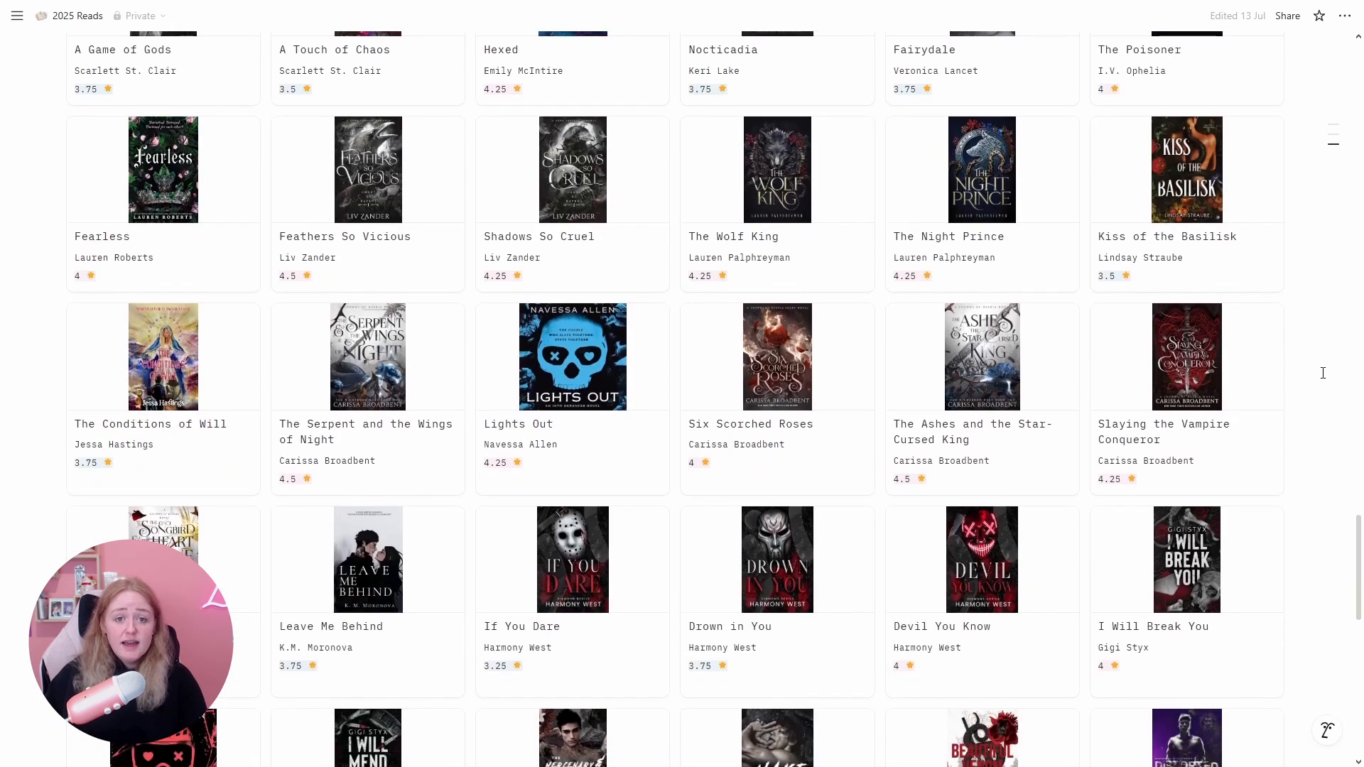
pyautogui.scroll(-6, 1322, 373)
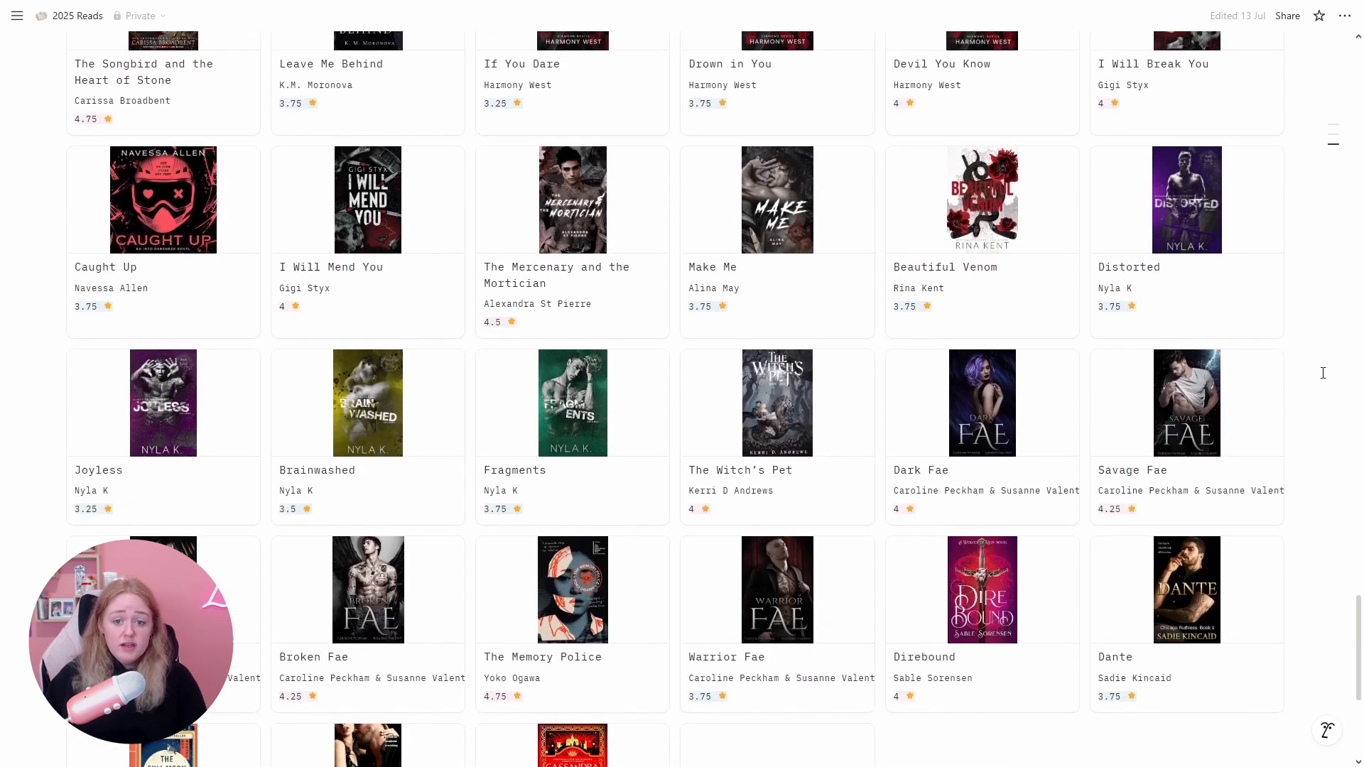